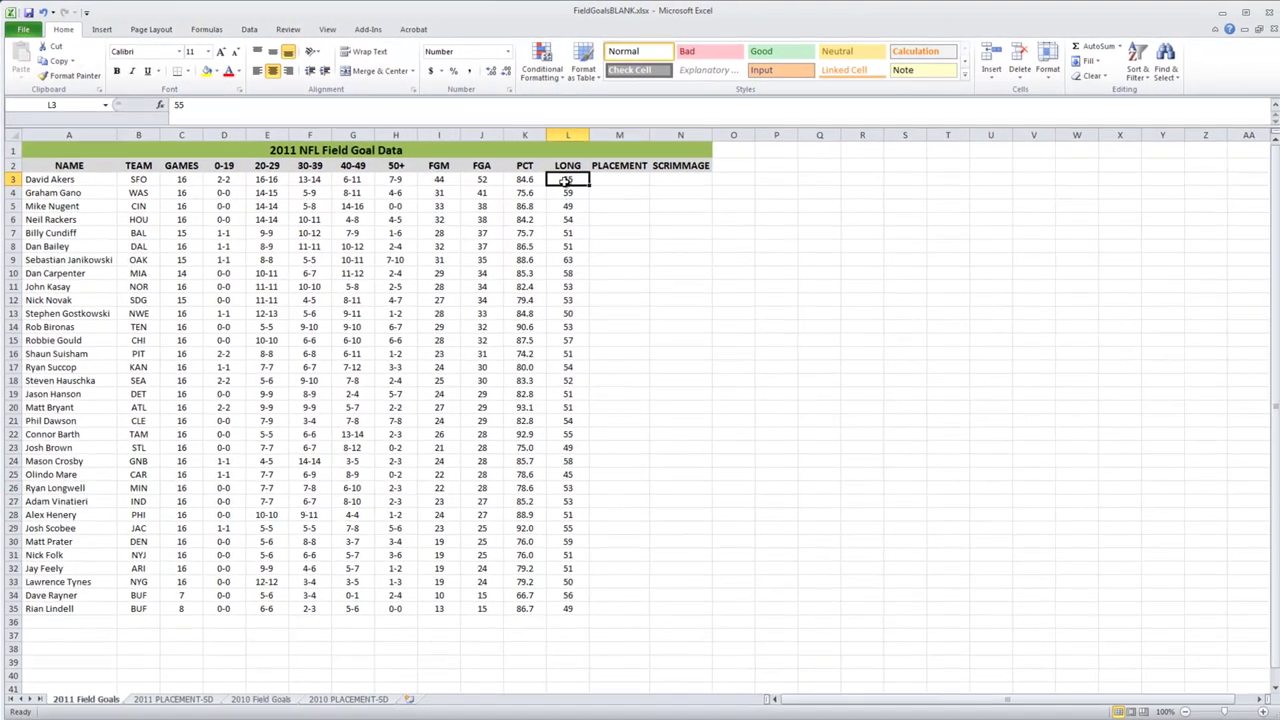
# Examine the LONG column values on the 2011 Field Goals and 2010 Field Goals sheets, ending on the 2011 sheet
pyautogui.moveTo(624, 197); pyautogui.dragTo(636, 482)
pyautogui.moveTo(575, 436); pyautogui.dragTo(565, 604)
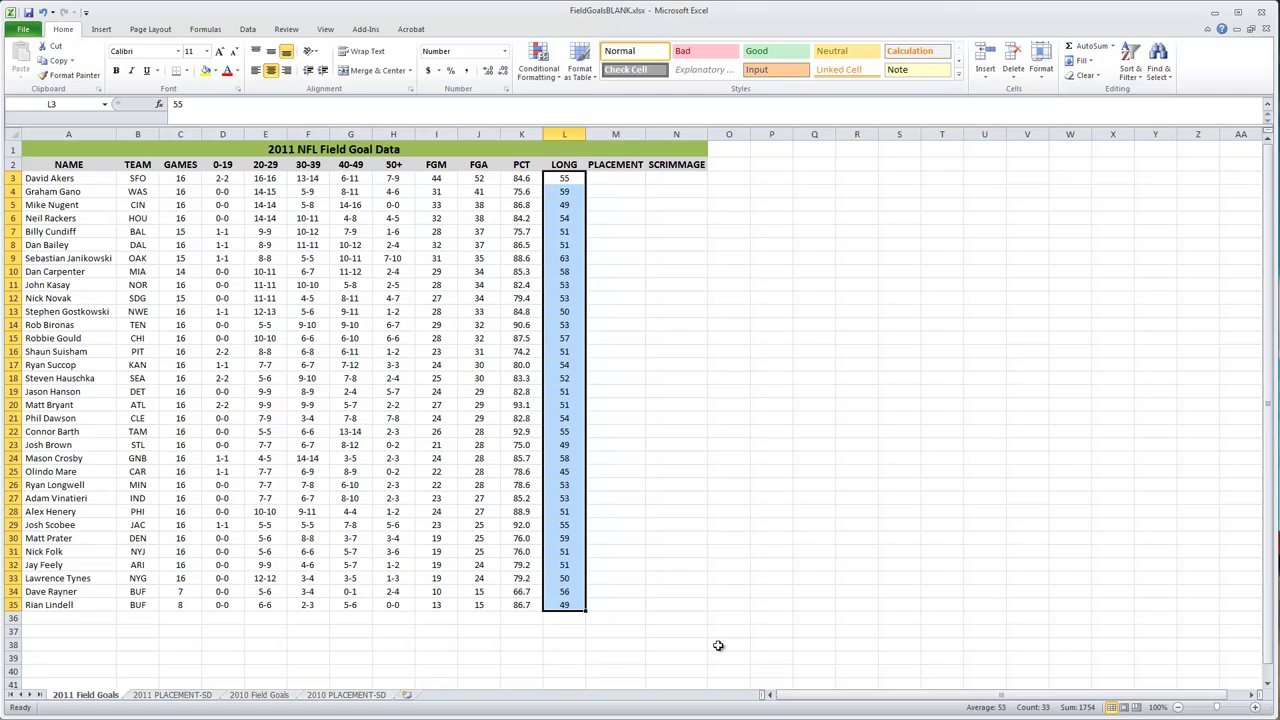
pyautogui.click(723, 619)
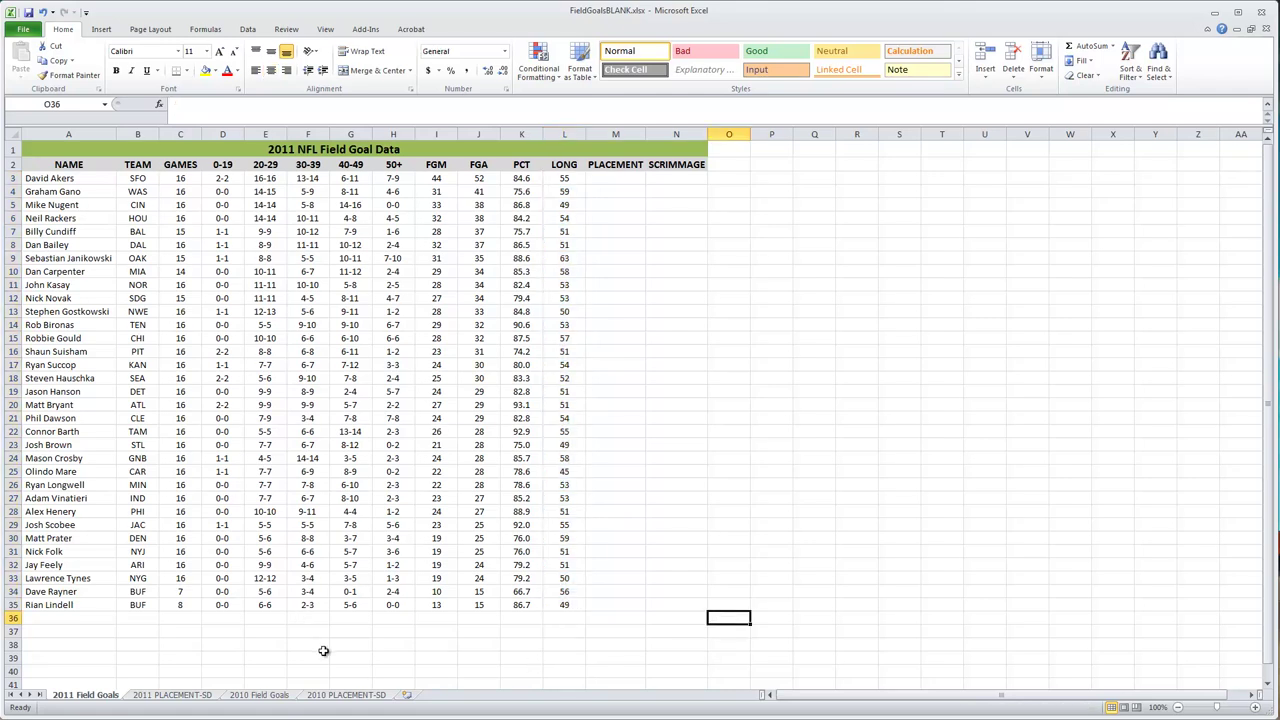
pyautogui.click(259, 696)
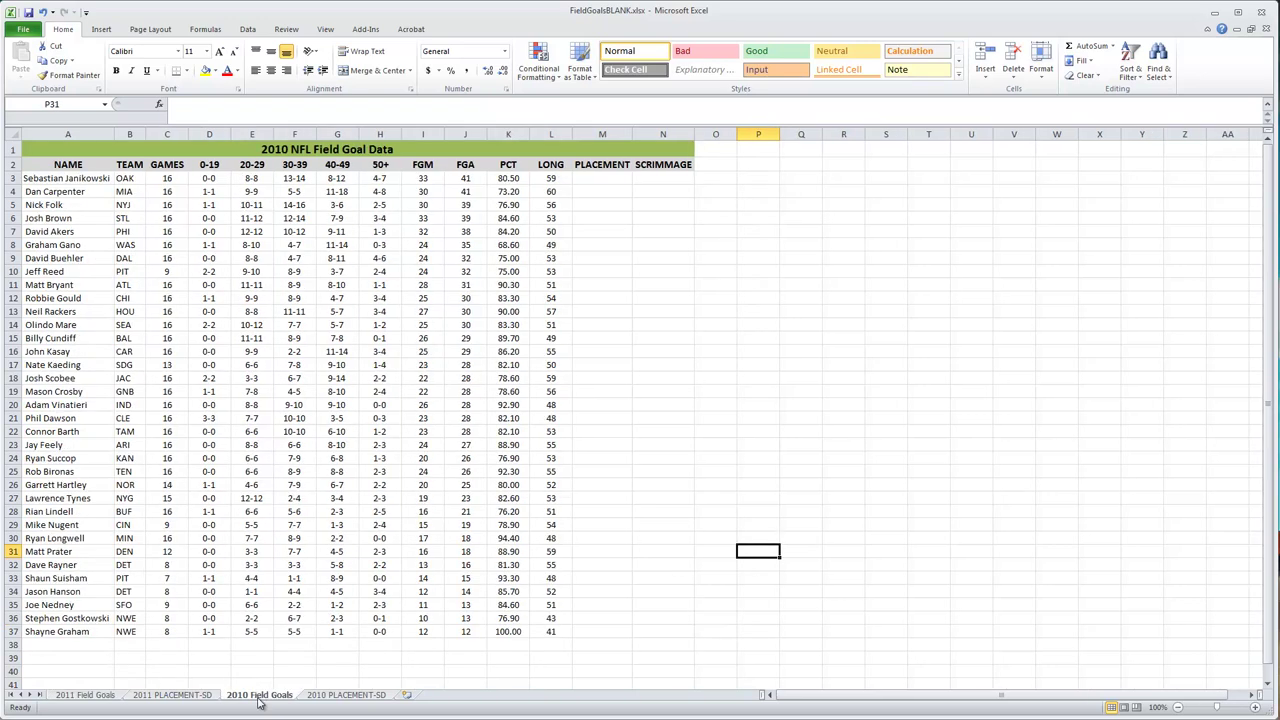
pyautogui.moveTo(550, 178); pyautogui.dragTo(553, 636)
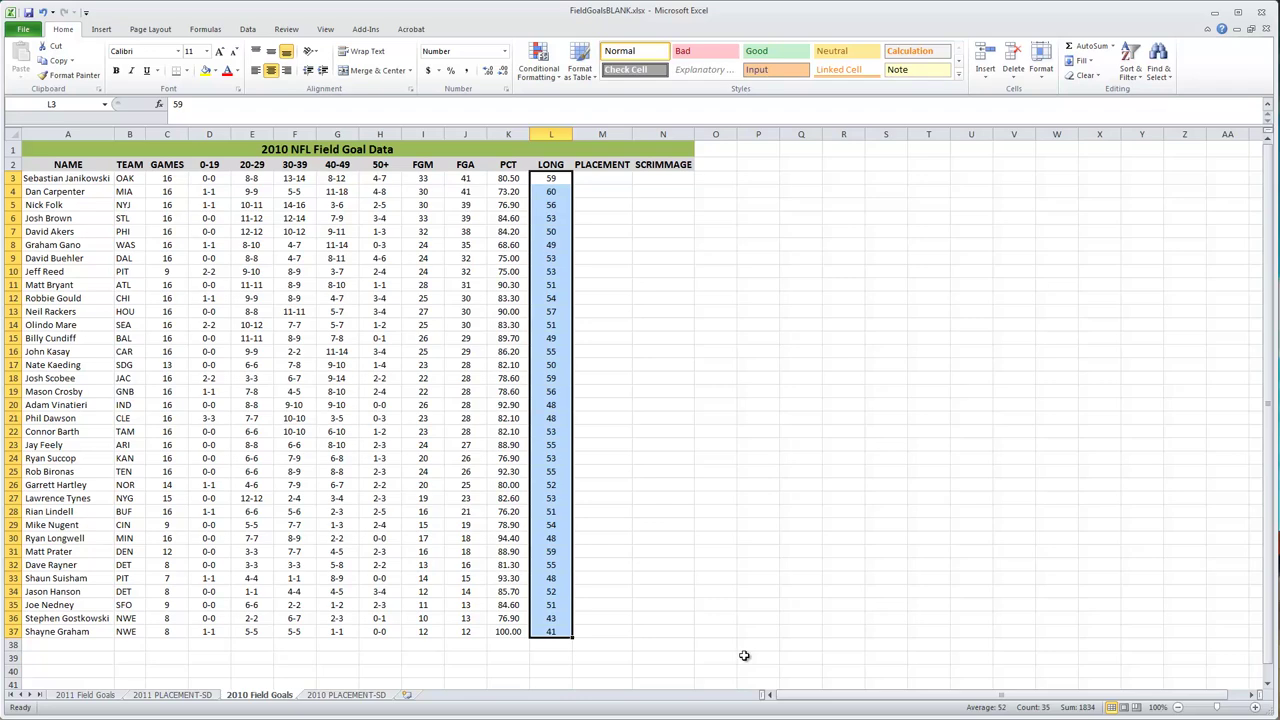
pyautogui.click(92, 698)
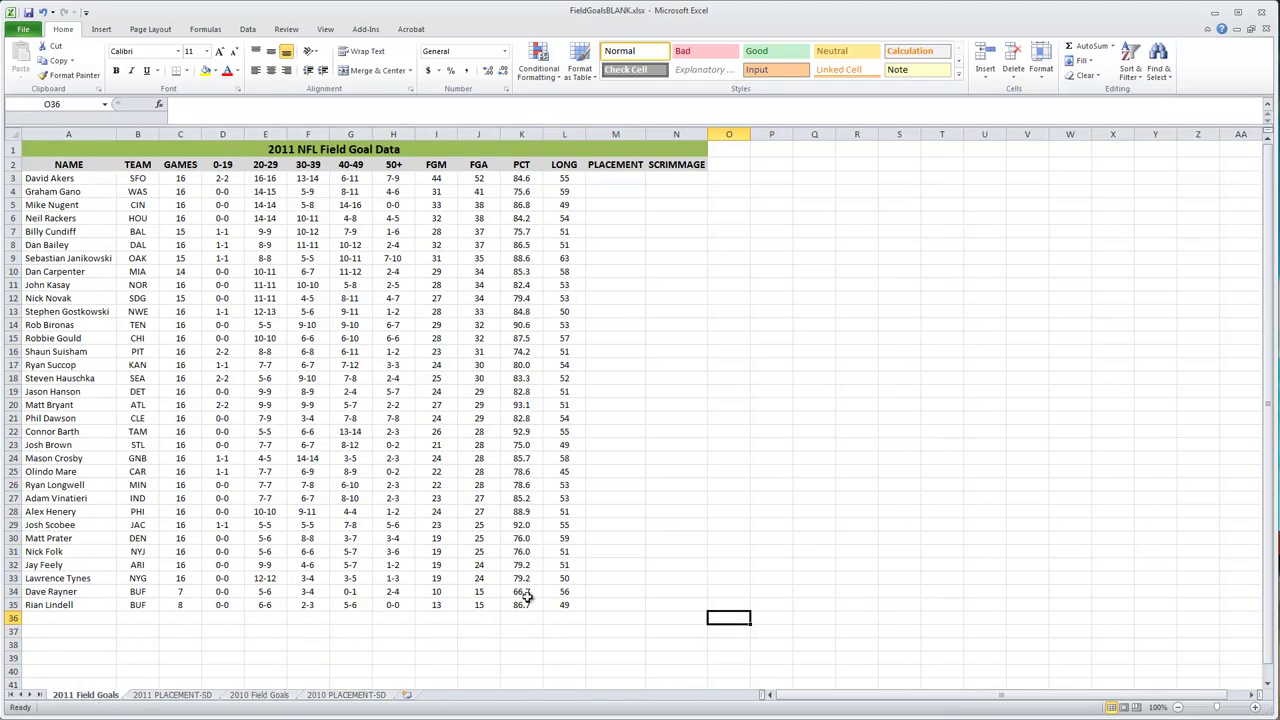
# Calculate PLACEMENT on the 2011 sheet with =L3-7 in M3 and fill the formula through M35
pyautogui.click(615, 178)
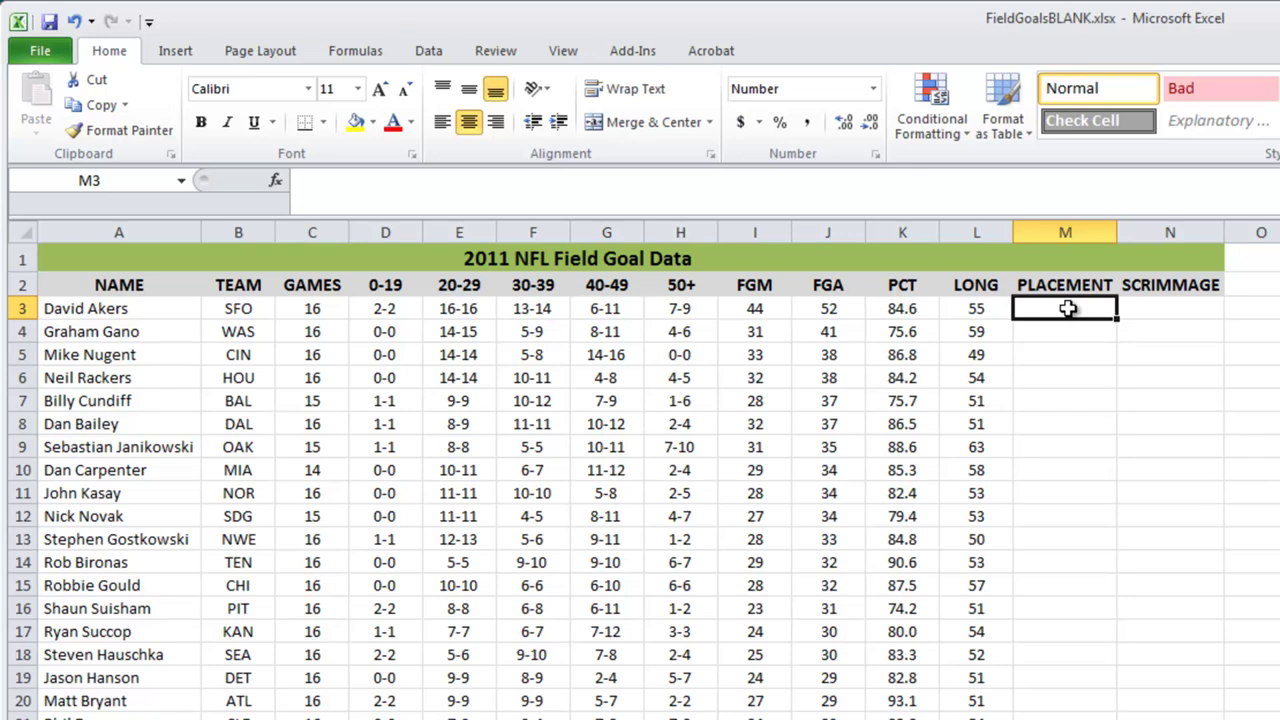
pyautogui.write('=')
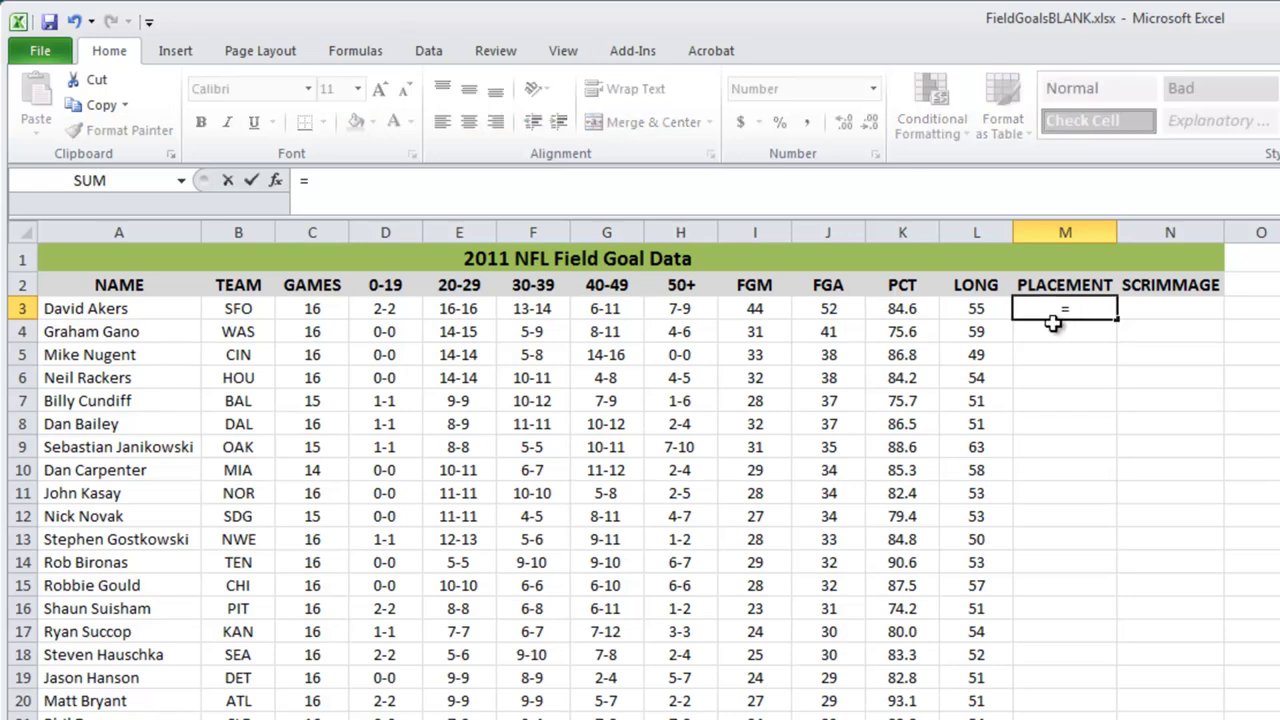
pyautogui.click(977, 311)
pyautogui.write('-7')
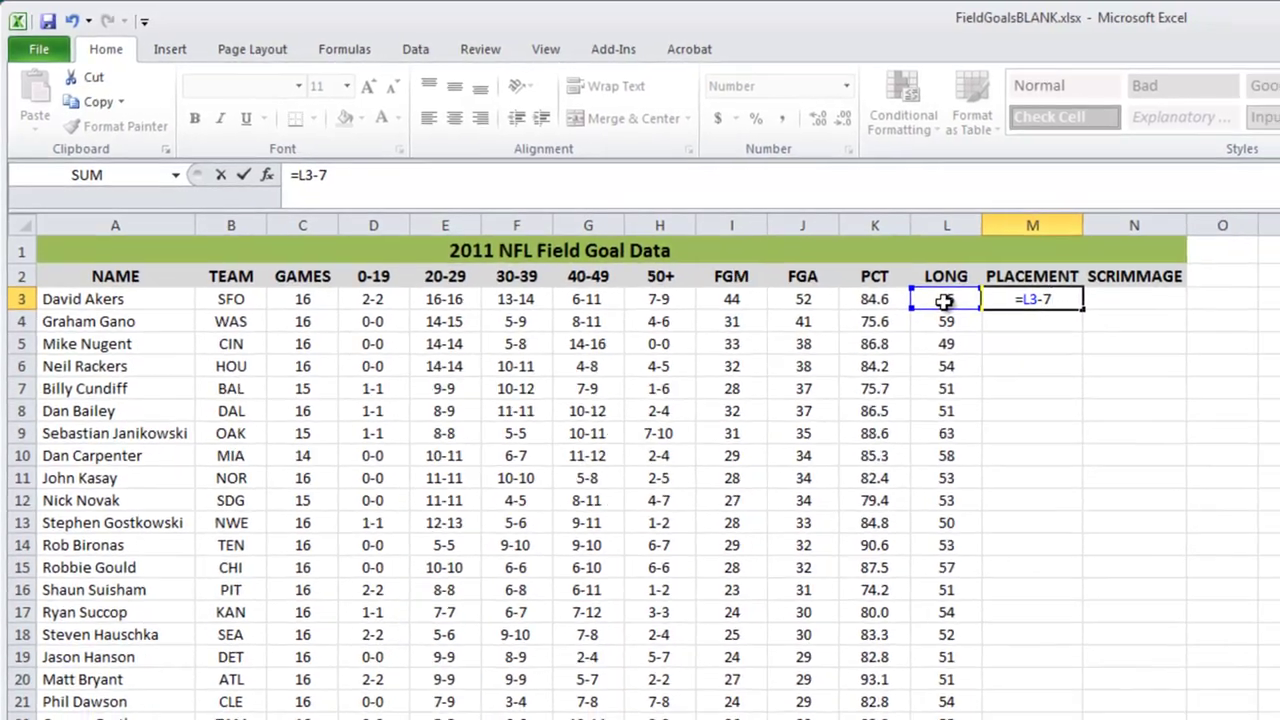
pyautogui.press('Return')
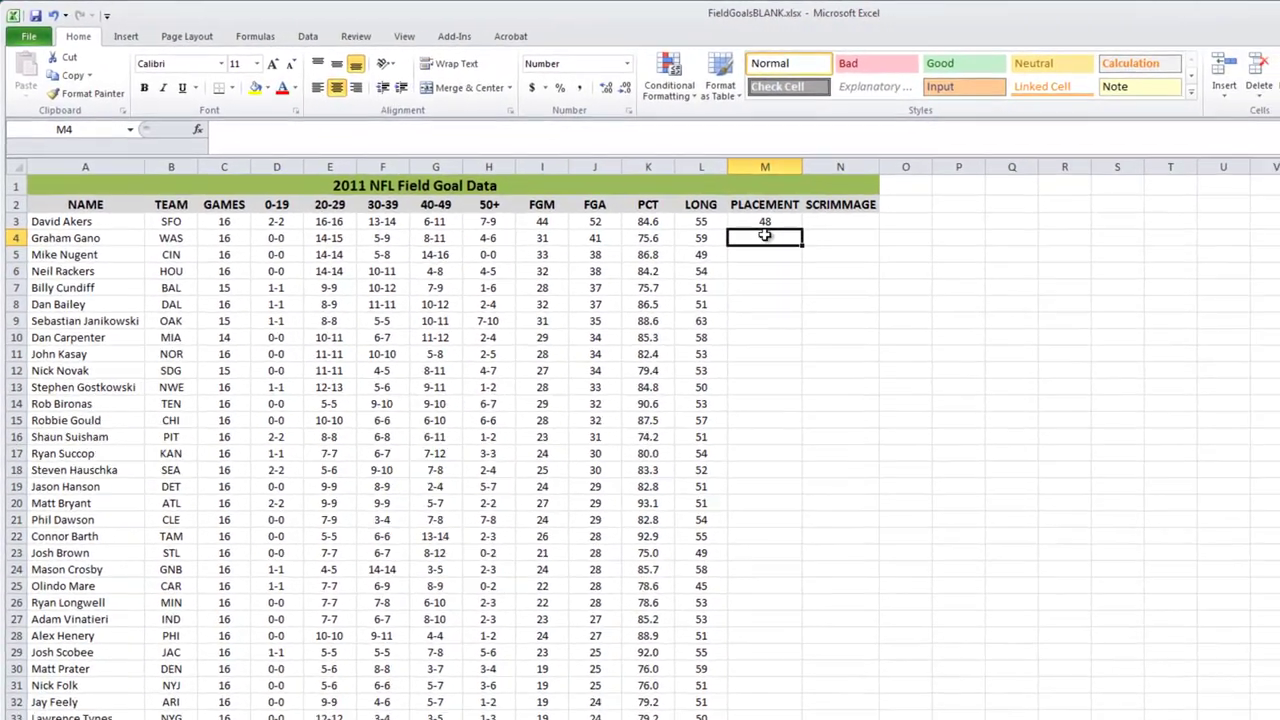
pyautogui.click(858, 249)
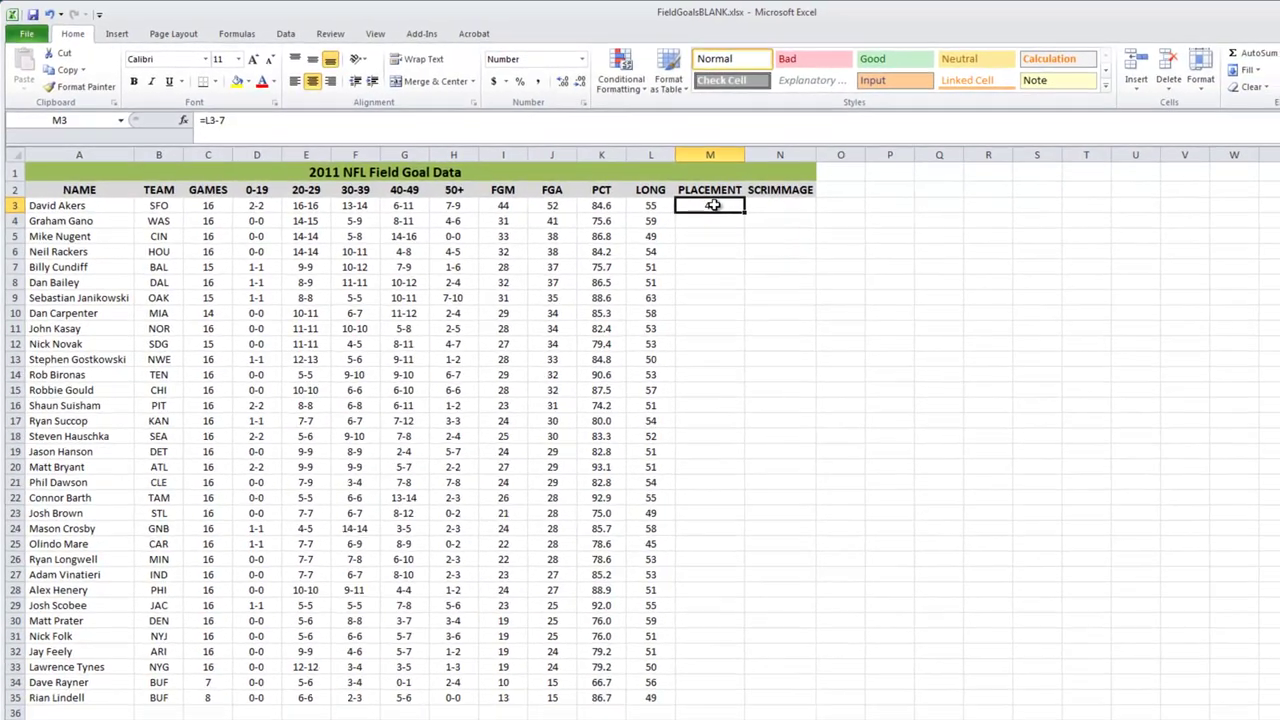
pyautogui.moveTo(735, 209); pyautogui.dragTo(753, 688)
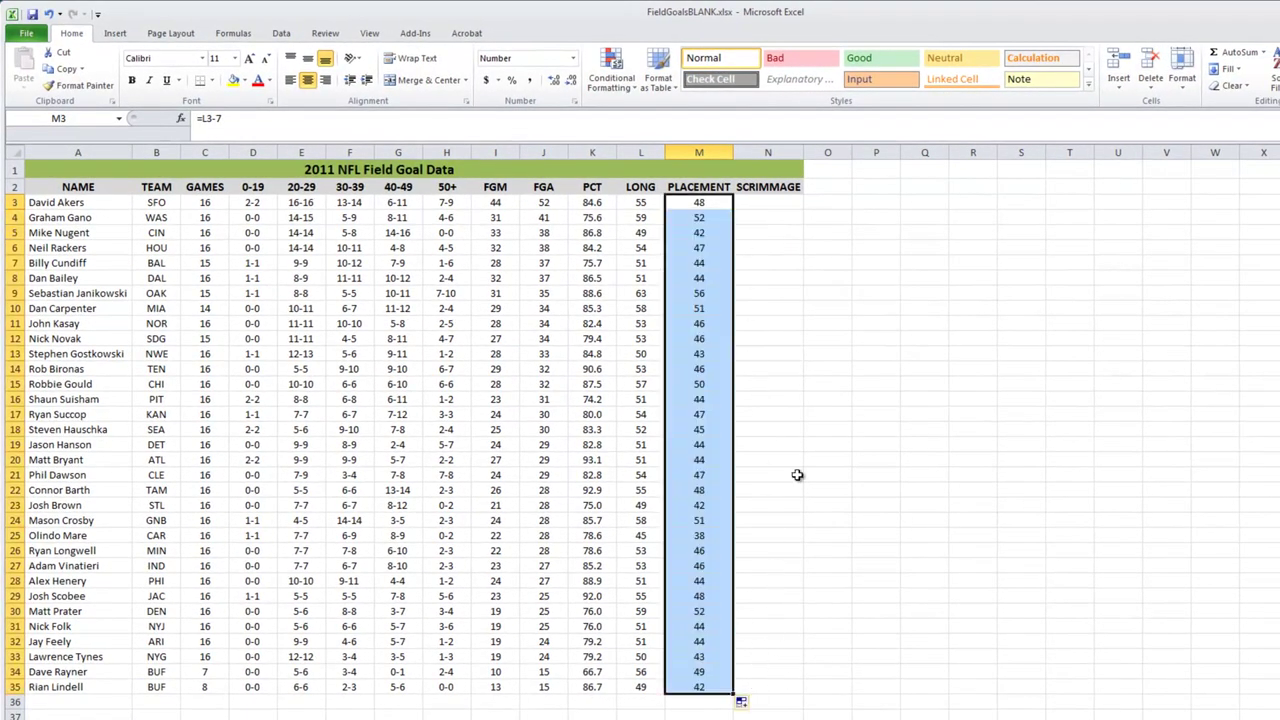
# Calculate SCRIMMAGE on the 2011 sheet with =M3-10 in N3 and fill the formula through N35
pyautogui.click(768, 199)
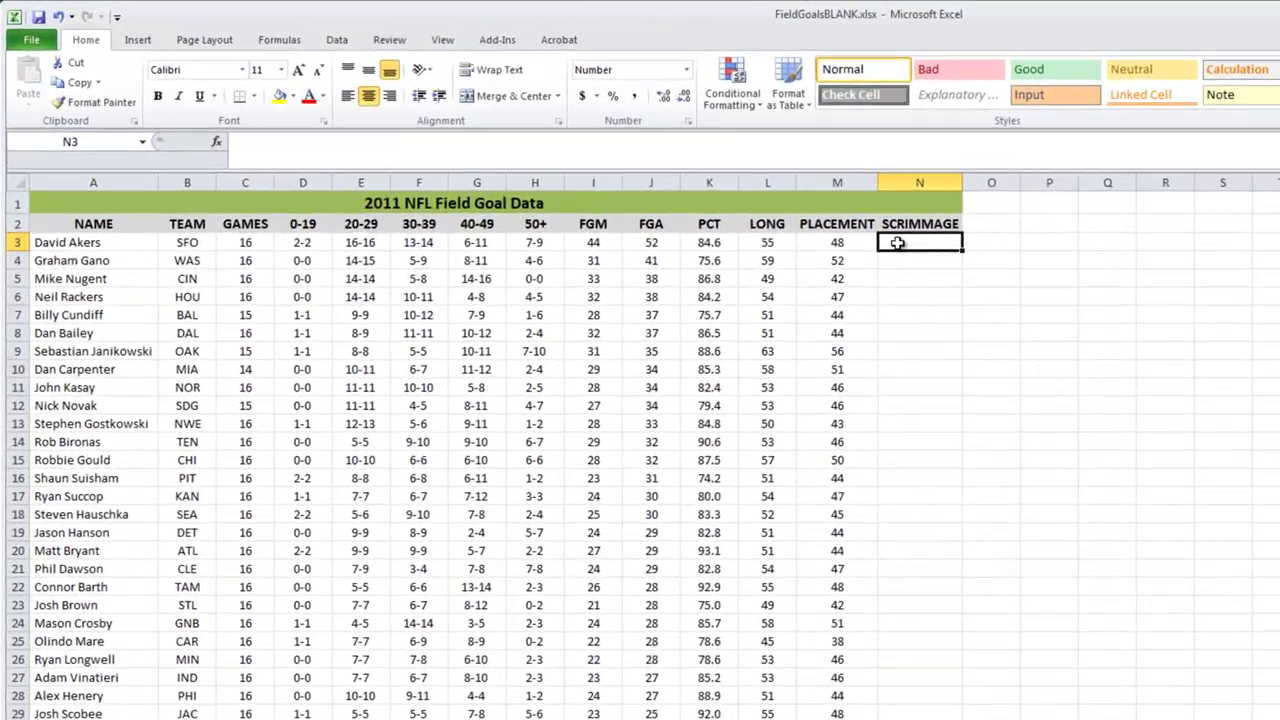
pyautogui.write('=')
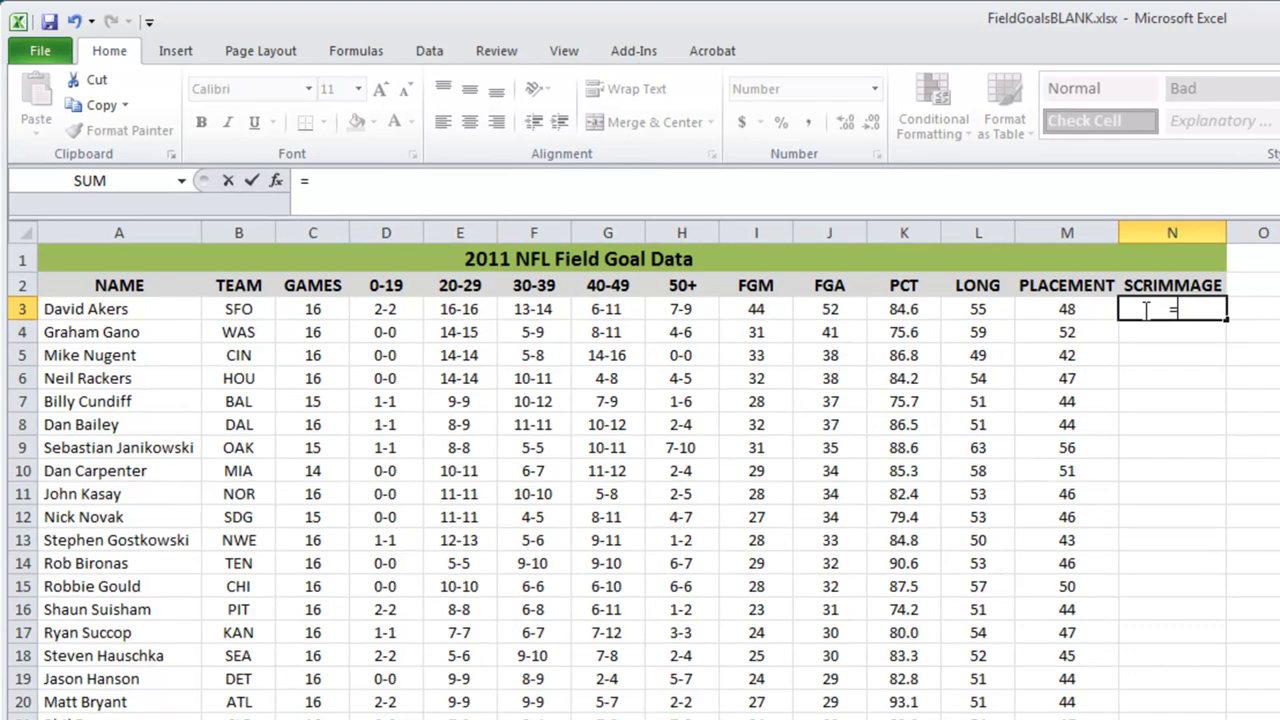
pyautogui.click(1068, 310)
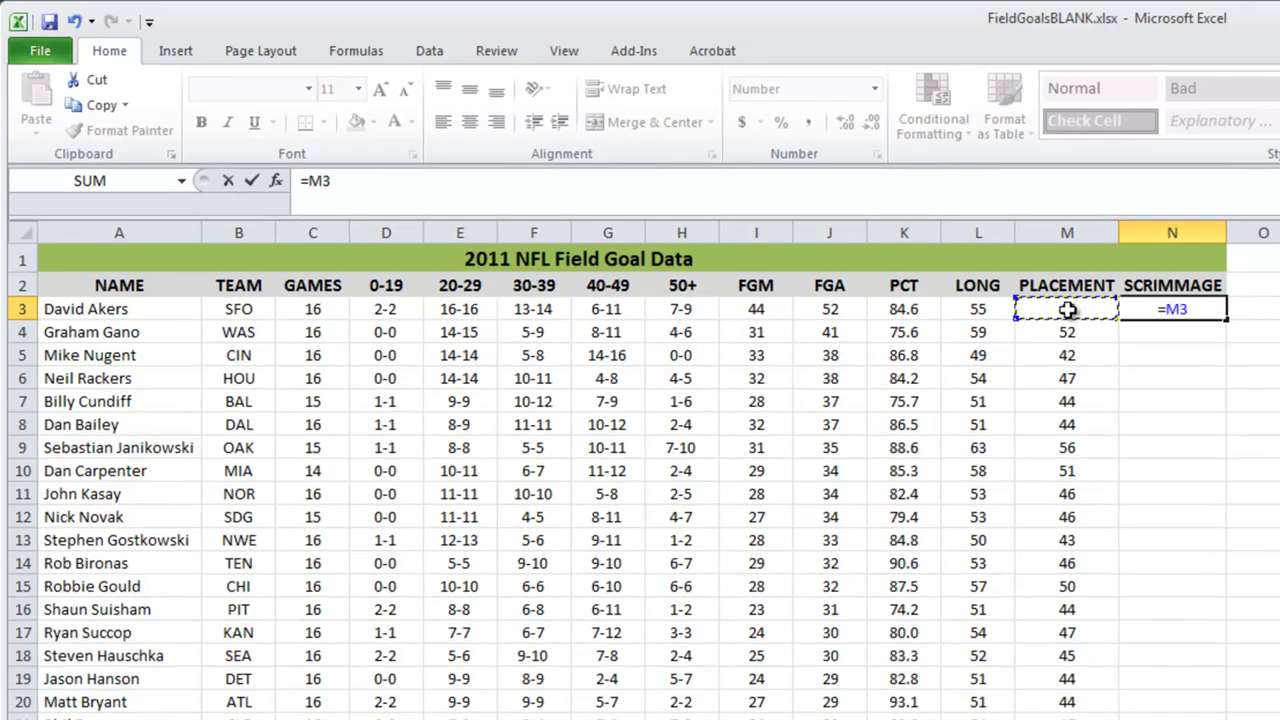
pyautogui.write('-10')
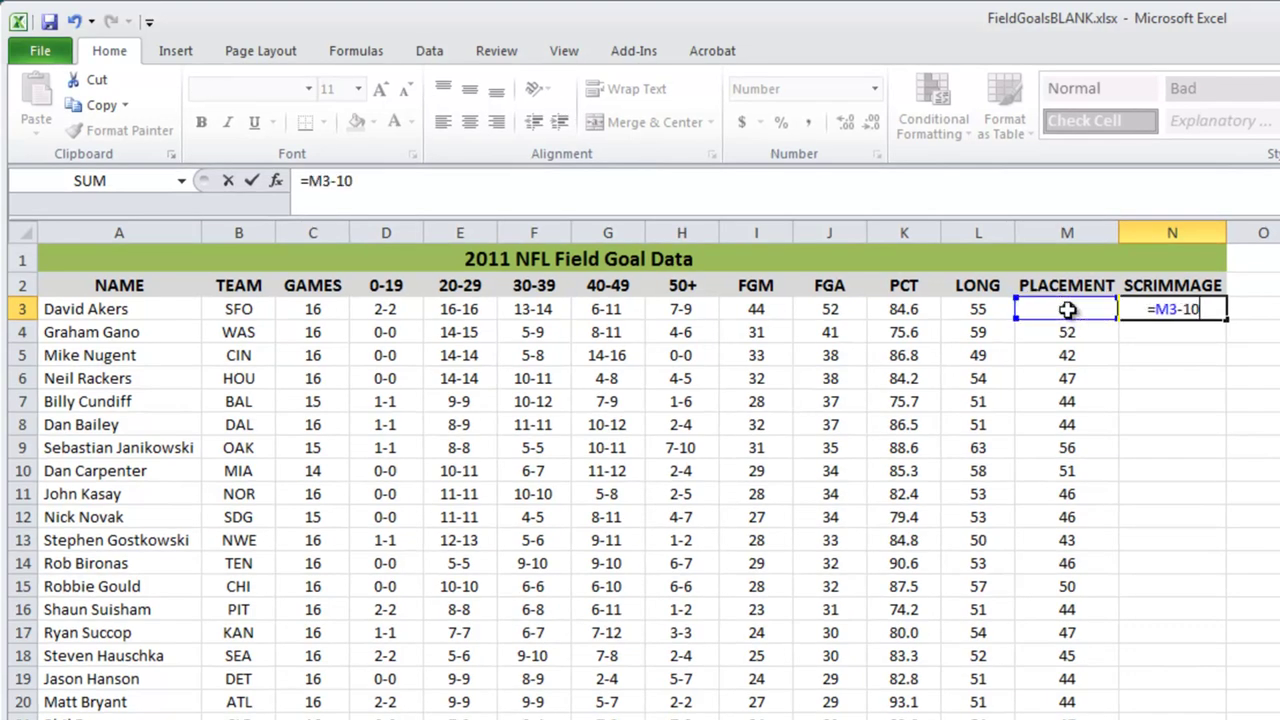
pyautogui.press('Return')
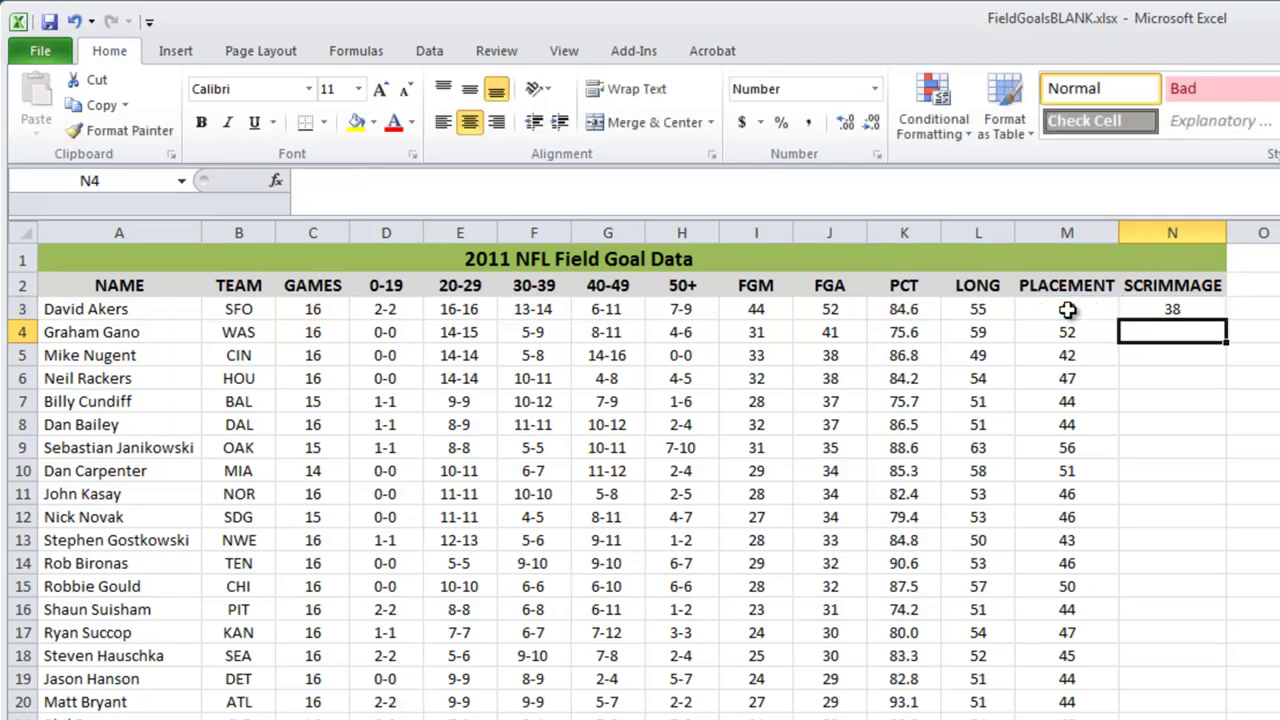
pyautogui.click(1170, 310)
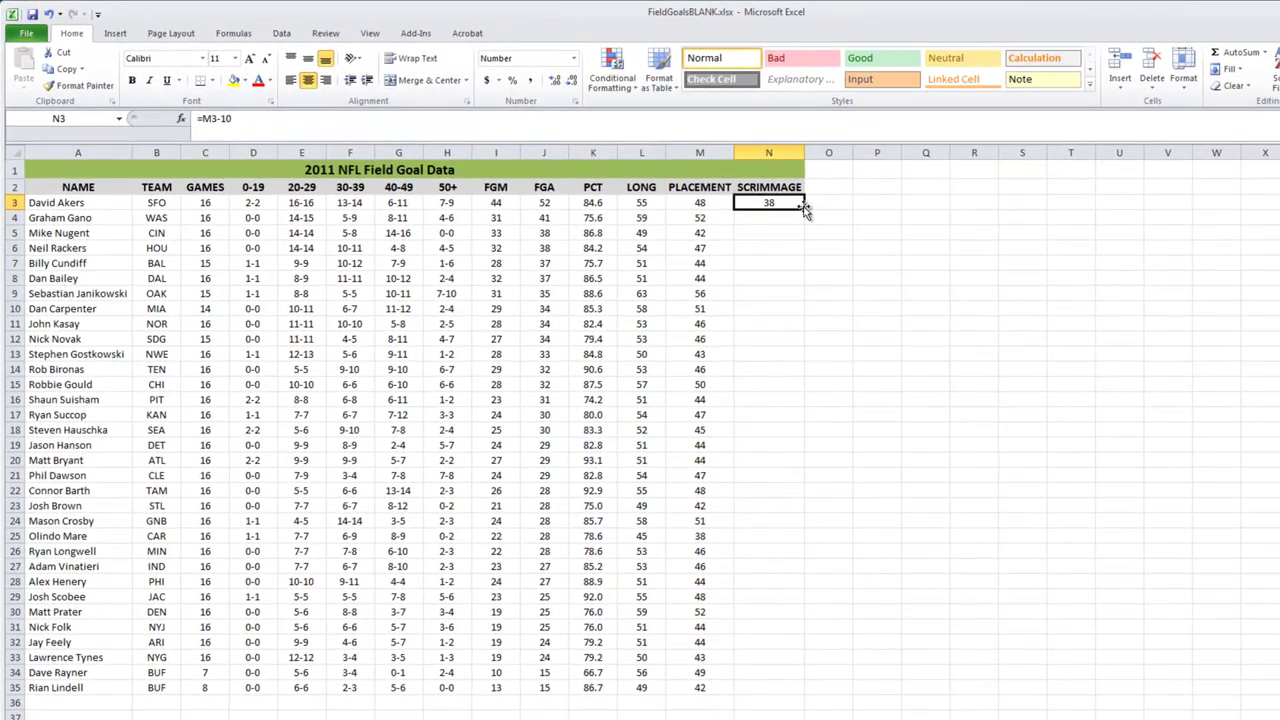
pyautogui.moveTo(805, 210); pyautogui.dragTo(807, 690)
pyautogui.click(849, 683)
pyautogui.click(829, 208)
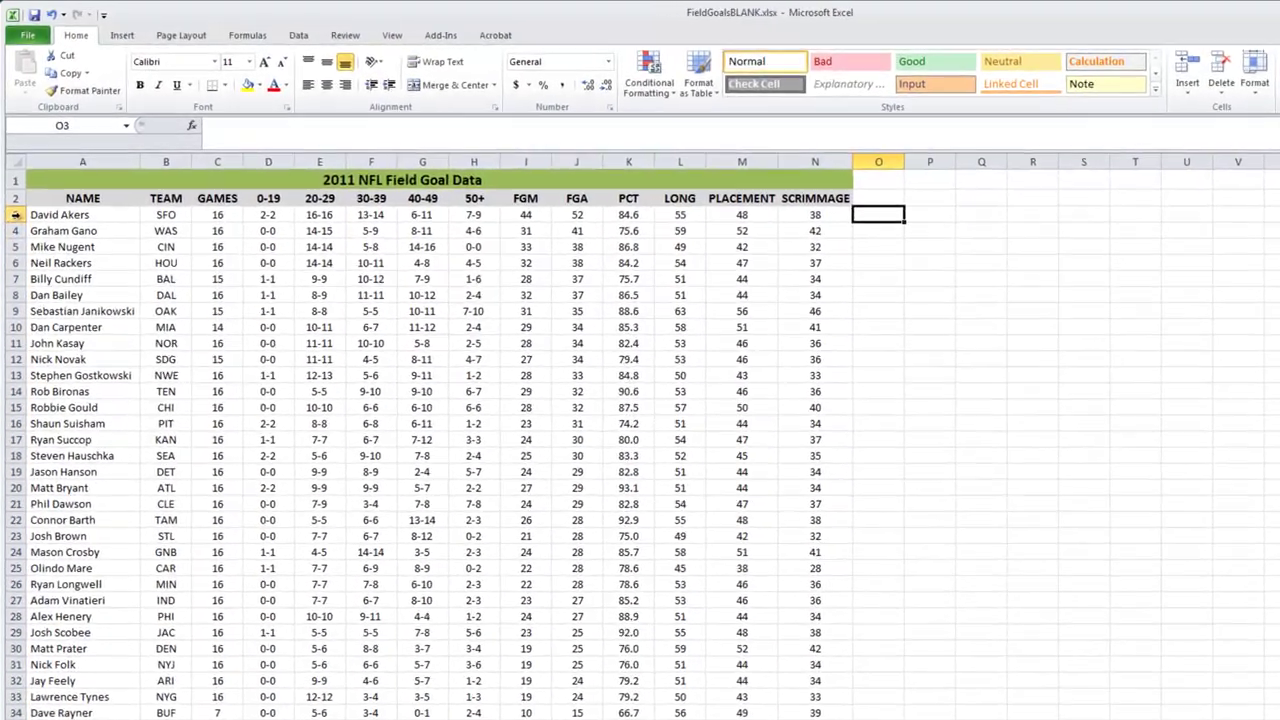
# Select row 3 of the 2011 data and examine its LONG, PLACEMENT and SCRIMMAGE values
pyautogui.click(15, 202)
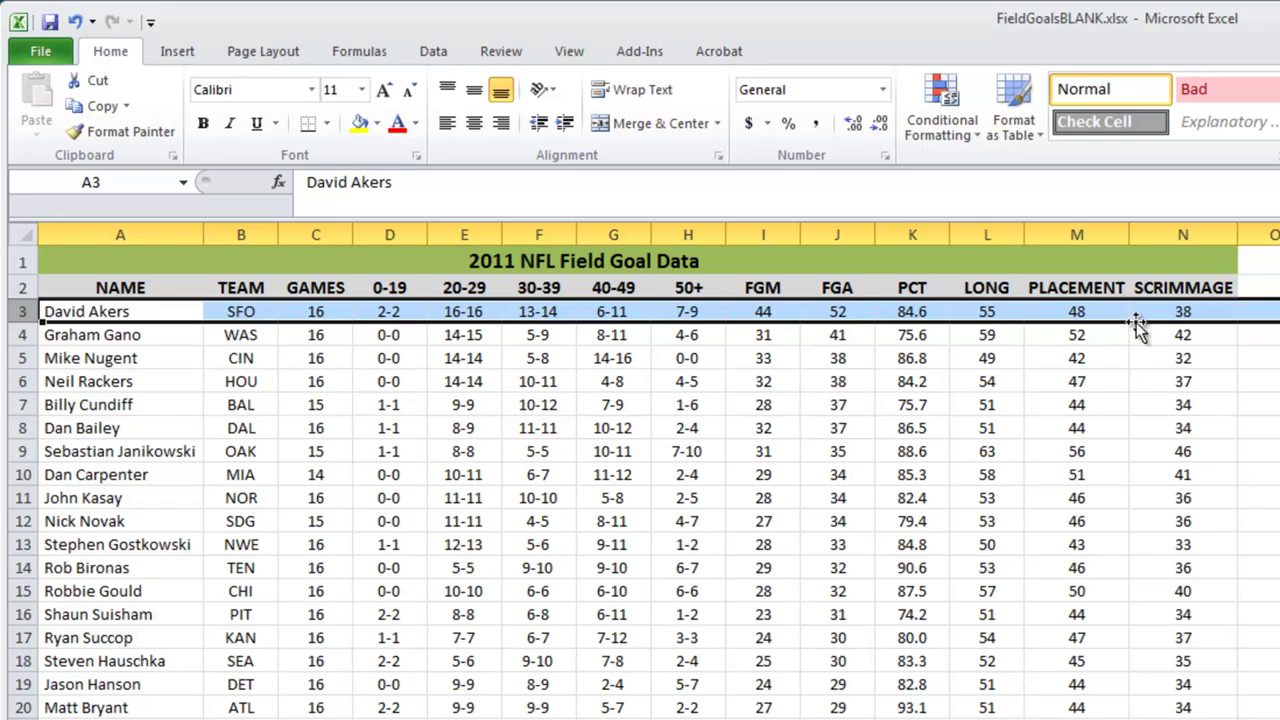
pyautogui.click(1160, 358)
pyautogui.click(1165, 316)
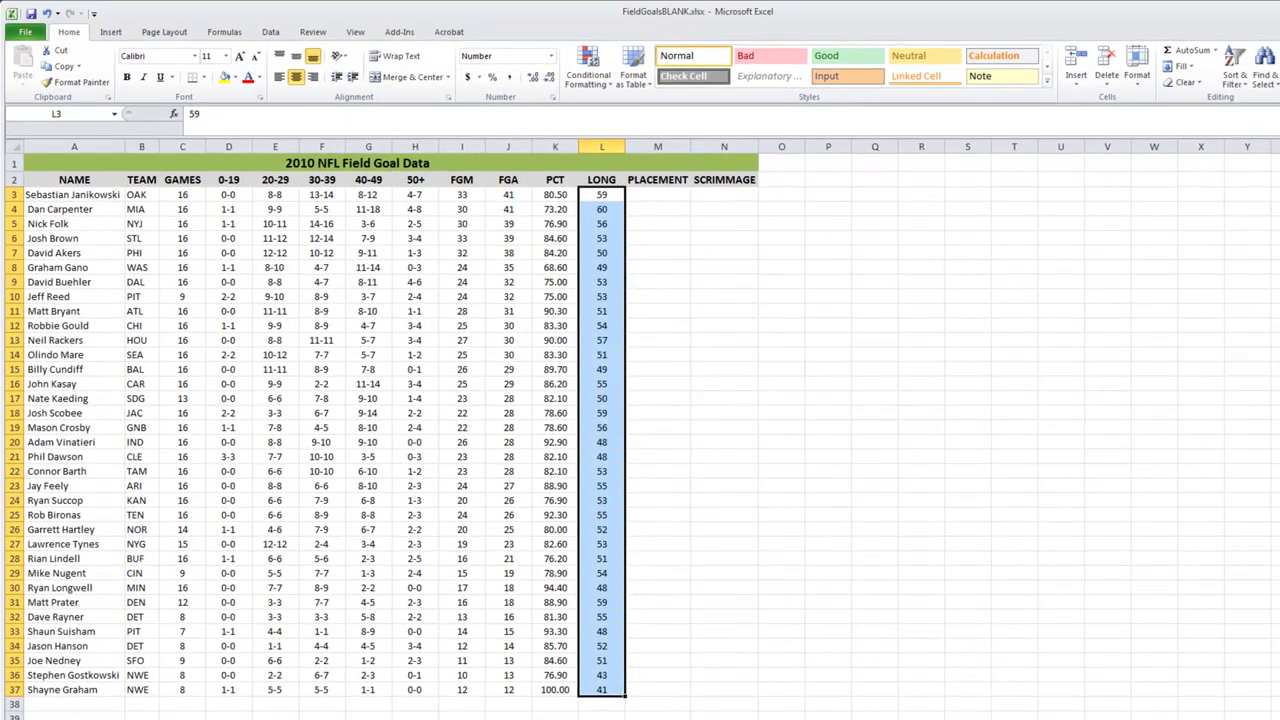
# Calculate PLACEMENT on the 2010 Field Goals sheet with =L3-7 in M3 and fill the formula through M37
pyautogui.click(704, 321)
pyautogui.click(666, 196)
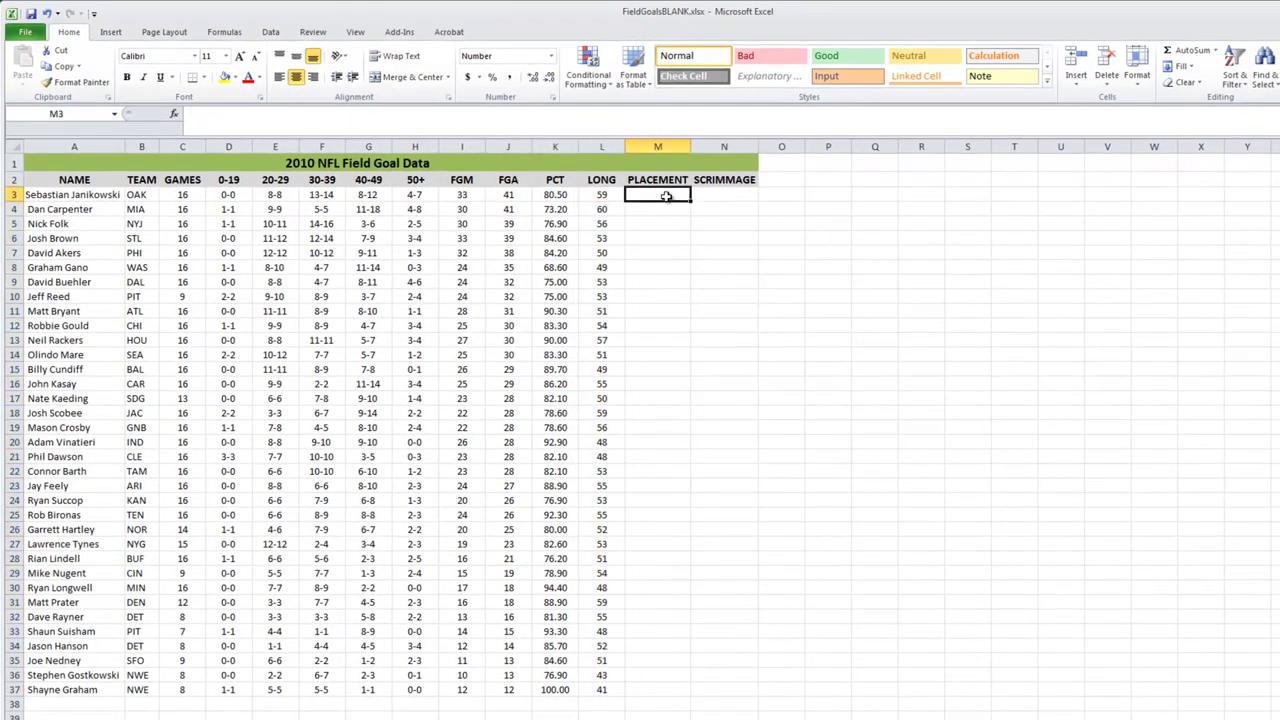
pyautogui.write('=')
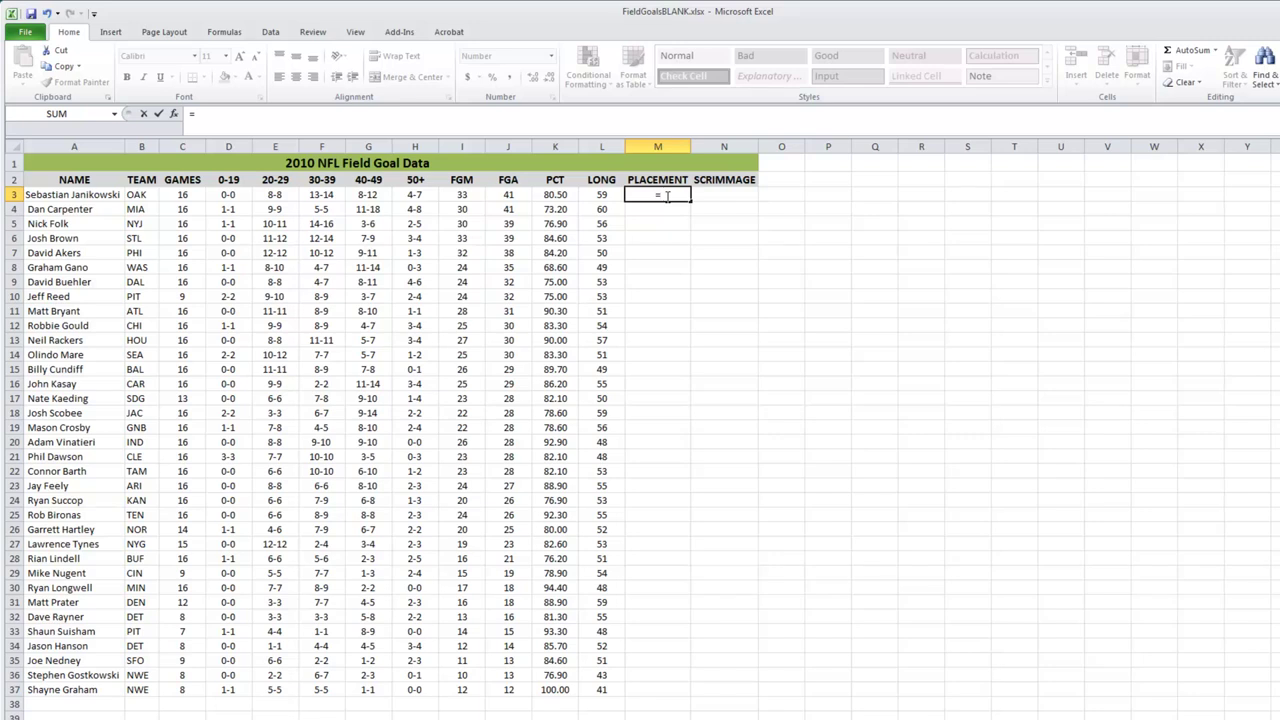
pyautogui.click(606, 194)
pyautogui.write('-7')
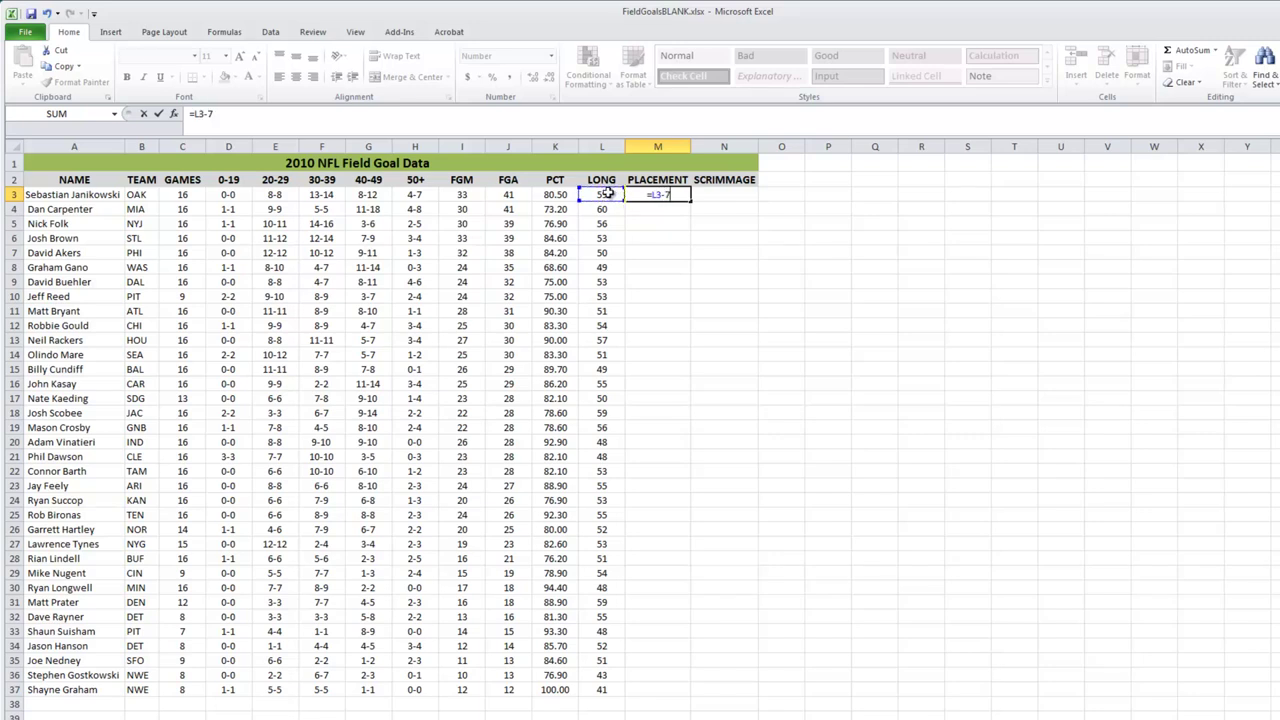
pyautogui.press('Return')
pyautogui.click(652, 194)
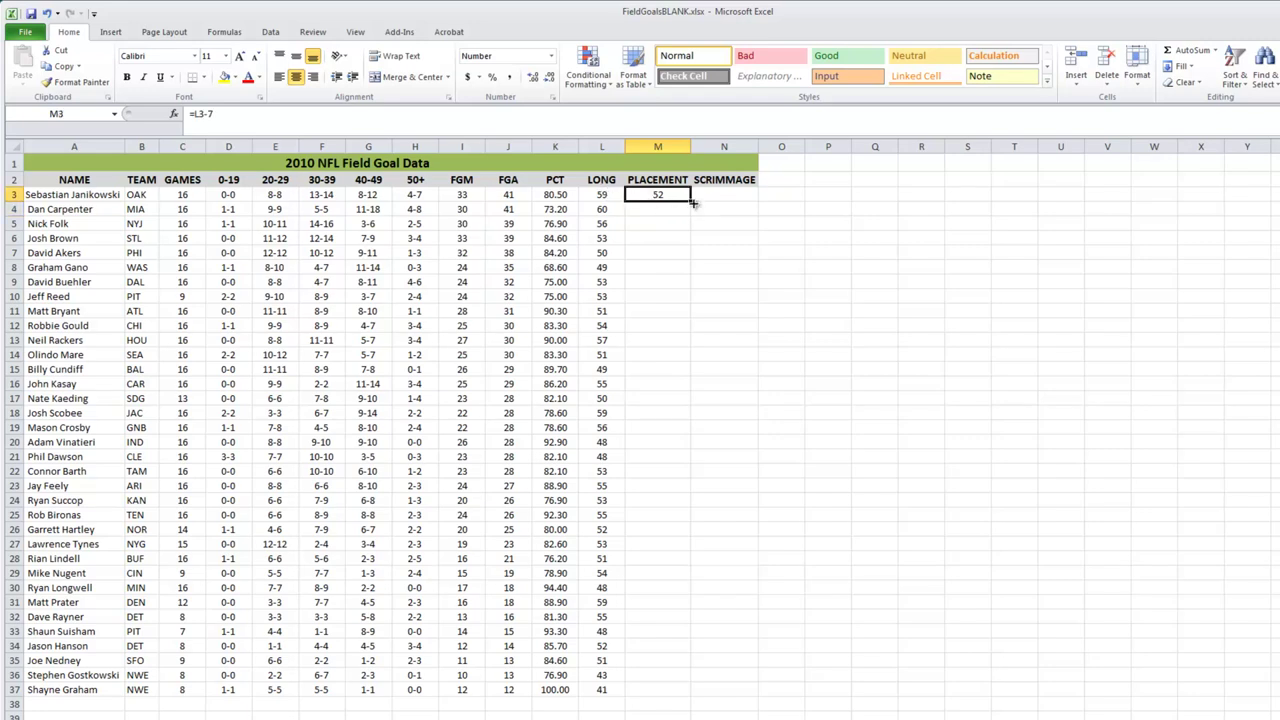
pyautogui.moveTo(690, 201); pyautogui.dragTo(691, 688)
pyautogui.click(766, 548)
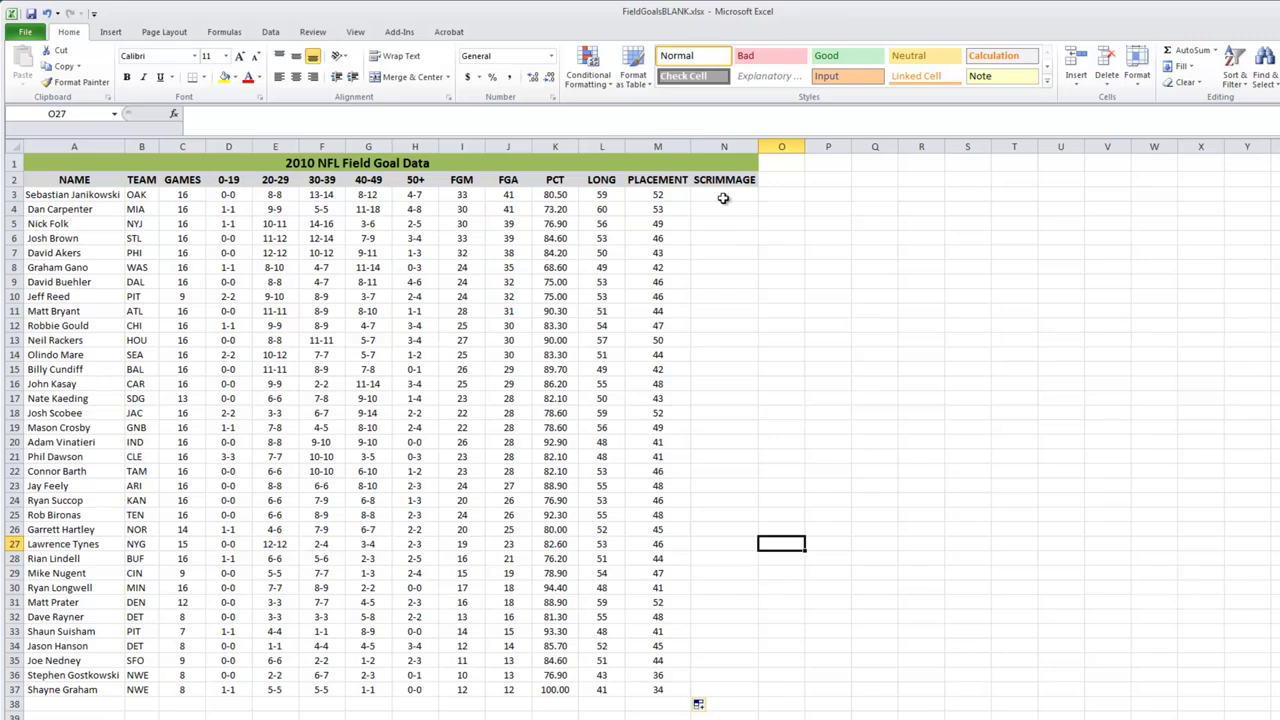
# Calculate SCRIMMAGE on the 2010 sheet with =M3-10 in N3 and fill the formula through N37
pyautogui.click(723, 197)
pyautogui.write('=')
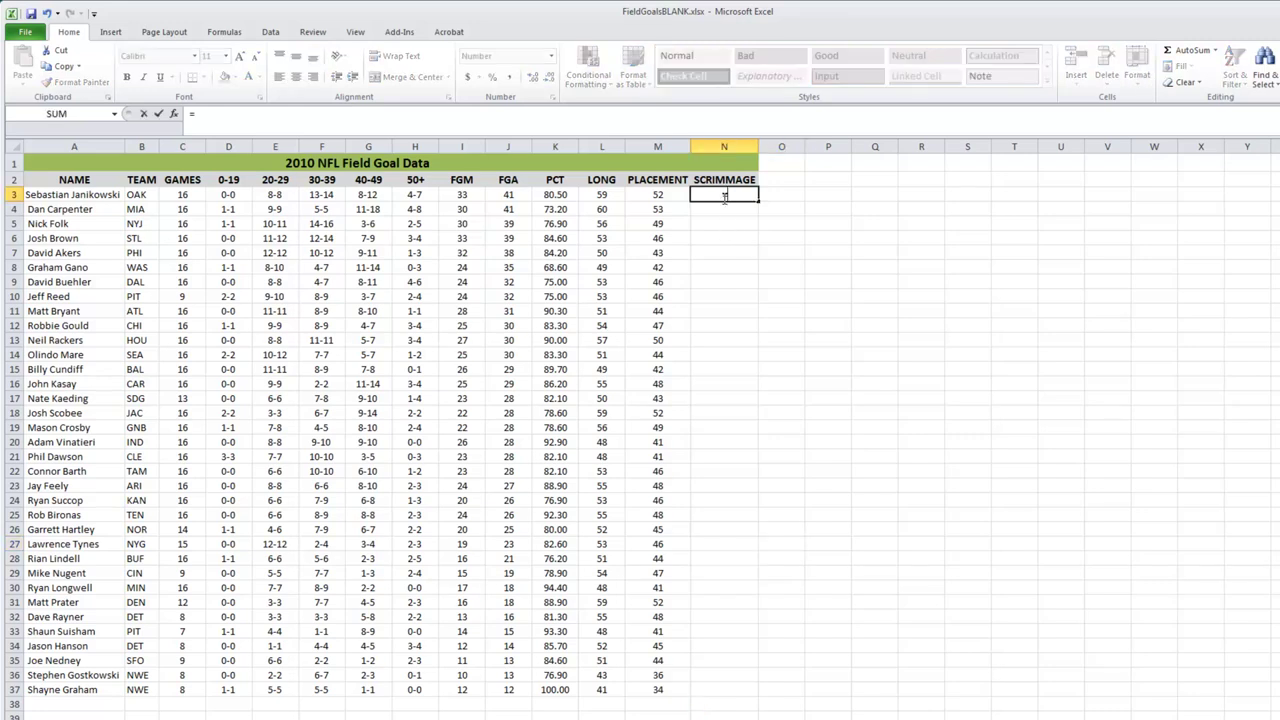
pyautogui.click(660, 195)
pyautogui.write('-10')
pyautogui.press('Return')
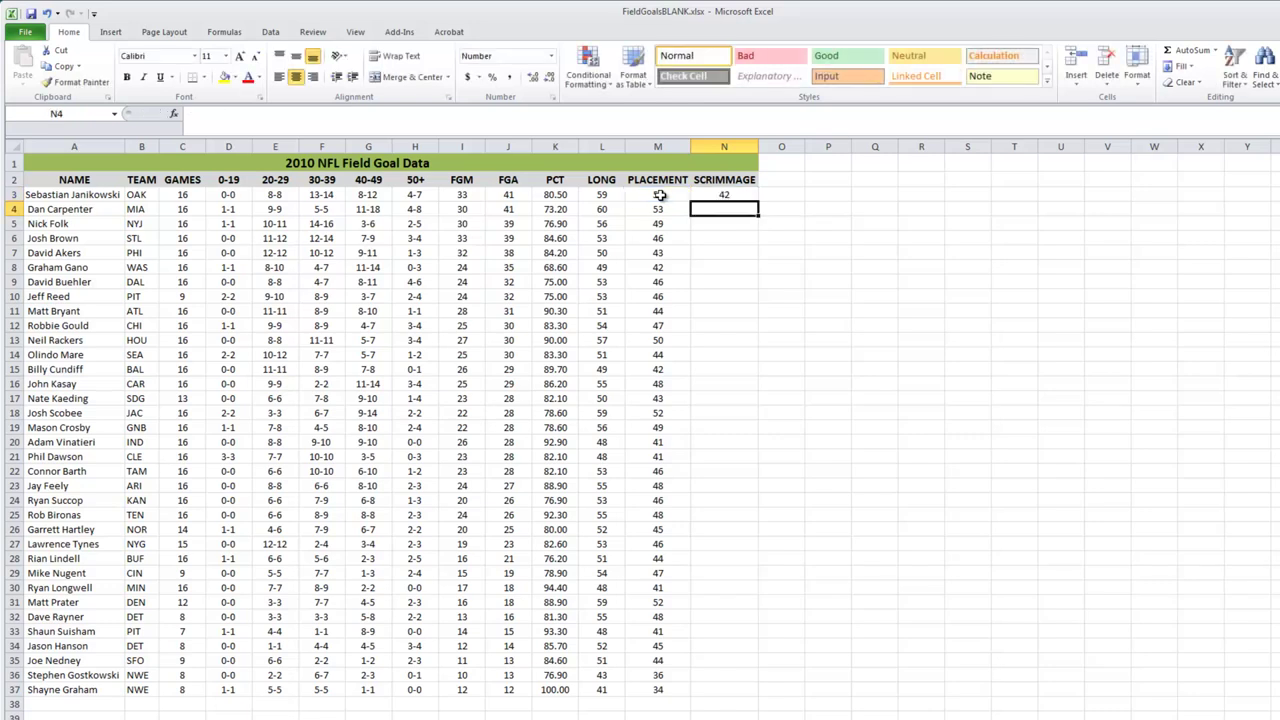
pyautogui.click(736, 195)
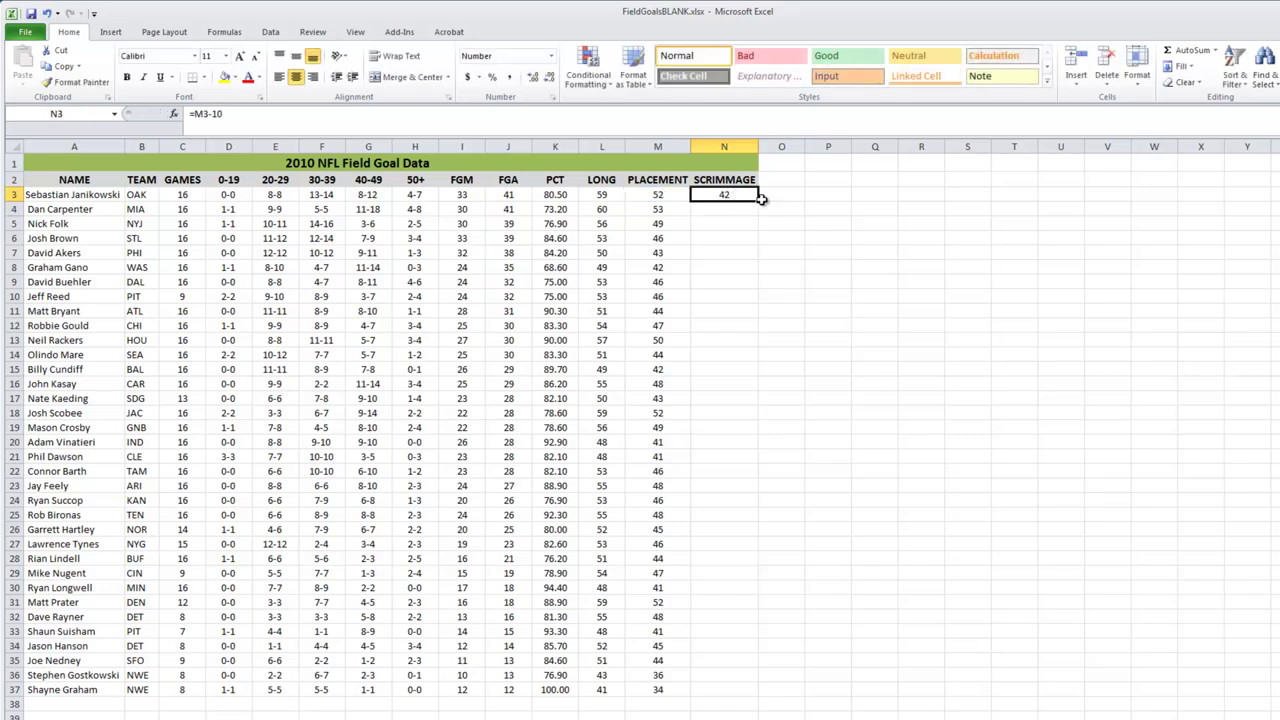
pyautogui.moveTo(759, 201); pyautogui.dragTo(718, 700)
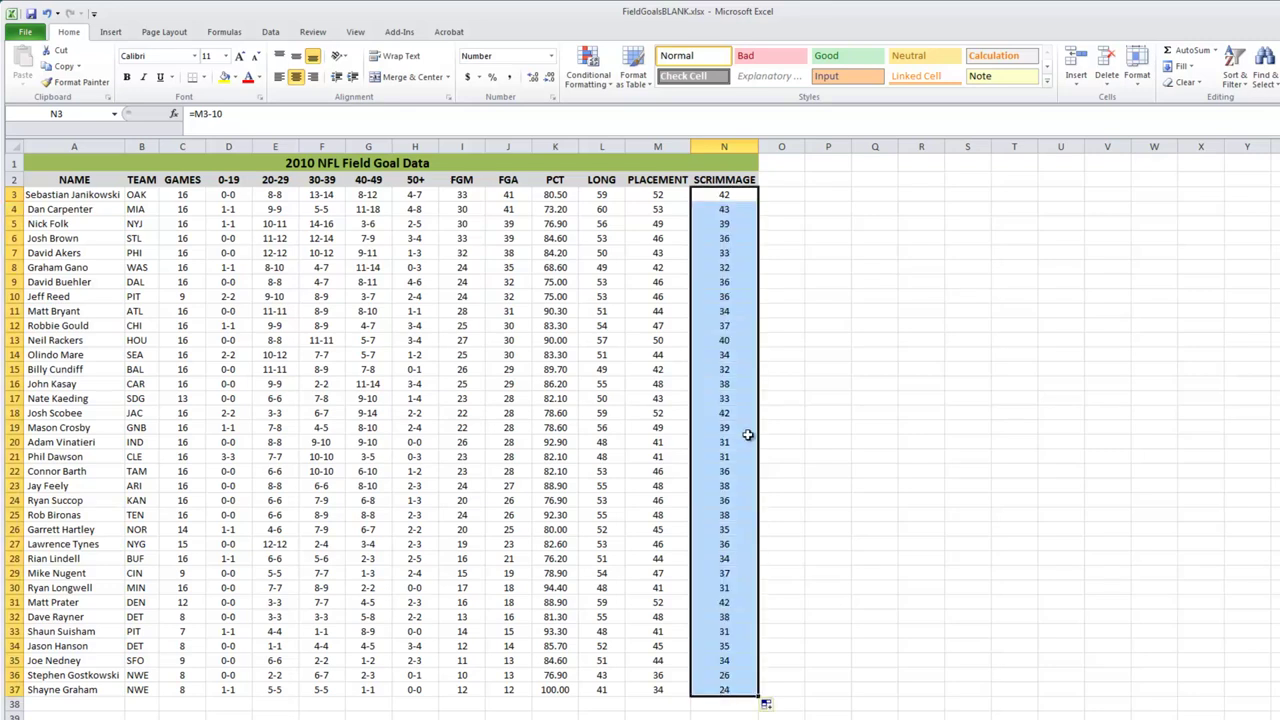
# Select row 3 of the 2010 data and examine its LONG, PLACEMENT and SCRIMMAGE values
pyautogui.click(724, 400)
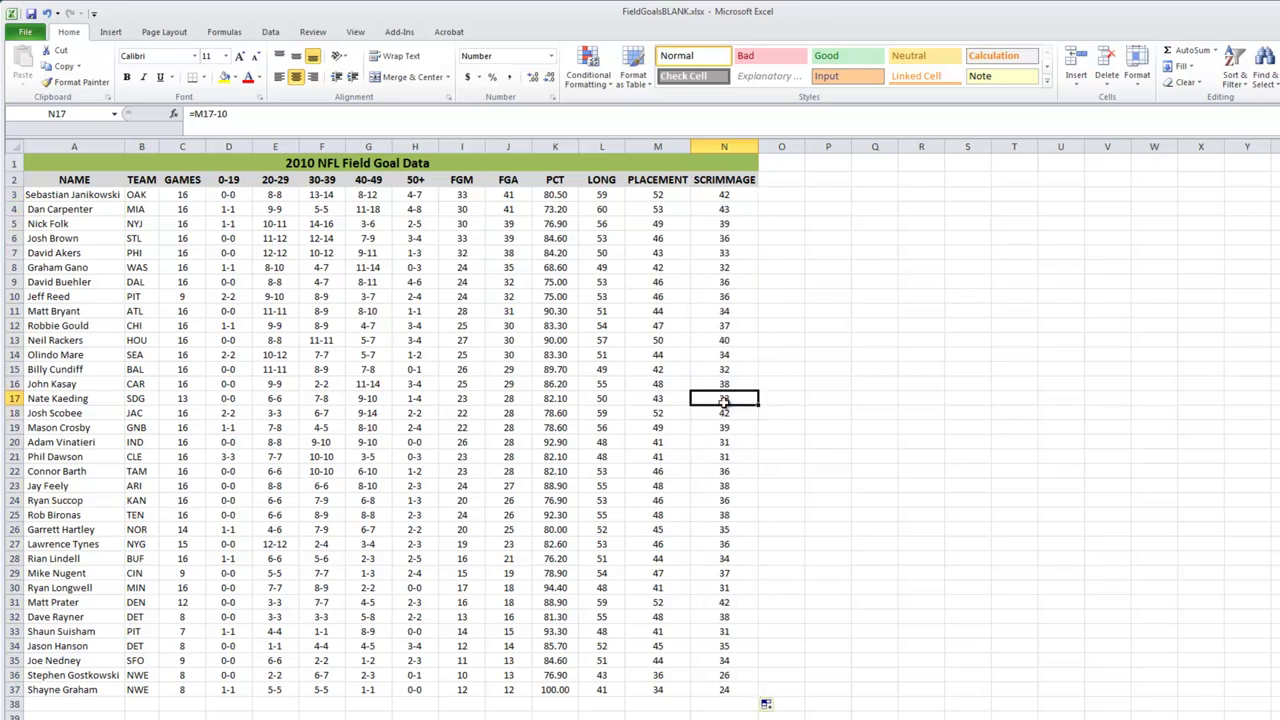
pyautogui.click(12, 195)
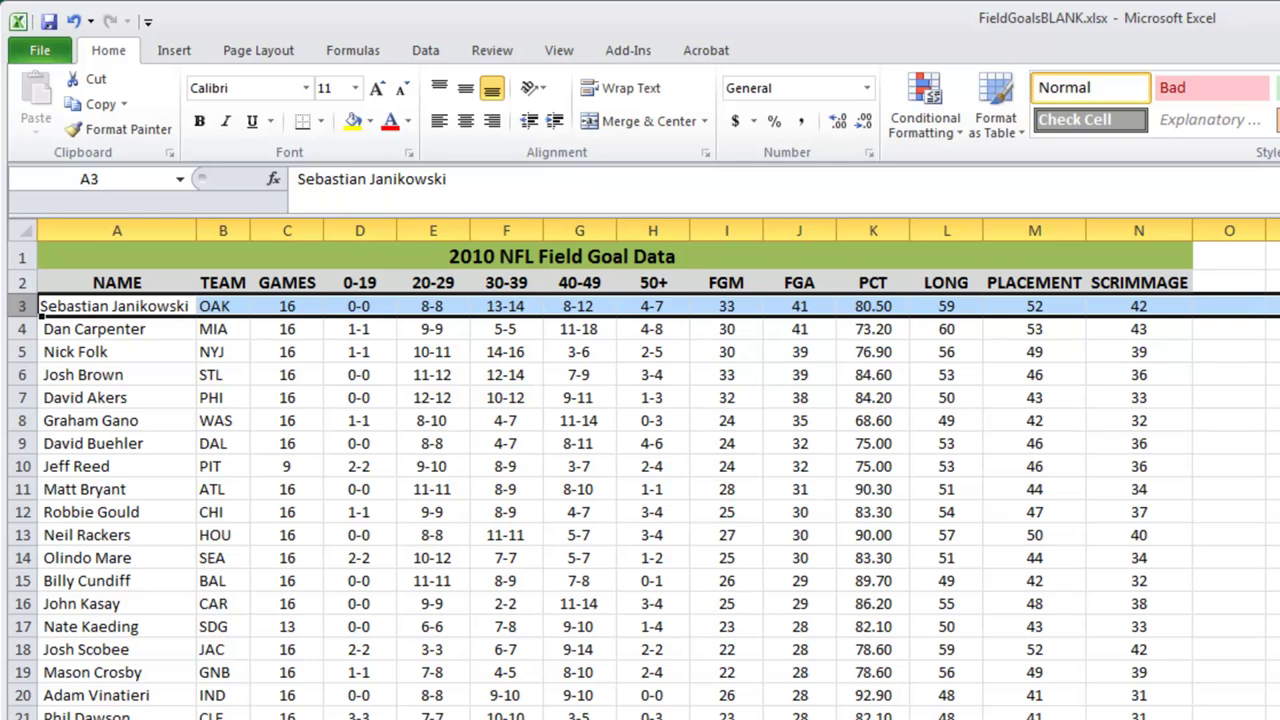
pyautogui.click(1275, 649)
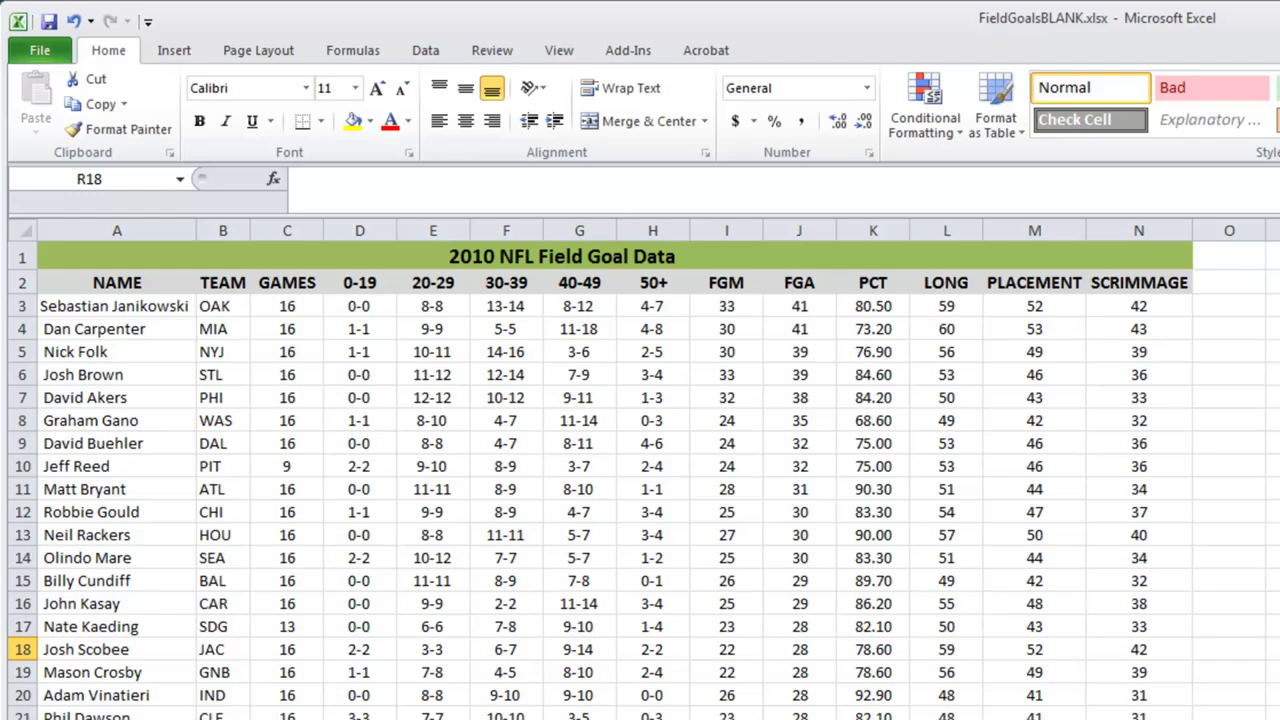
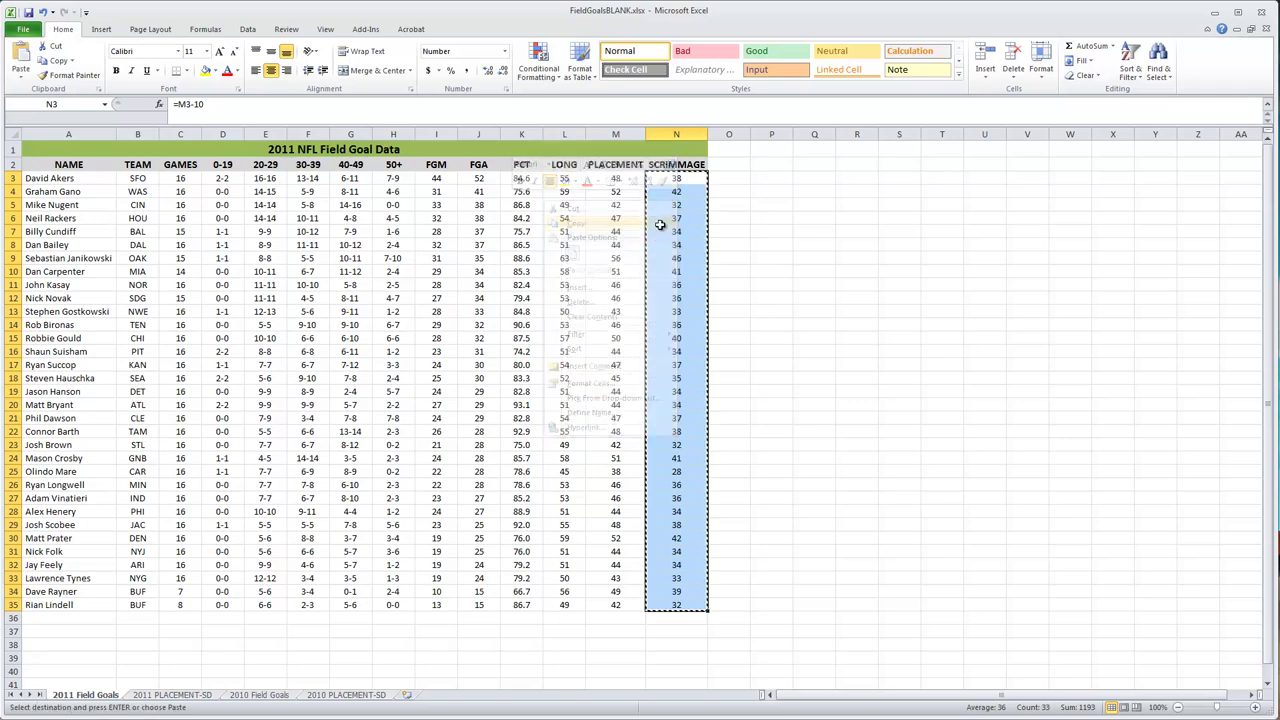
# Paste the copied 2011 SCRIMMAGE data as values only into A2:A34 of the 2011 PLACEMENT-SD sheet
pyautogui.click(172, 697)
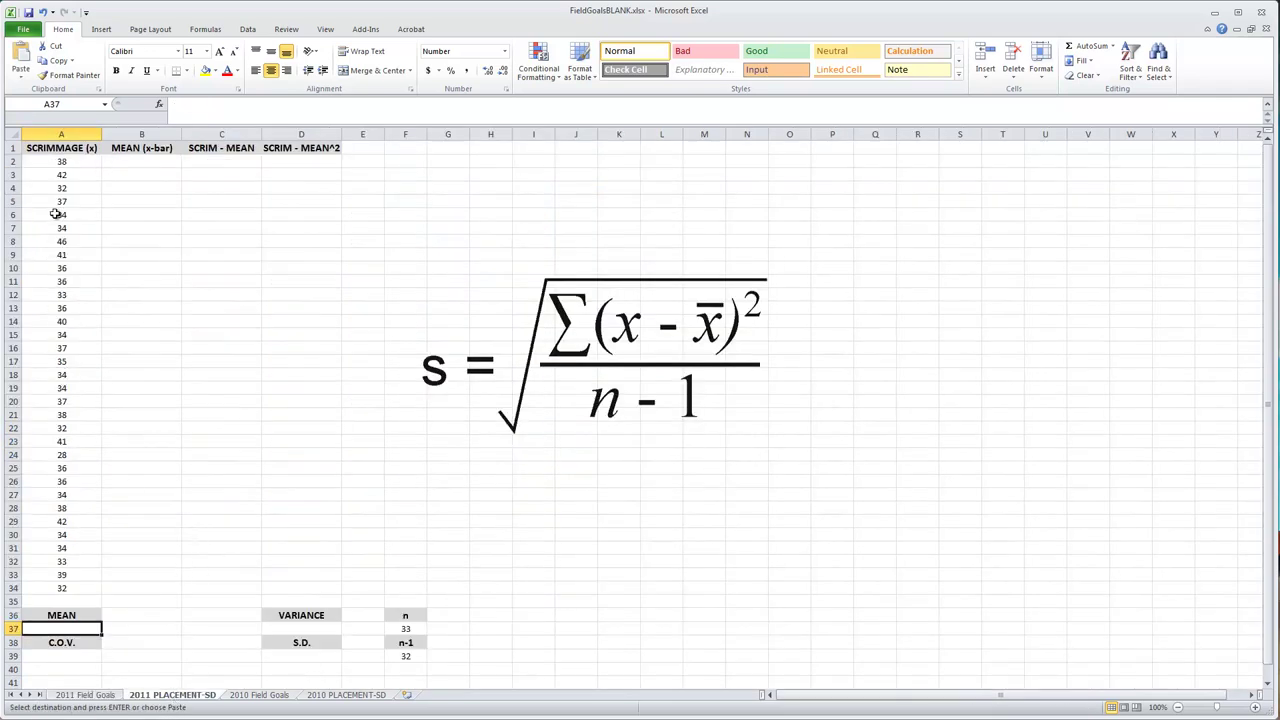
pyautogui.click(60, 163)
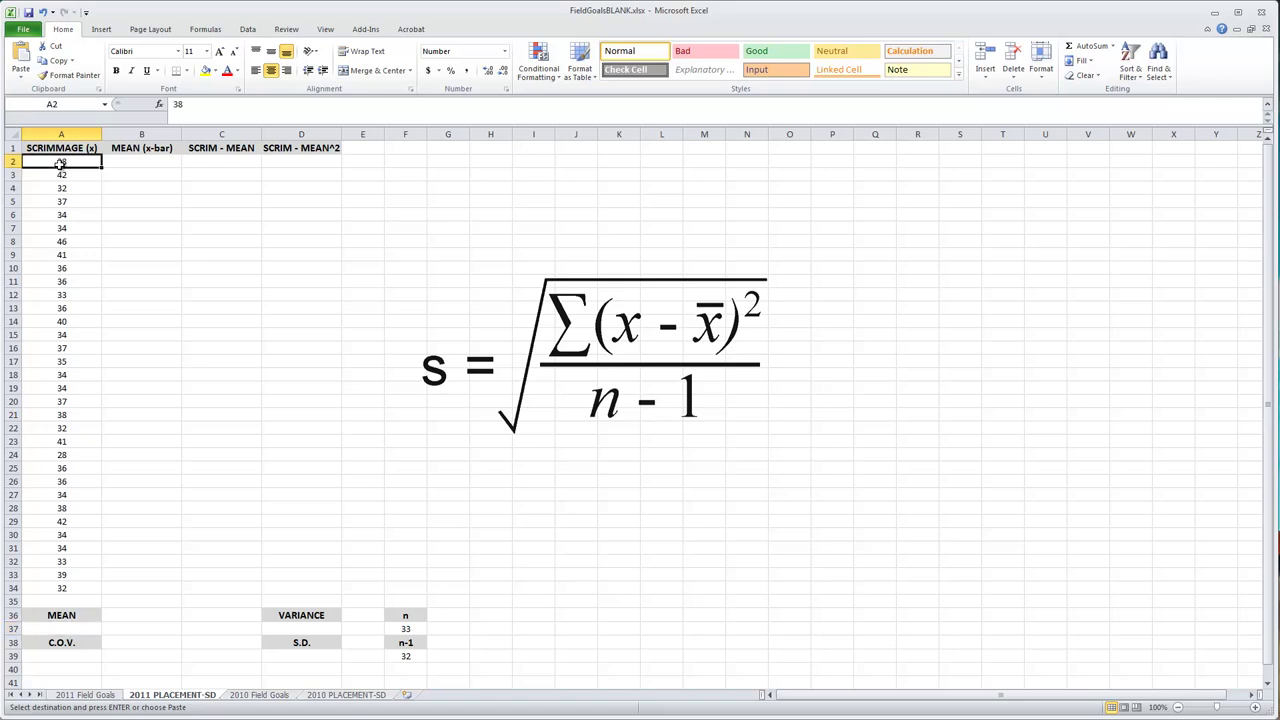
pyautogui.moveTo(60, 163); pyautogui.dragTo(66, 590)
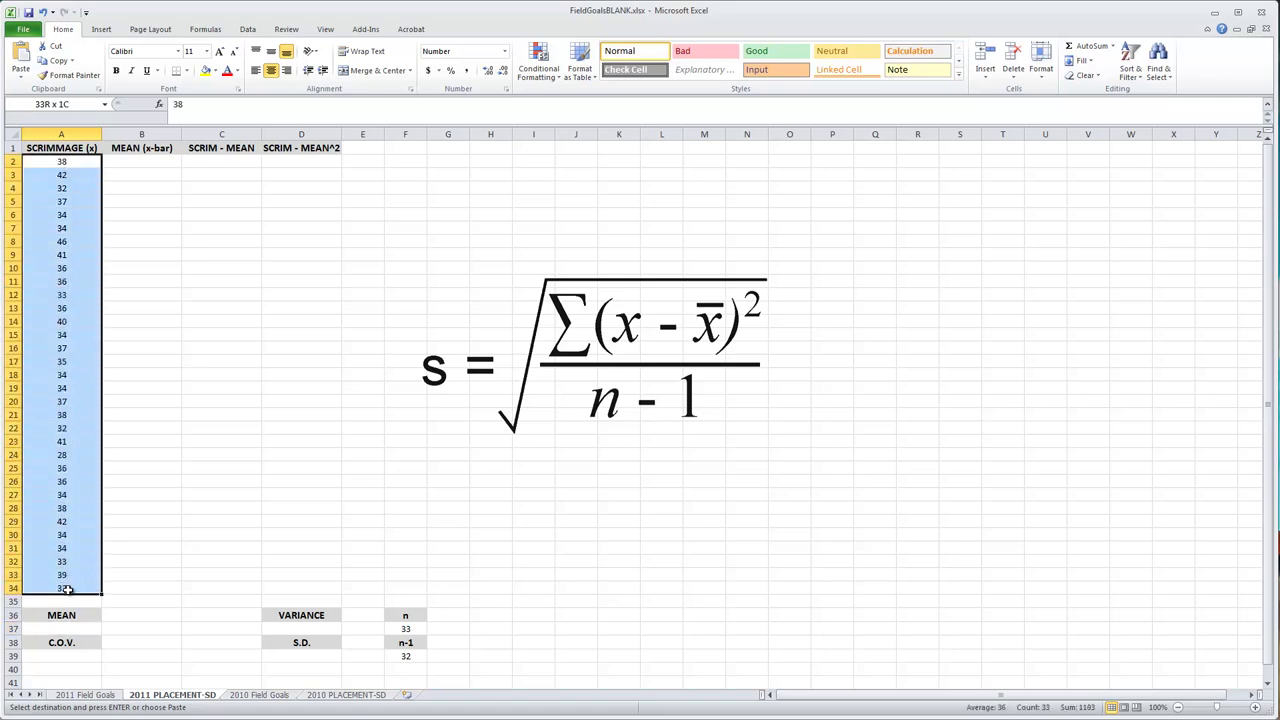
pyautogui.click(76, 230)
pyautogui.click(53, 162)
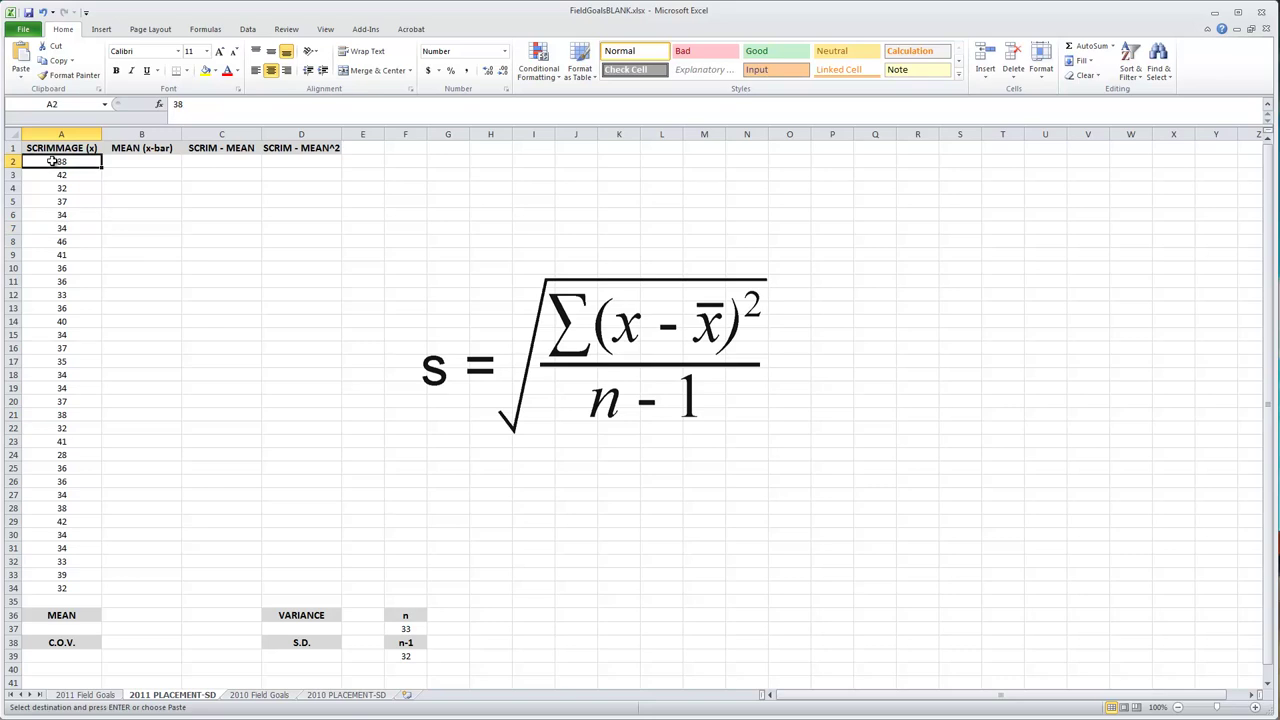
pyautogui.rightClick(52, 161)
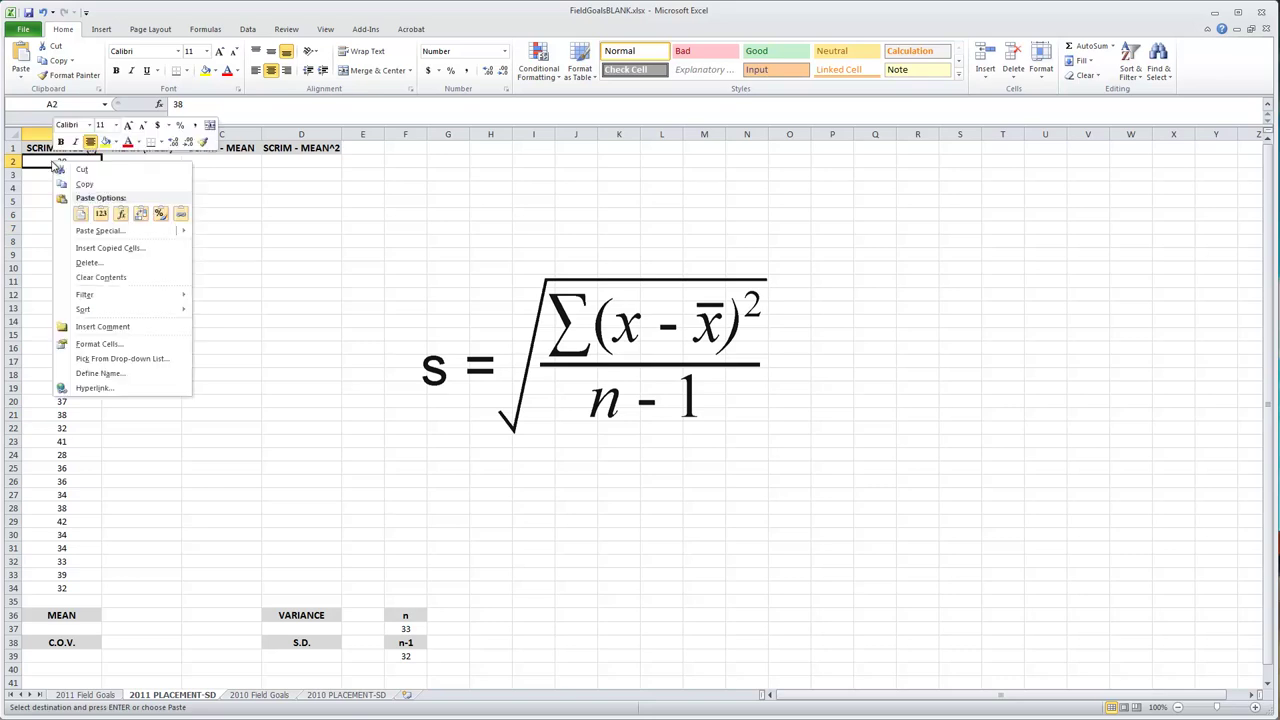
pyautogui.click(101, 214)
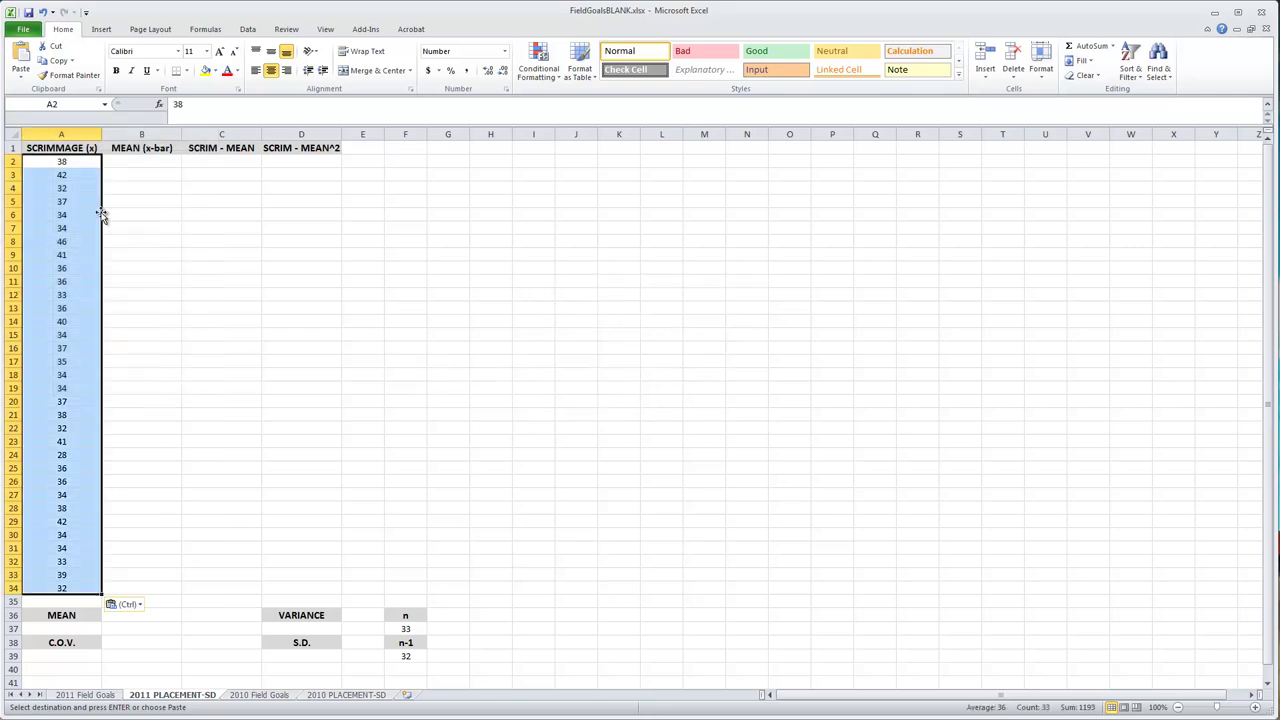
pyautogui.click(71, 577)
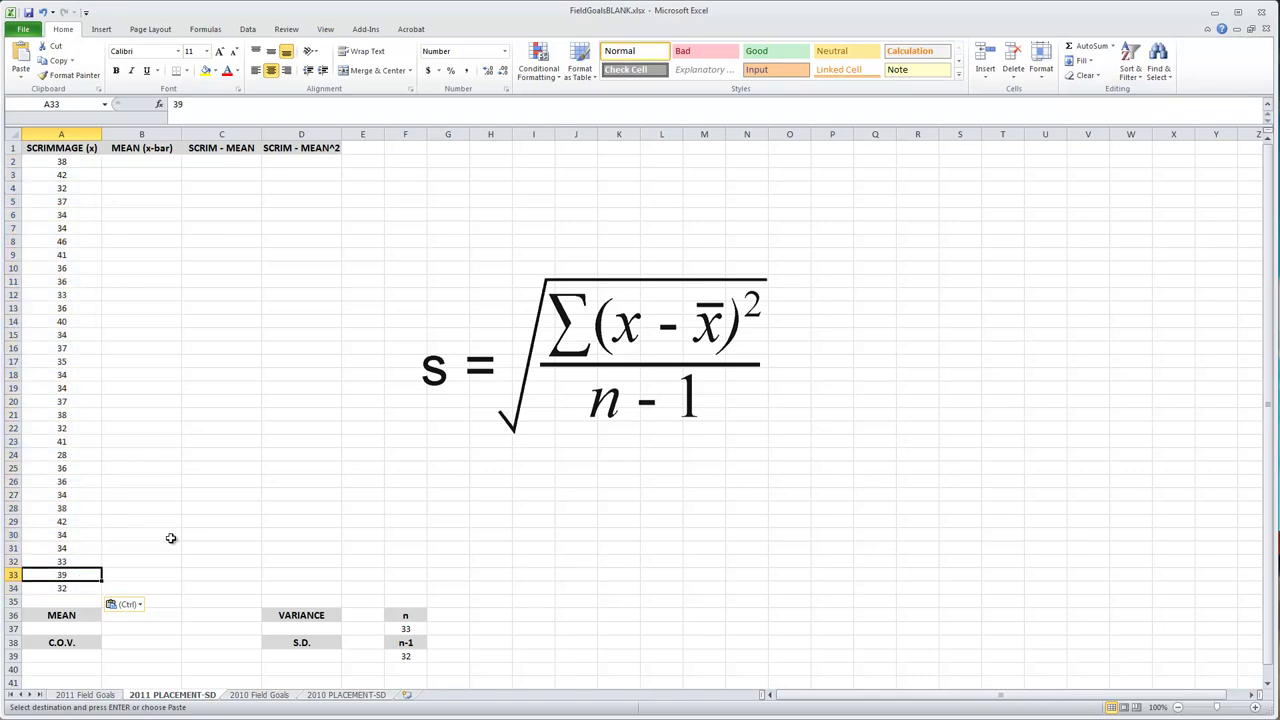
# Copy SCRIMMAGE cells N3:N37 from the 2010 Field Goals sheet and paste them as values only from A2 on the 2010 PLACEMENT-SD sheet
pyautogui.click(260, 695)
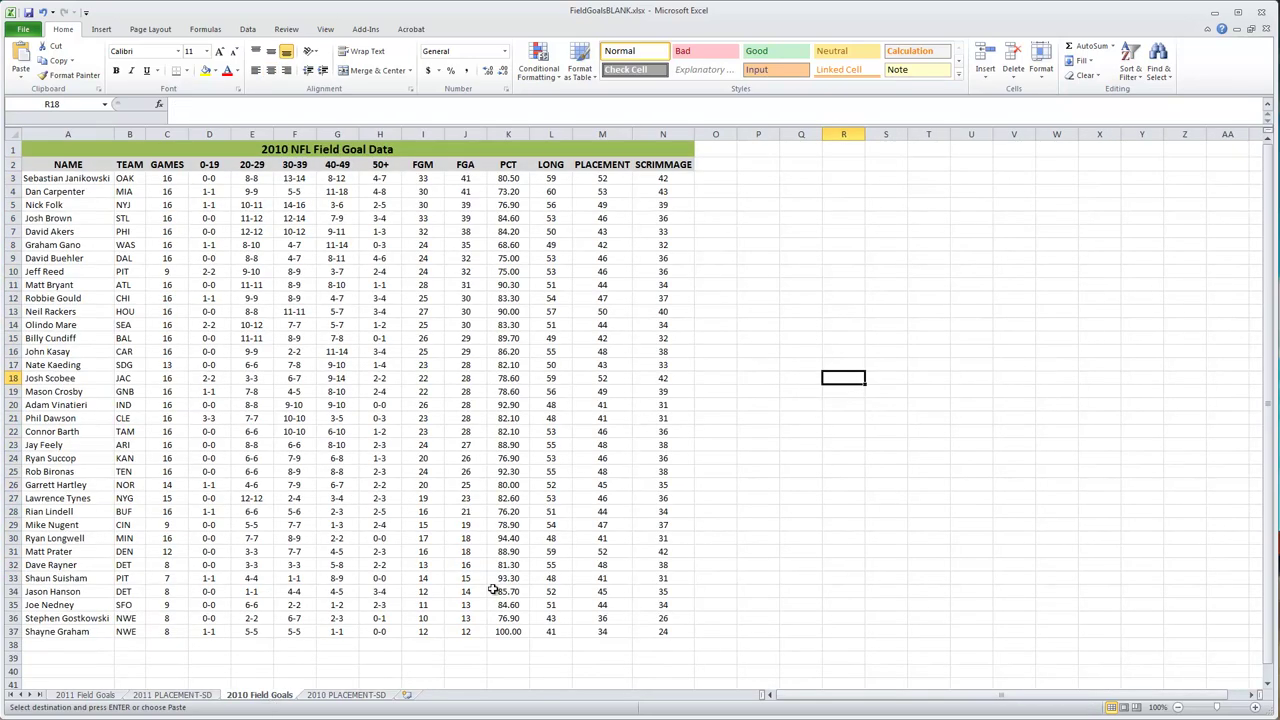
pyautogui.moveTo(663, 176); pyautogui.dragTo(663, 628)
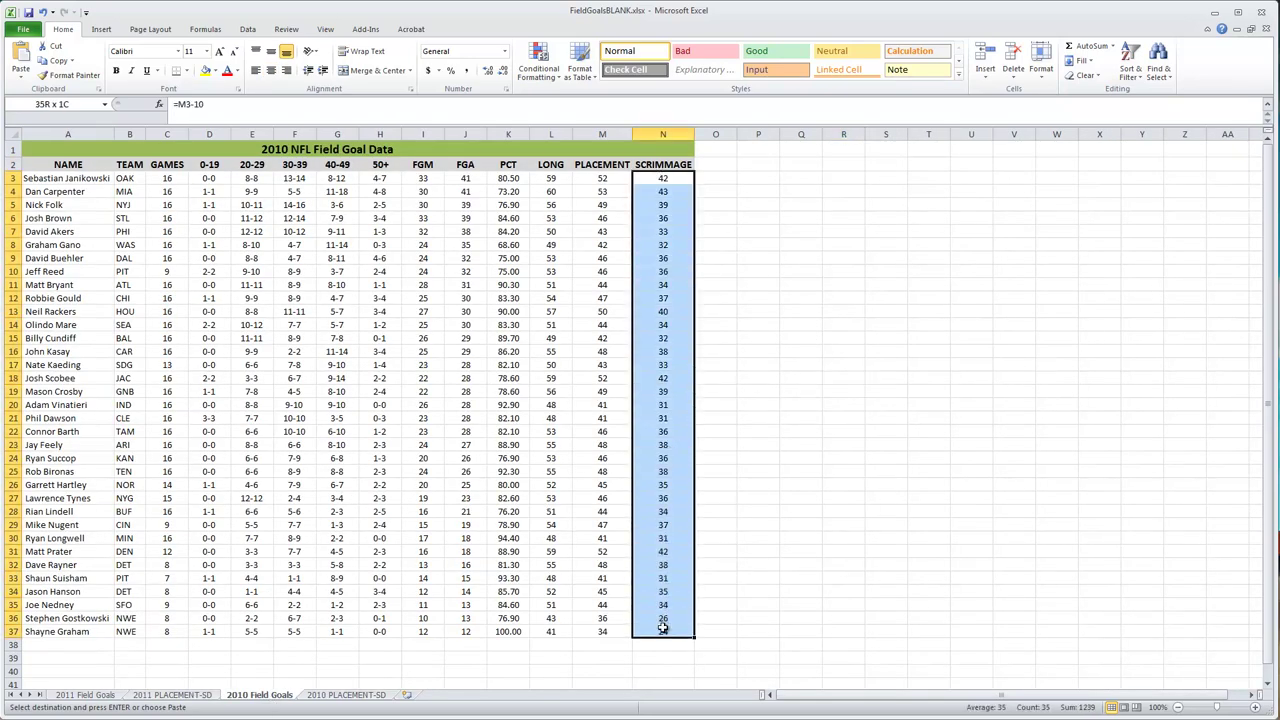
pyautogui.rightClick(650, 428)
pyautogui.click(565, 455)
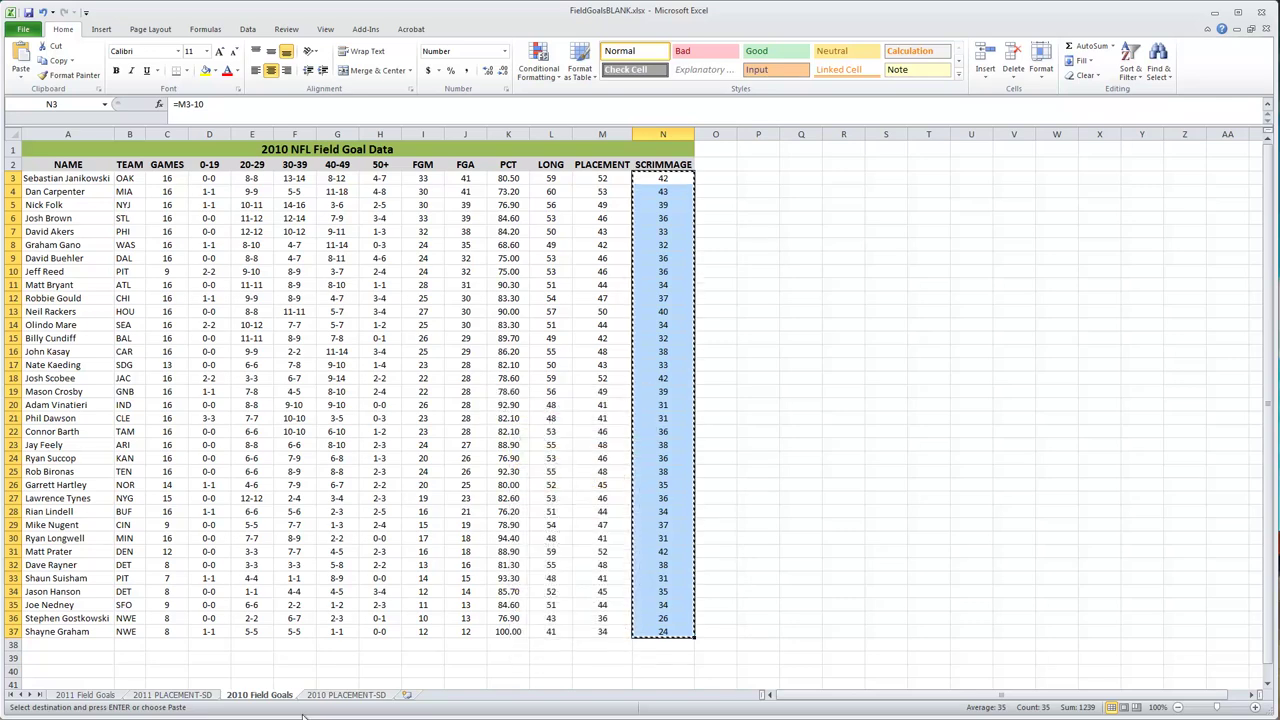
pyautogui.click(343, 695)
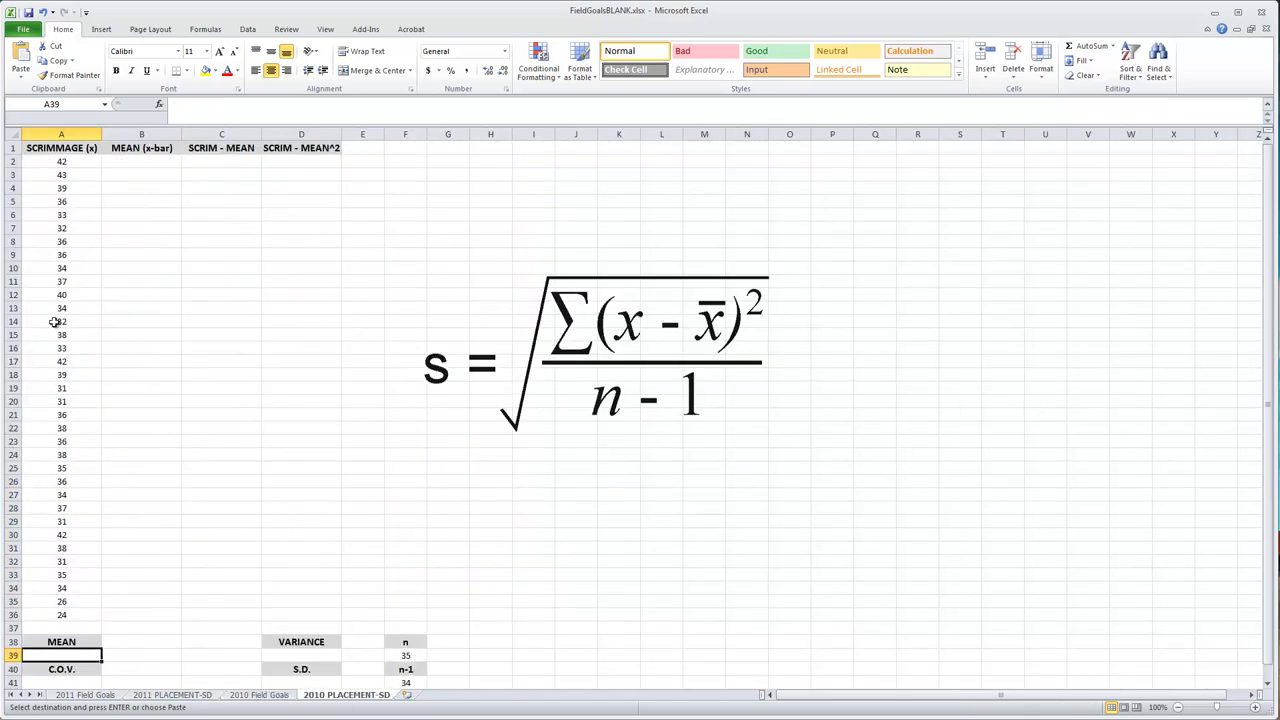
pyautogui.click(56, 162)
pyautogui.rightClick(56, 162)
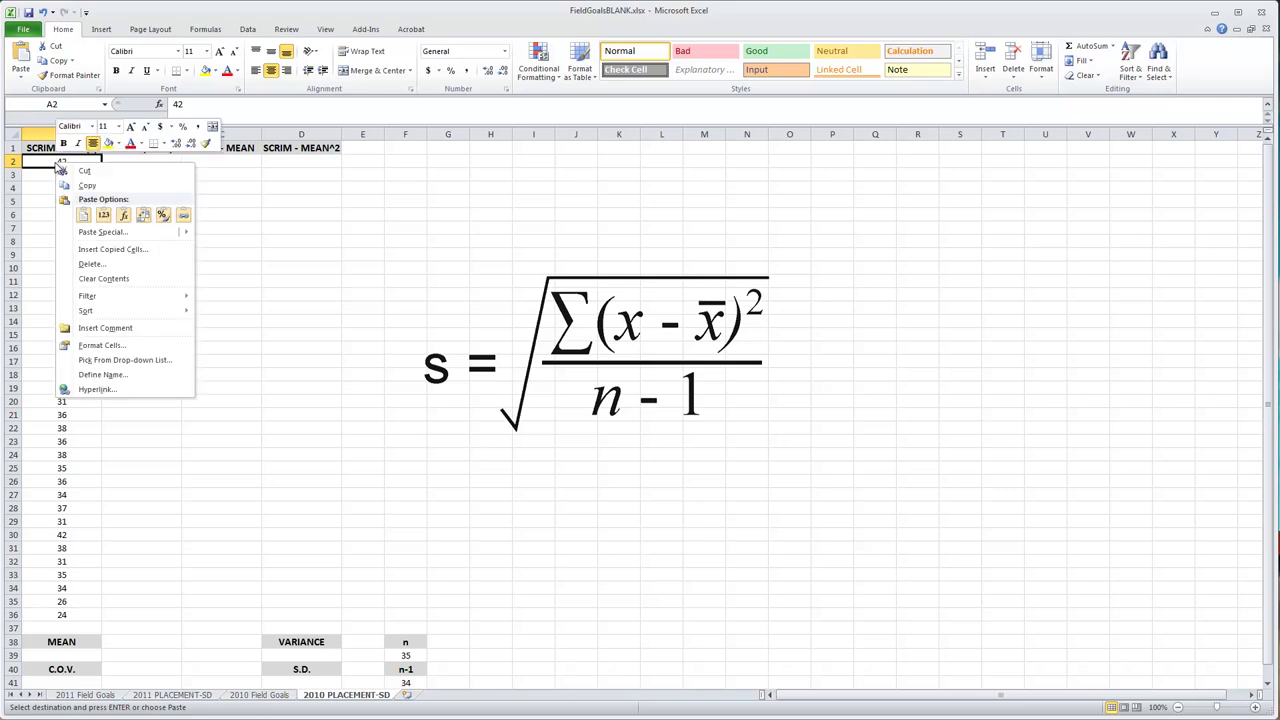
pyautogui.click(104, 215)
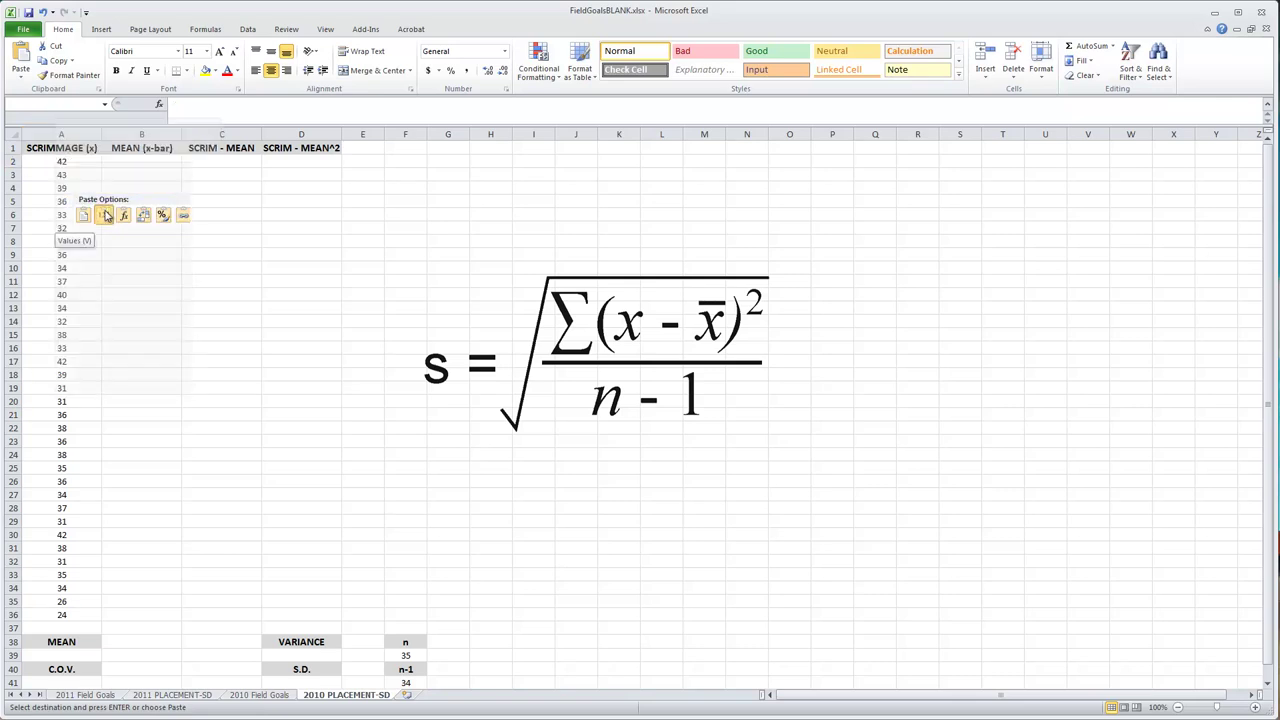
pyautogui.click(248, 494)
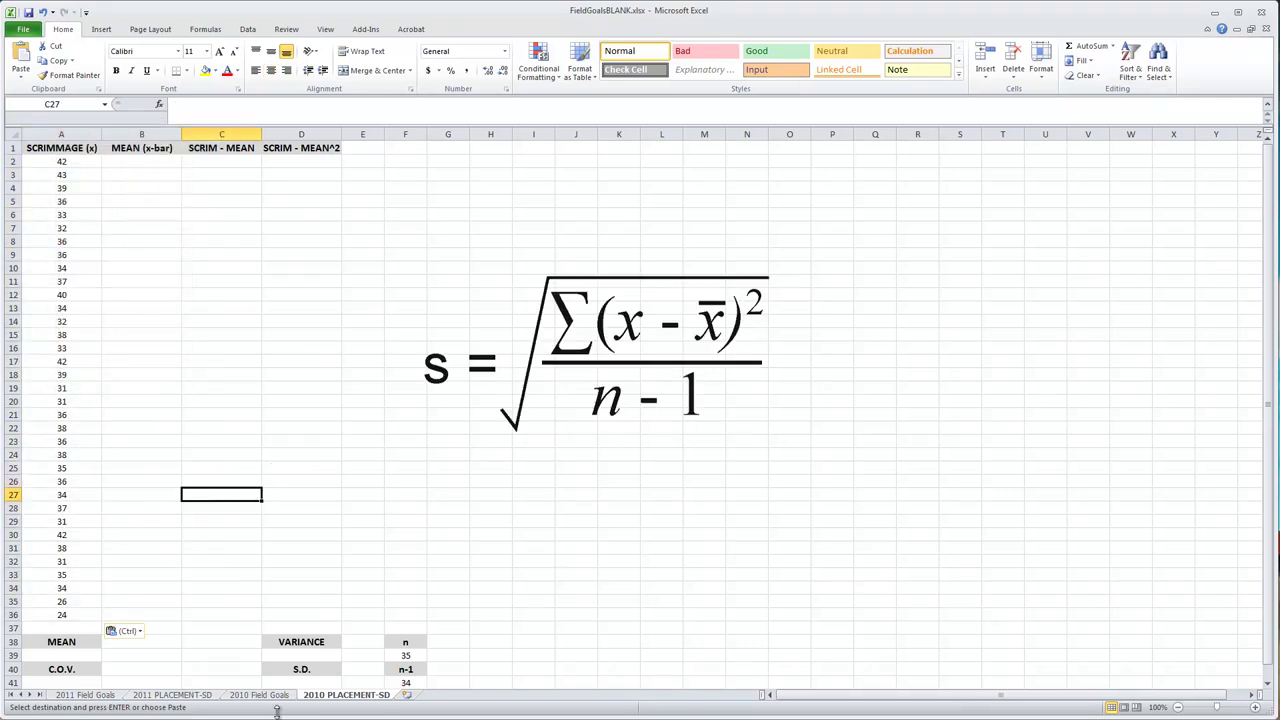
# Calculate the MEAN of the 2011 scrimmage values in A37 of the 2011 PLACEMENT-SD sheet with =AVERAGE(A2:A34)
pyautogui.click(180, 696)
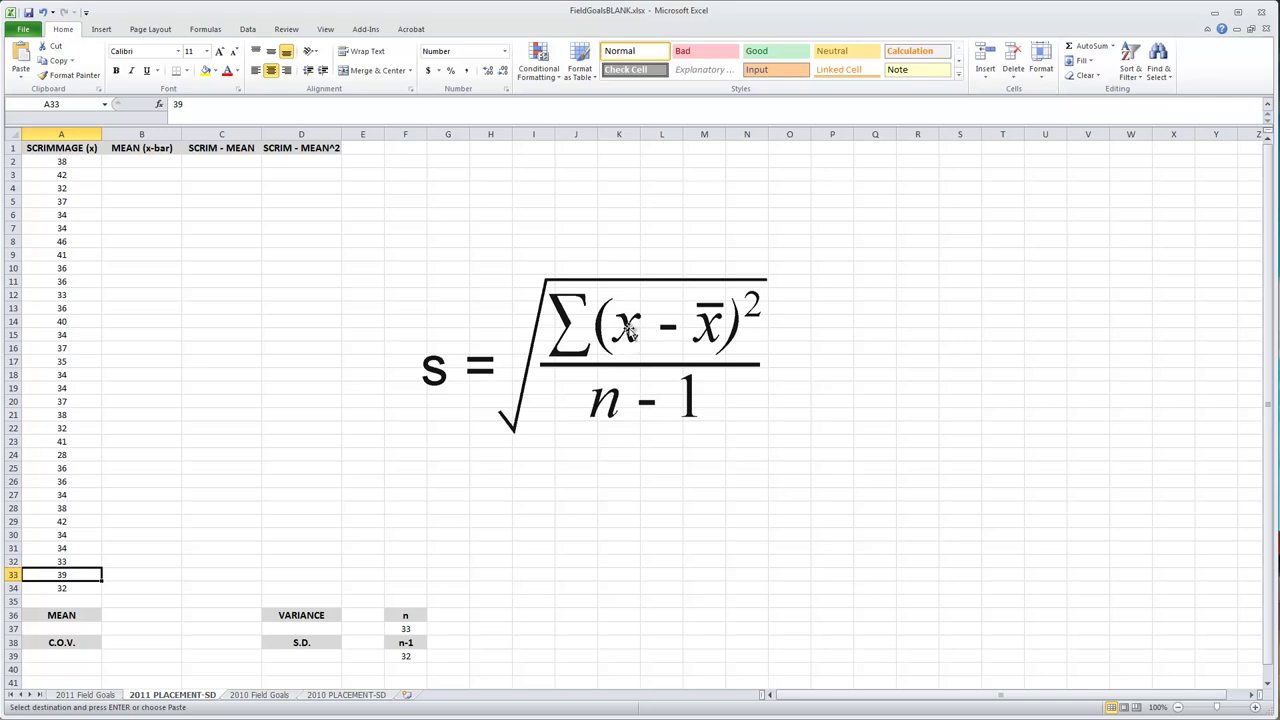
pyautogui.click(70, 160)
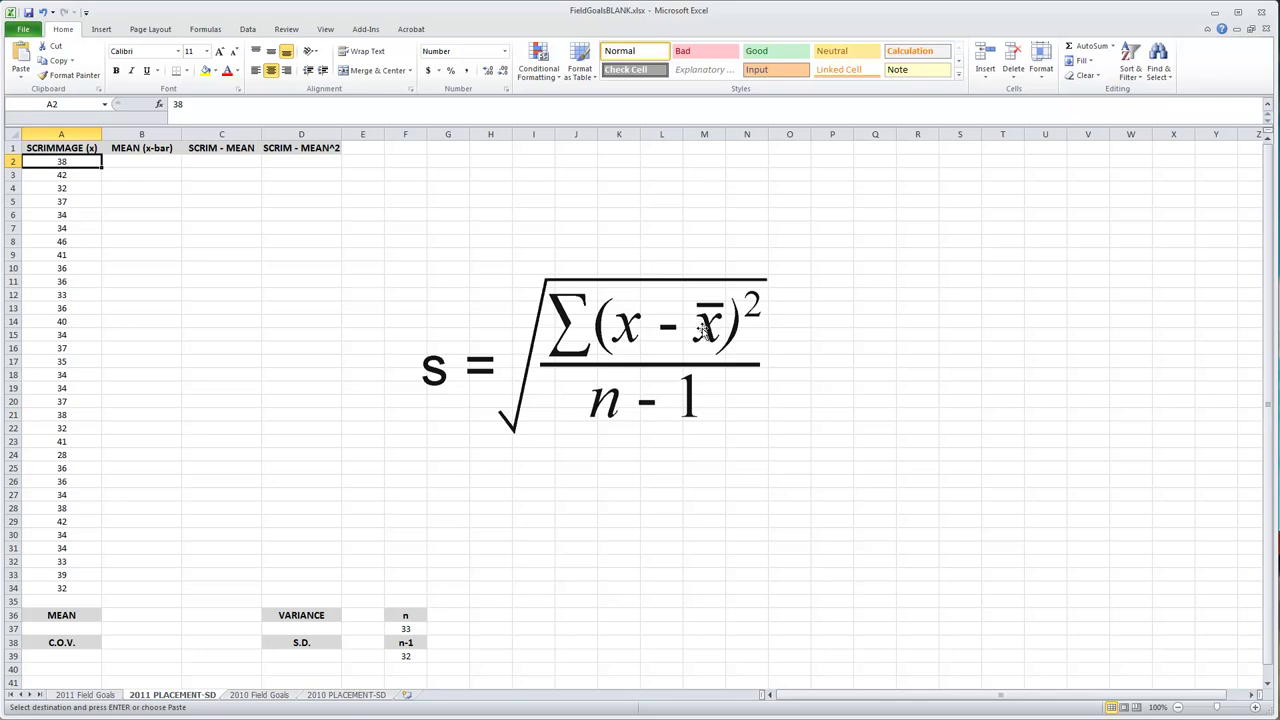
pyautogui.click(65, 630)
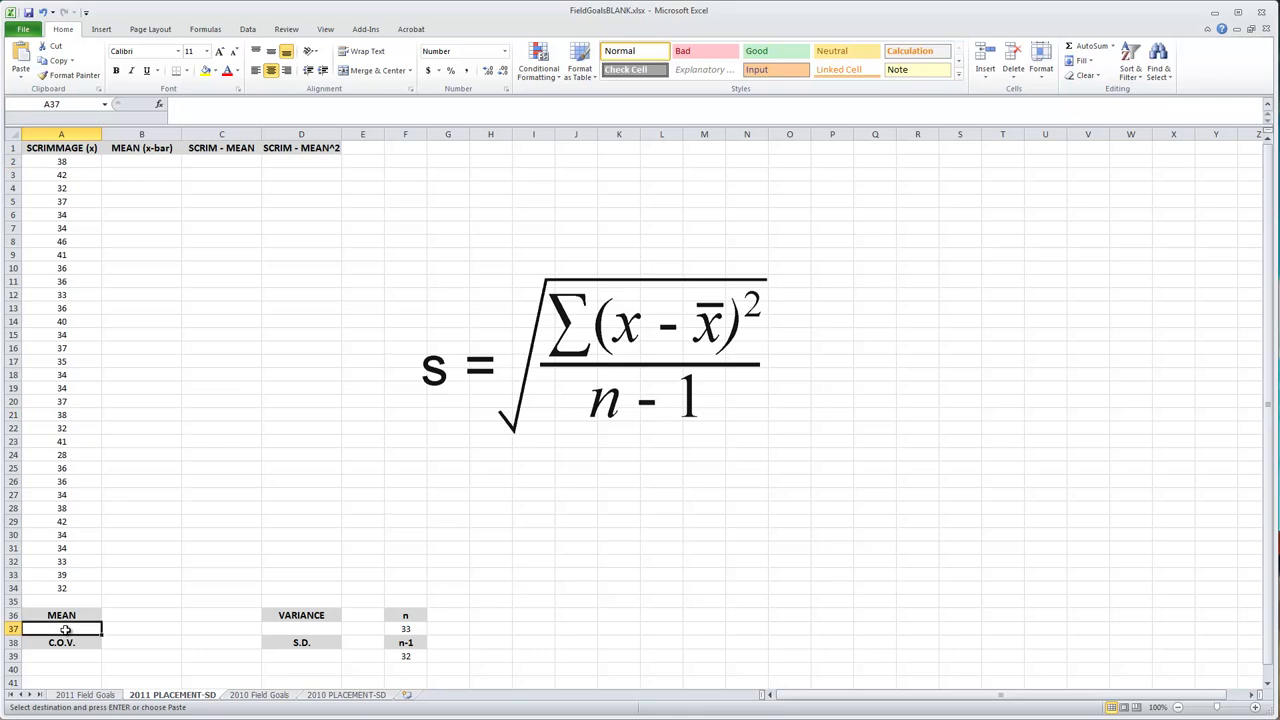
pyautogui.write('=')
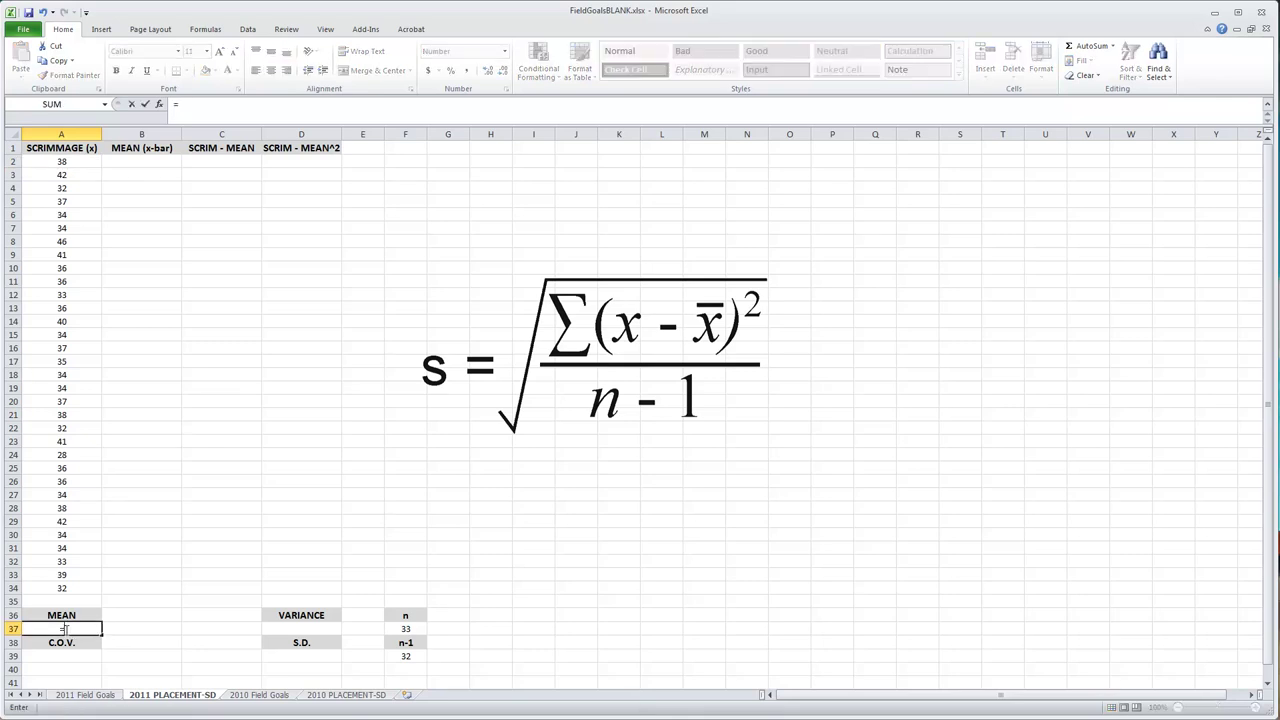
pyautogui.write('average(')
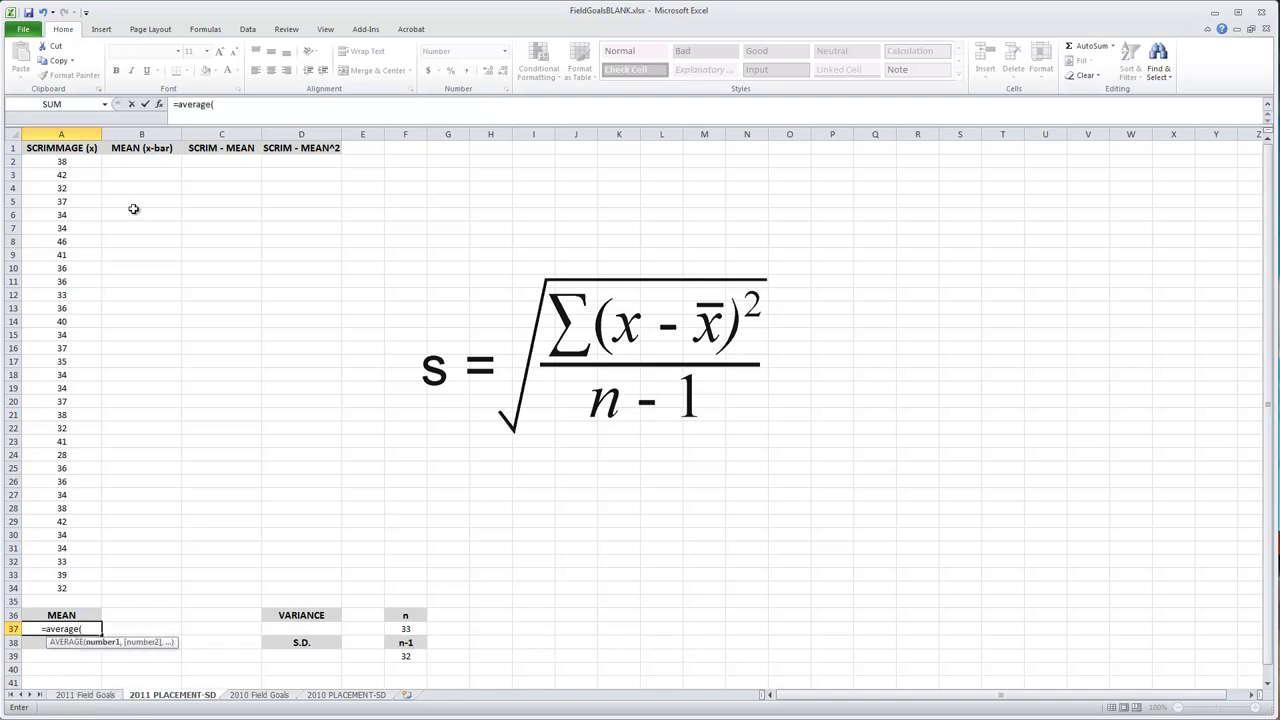
pyautogui.click(63, 162)
pyautogui.moveTo(63, 162); pyautogui.dragTo(77, 588)
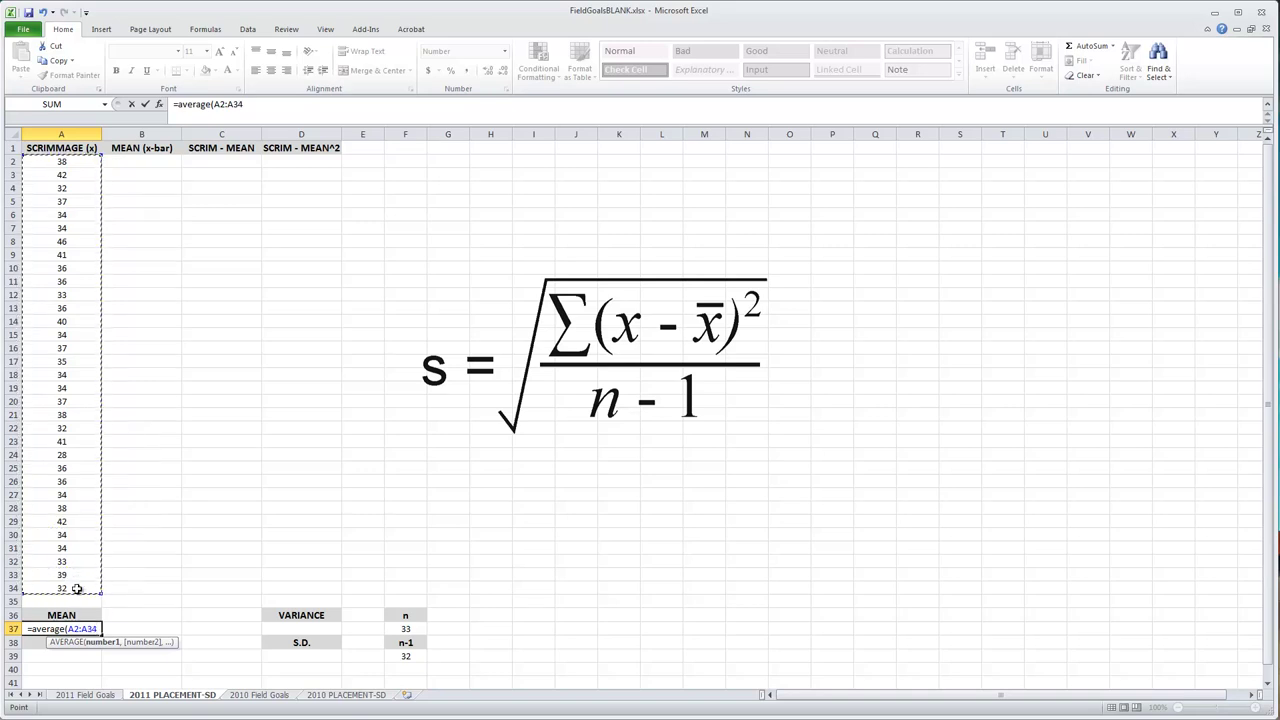
pyautogui.write(')')
pyautogui.press('Return')
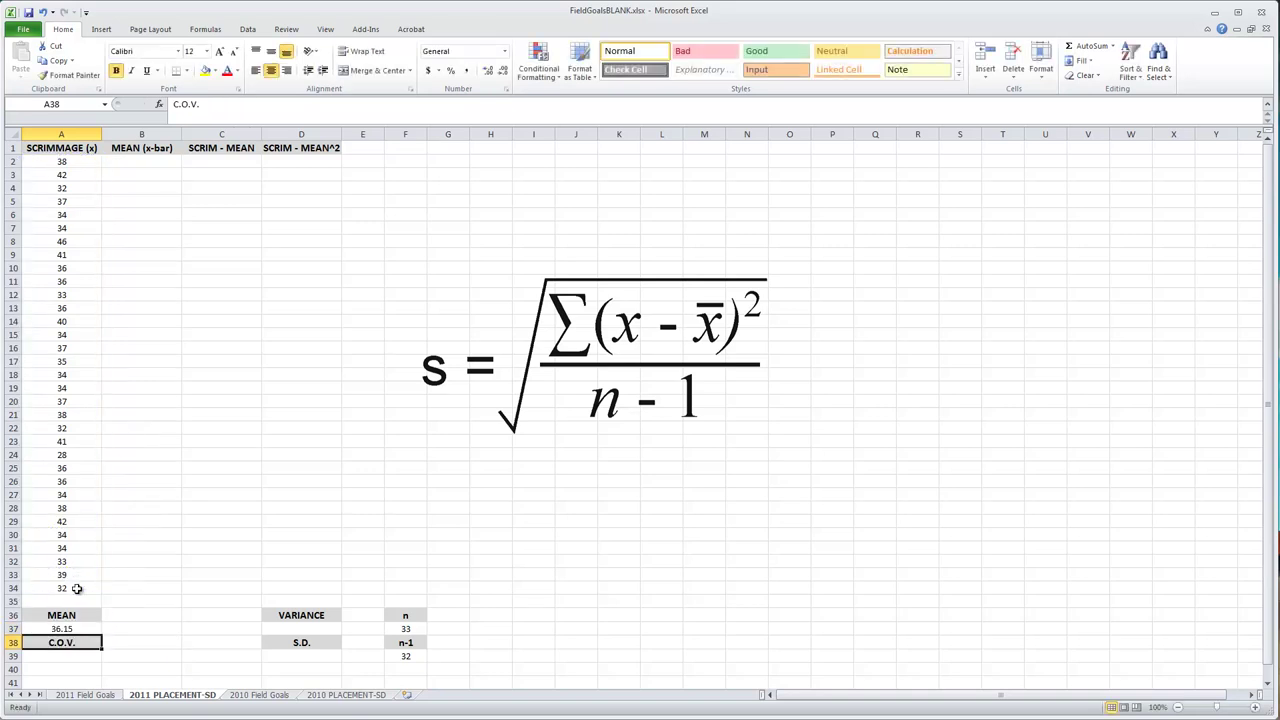
pyautogui.click(62, 629)
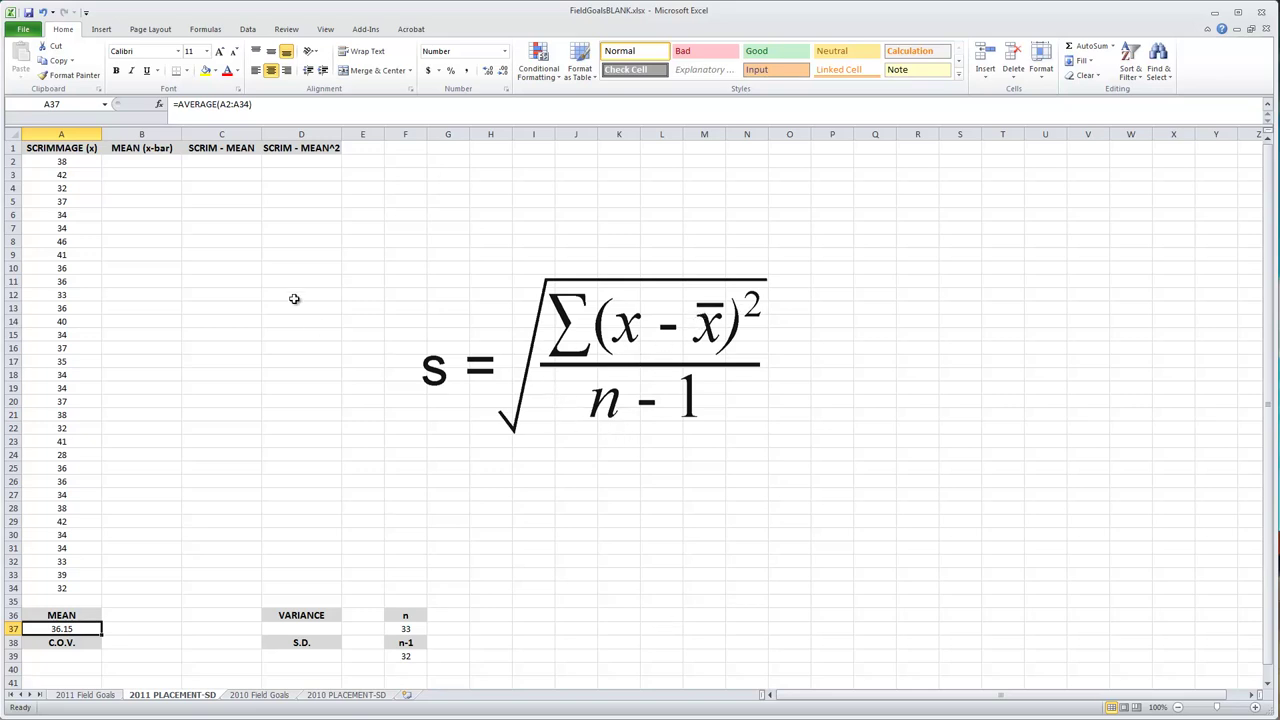
# Reference the mean in B2 with the absolute formula =$A$37 and fill it down the MEAN (x-bar) column through B34
pyautogui.click(132, 163)
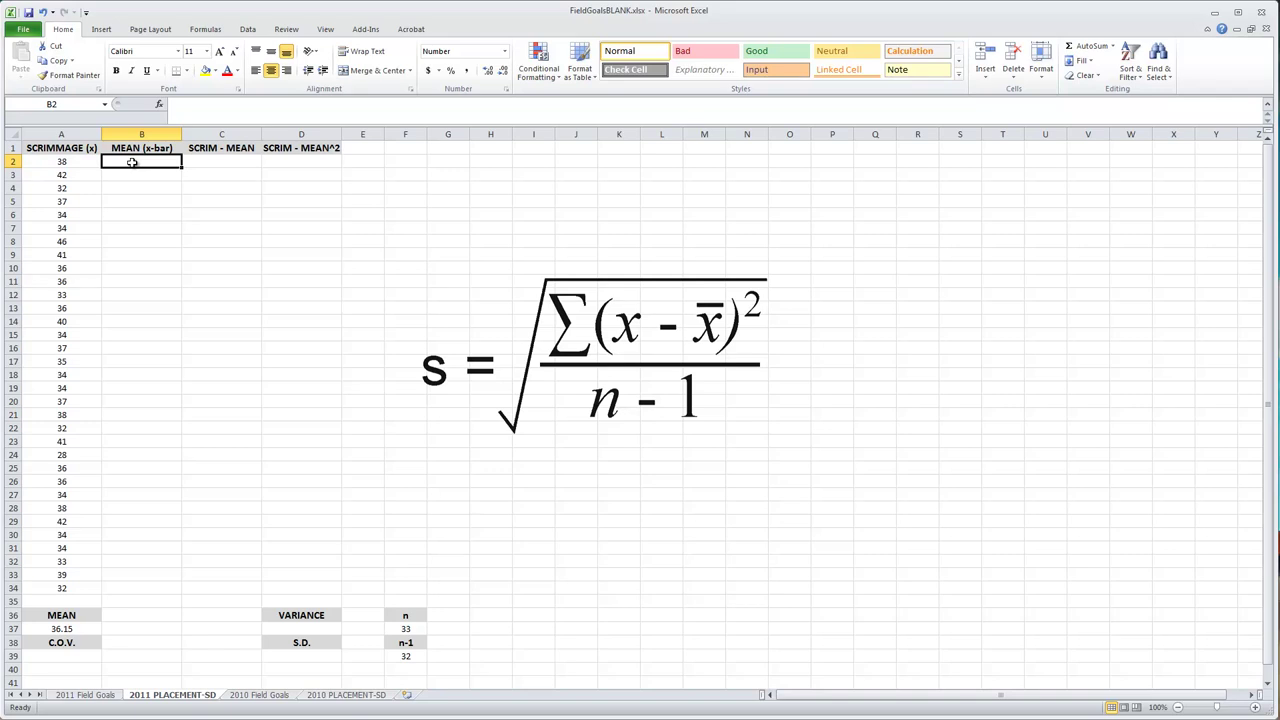
pyautogui.write('=')
pyautogui.click(73, 629)
pyautogui.press('F4')
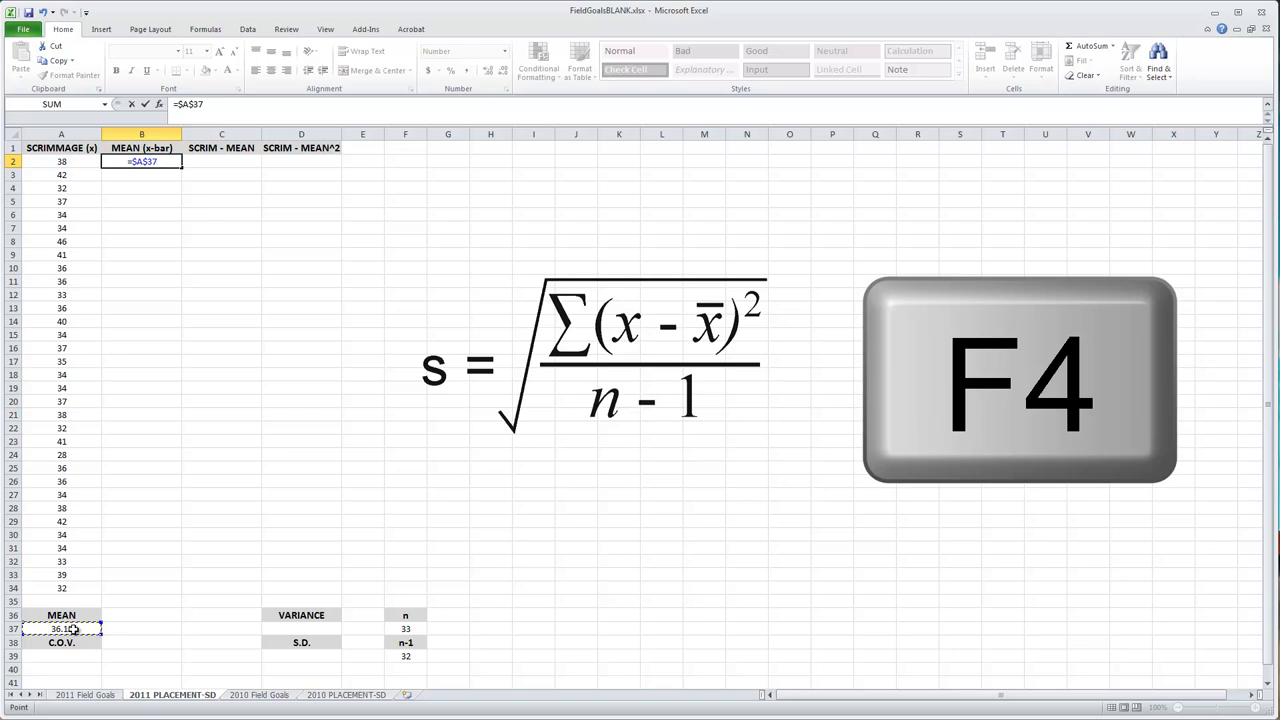
pyautogui.press('Return')
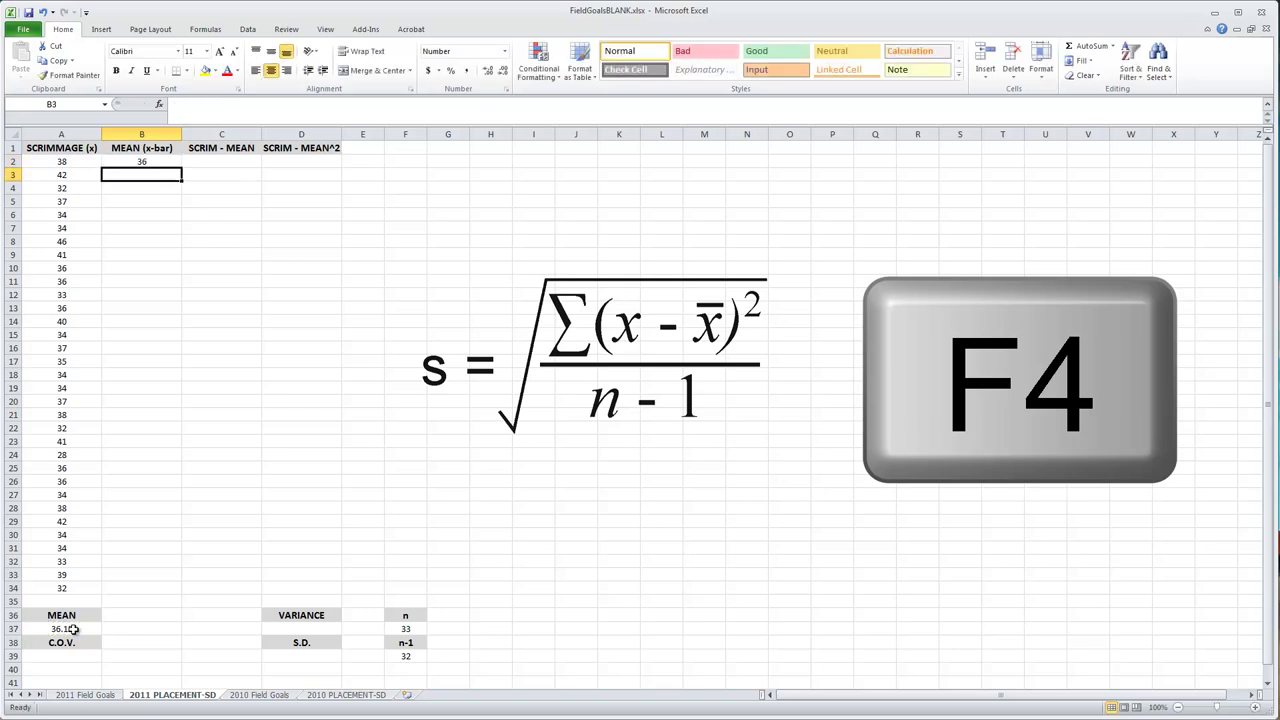
pyautogui.click(142, 161)
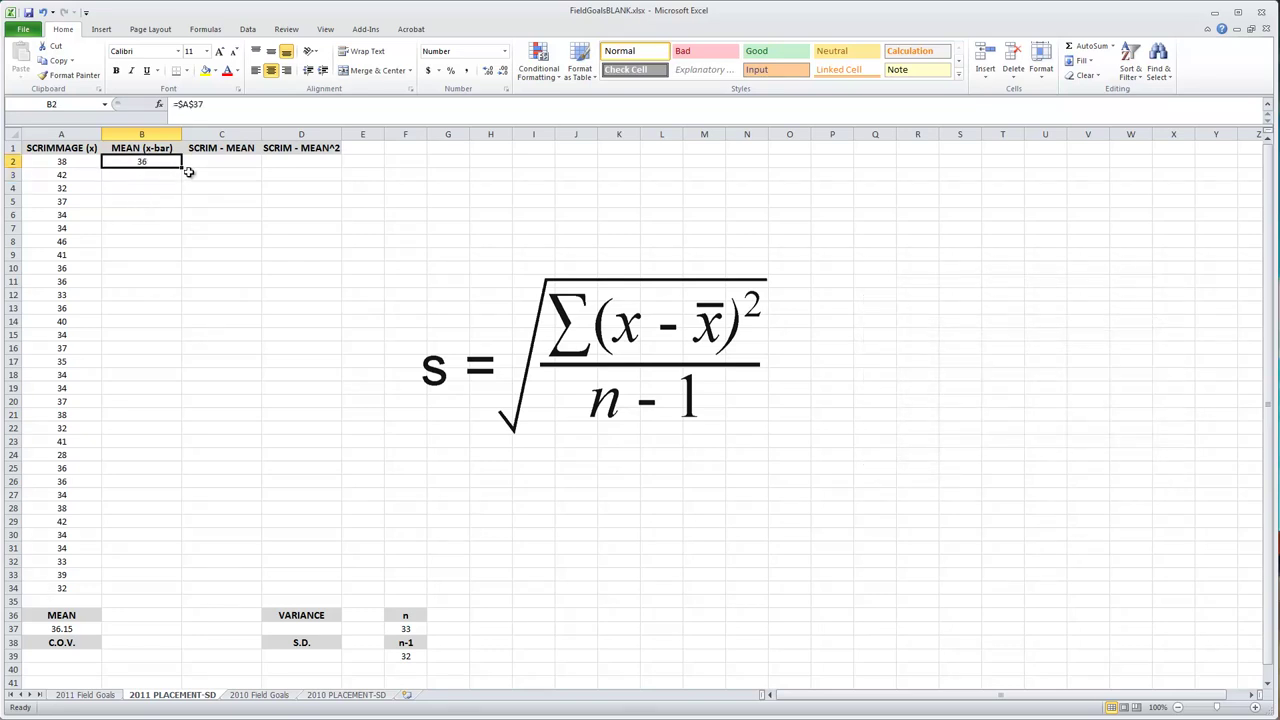
pyautogui.moveTo(182, 167); pyautogui.dragTo(192, 592)
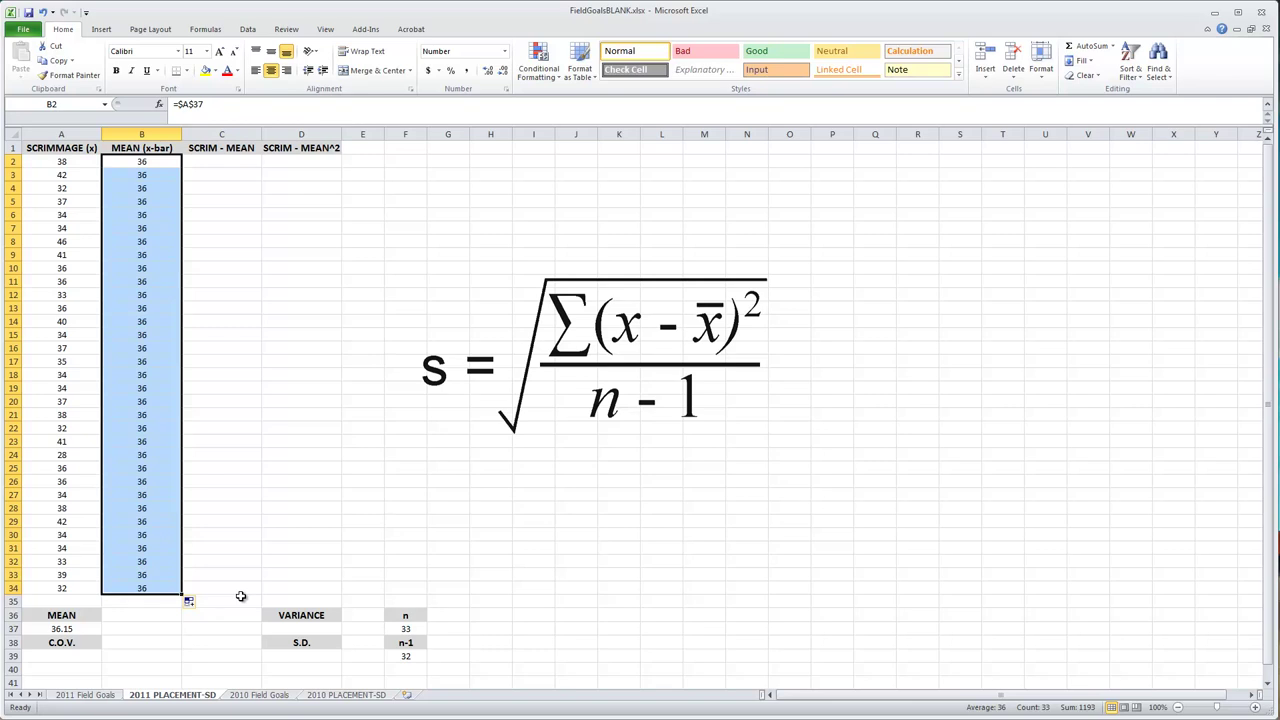
pyautogui.click(655, 480)
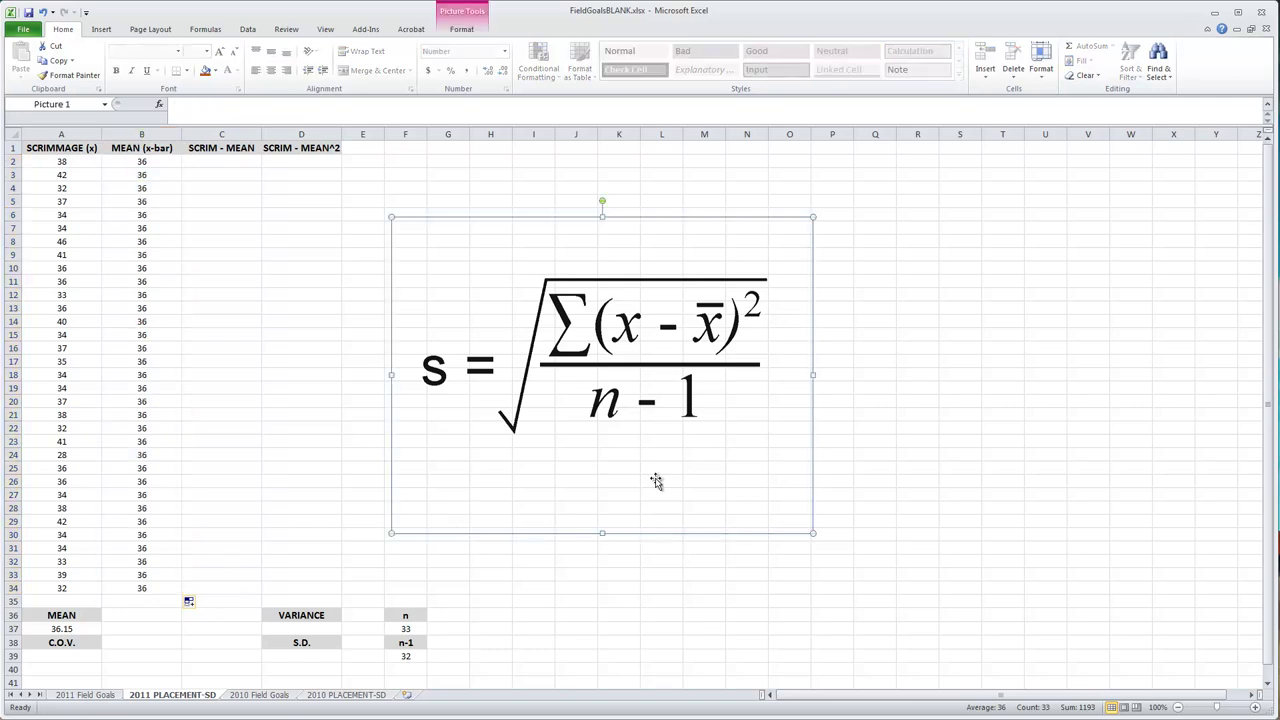
pyautogui.click(893, 323)
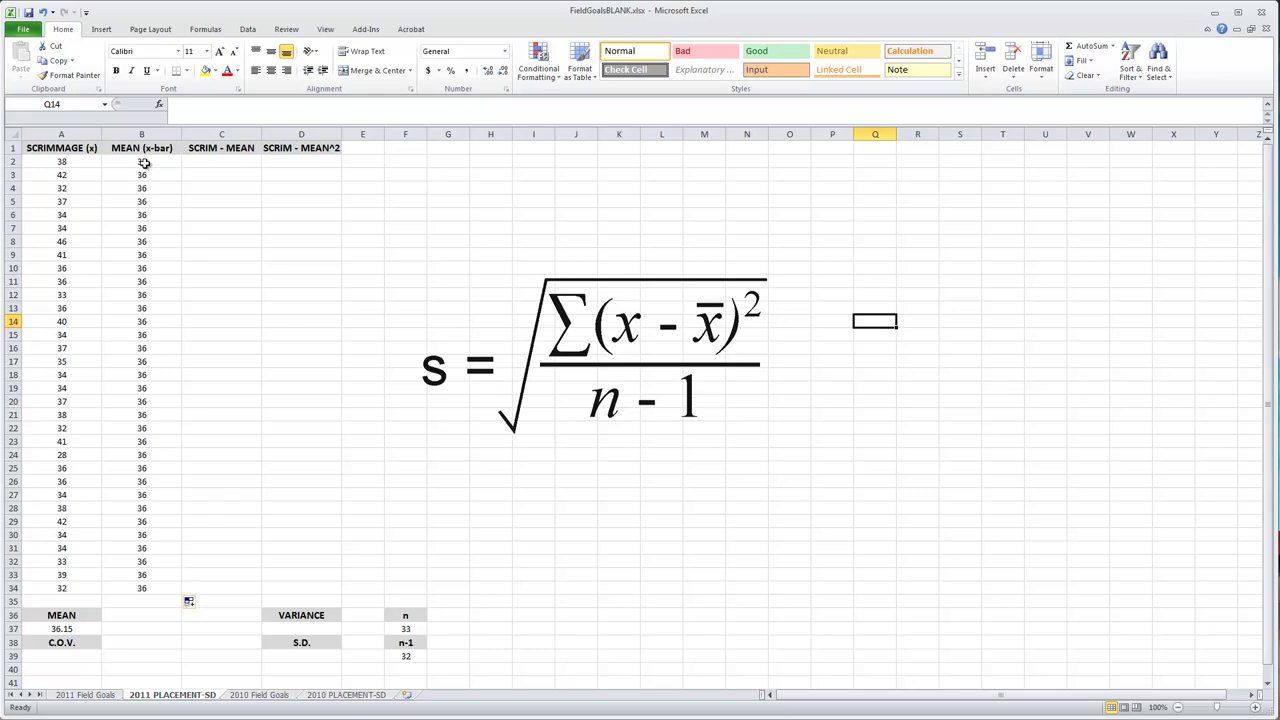
# Calculate the first SCRIM - MEAN difference in C2 with =A2-B2
pyautogui.click(219, 165)
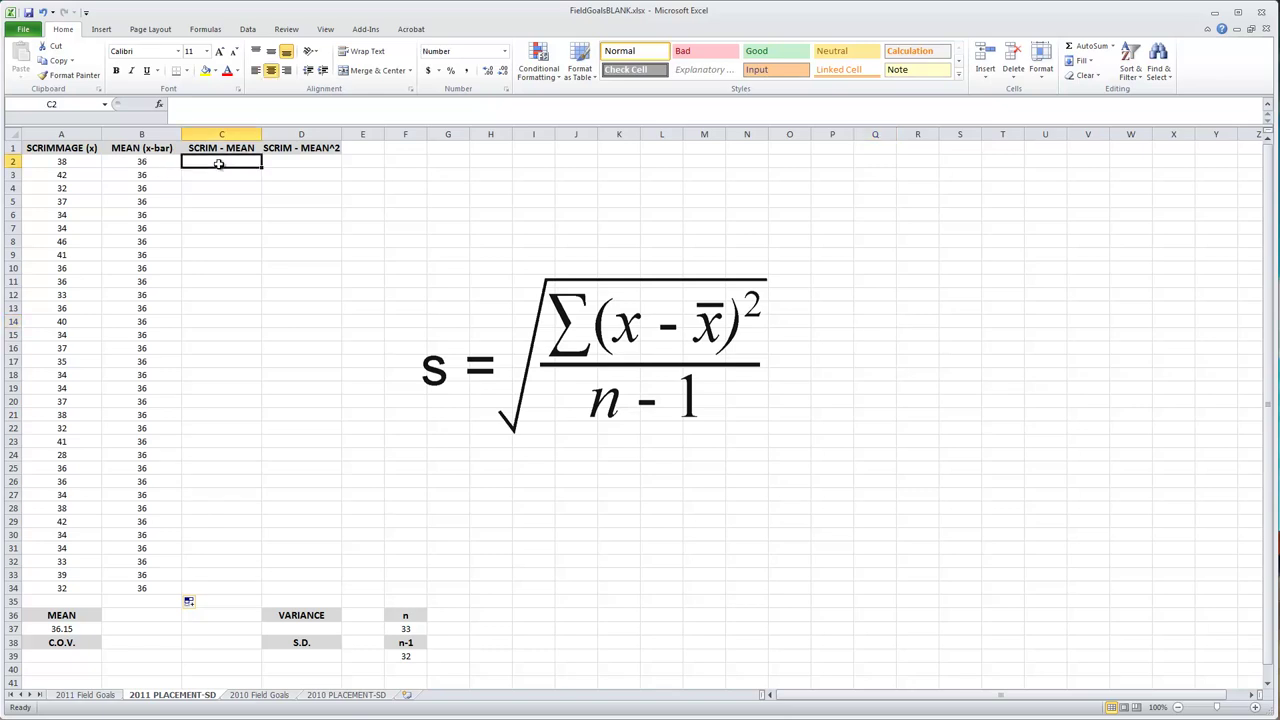
pyautogui.write('=')
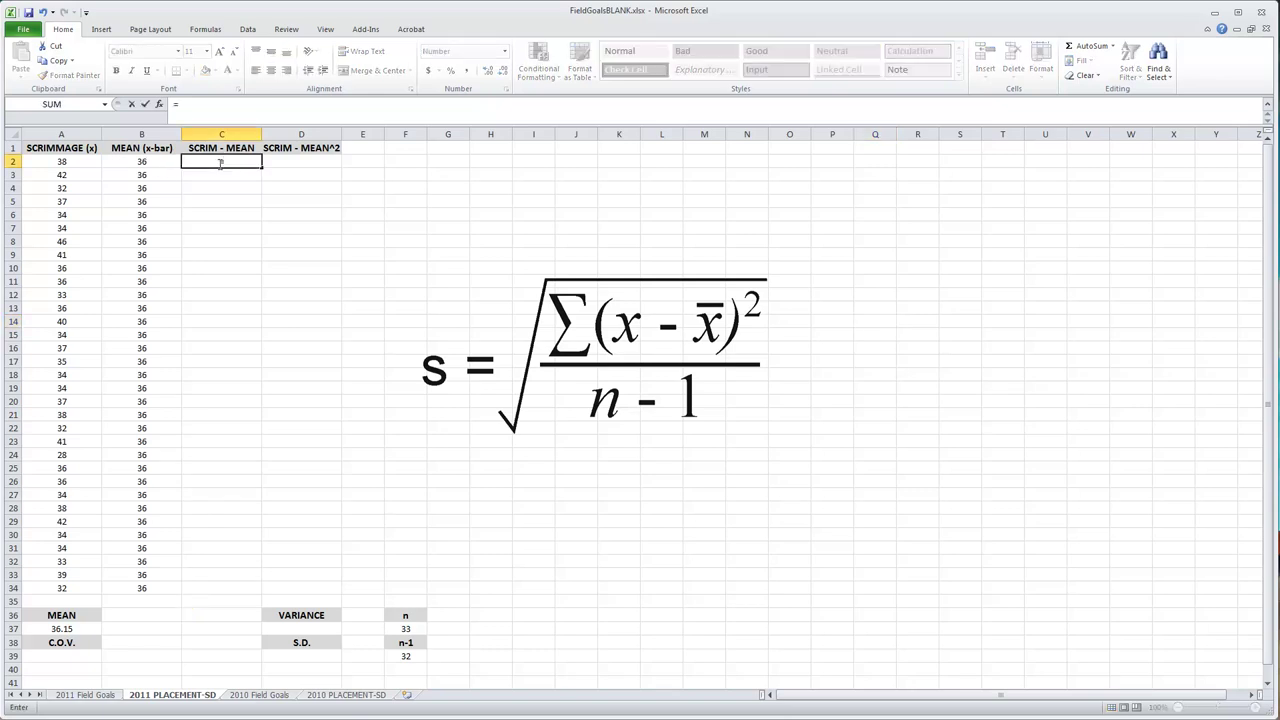
pyautogui.click(62, 162)
pyautogui.write('-')
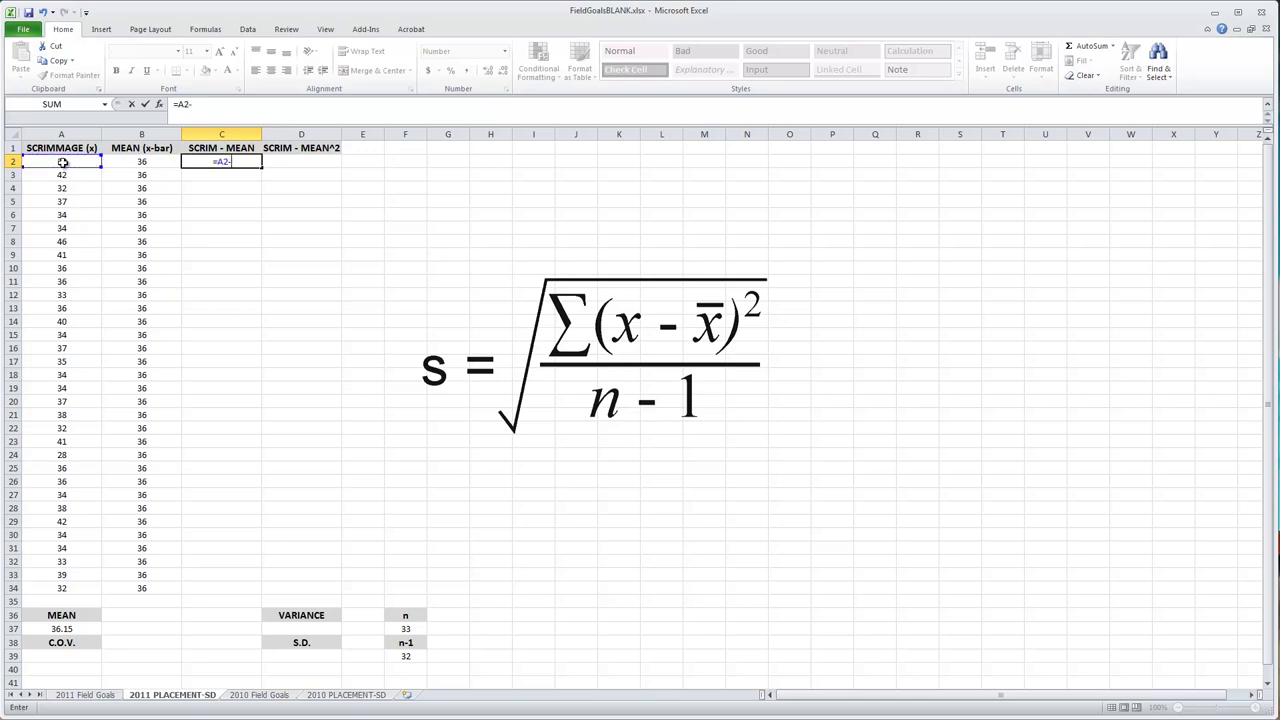
pyautogui.click(142, 162)
pyautogui.press('Return')
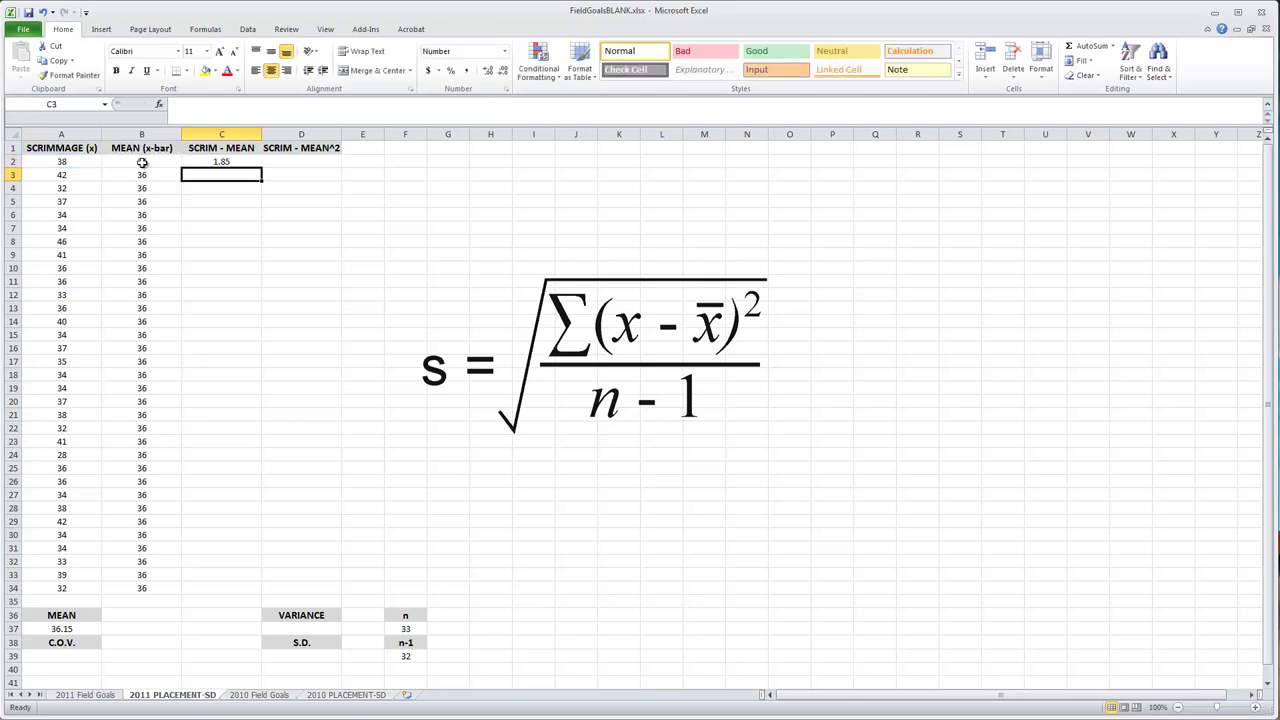
# Increase the MEAN (x-bar) values in B2:B34 to two decimal places
pyautogui.moveTo(142, 162); pyautogui.dragTo(134, 590)
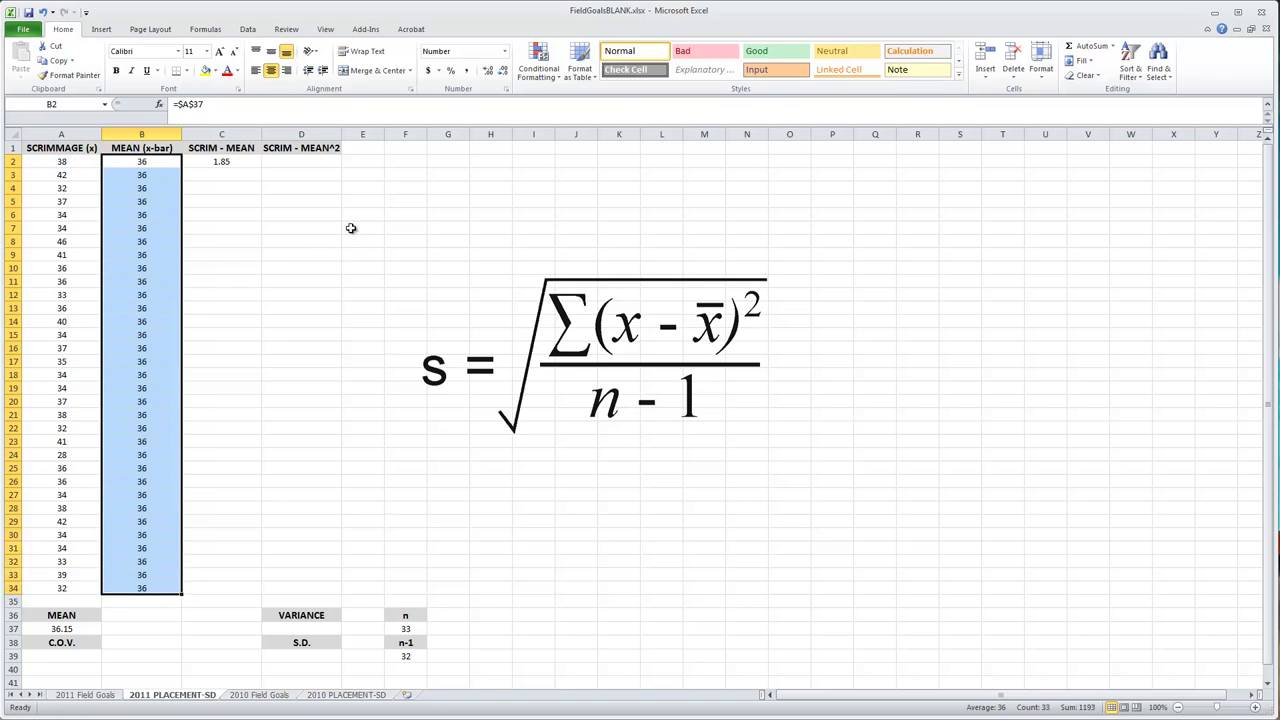
pyautogui.click(488, 72)
pyautogui.click(488, 72)
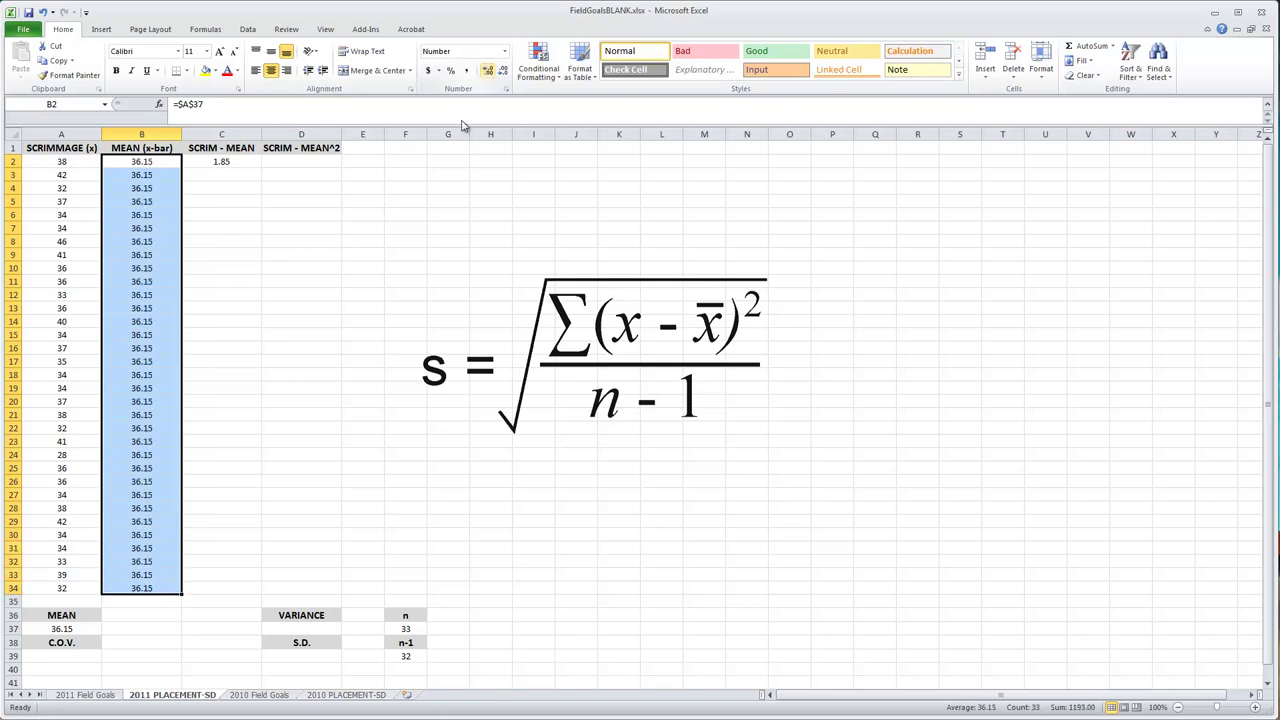
# Fill the difference formula in C2 down the SCRIM - MEAN column through C34
pyautogui.click(218, 258)
pyautogui.click(229, 163)
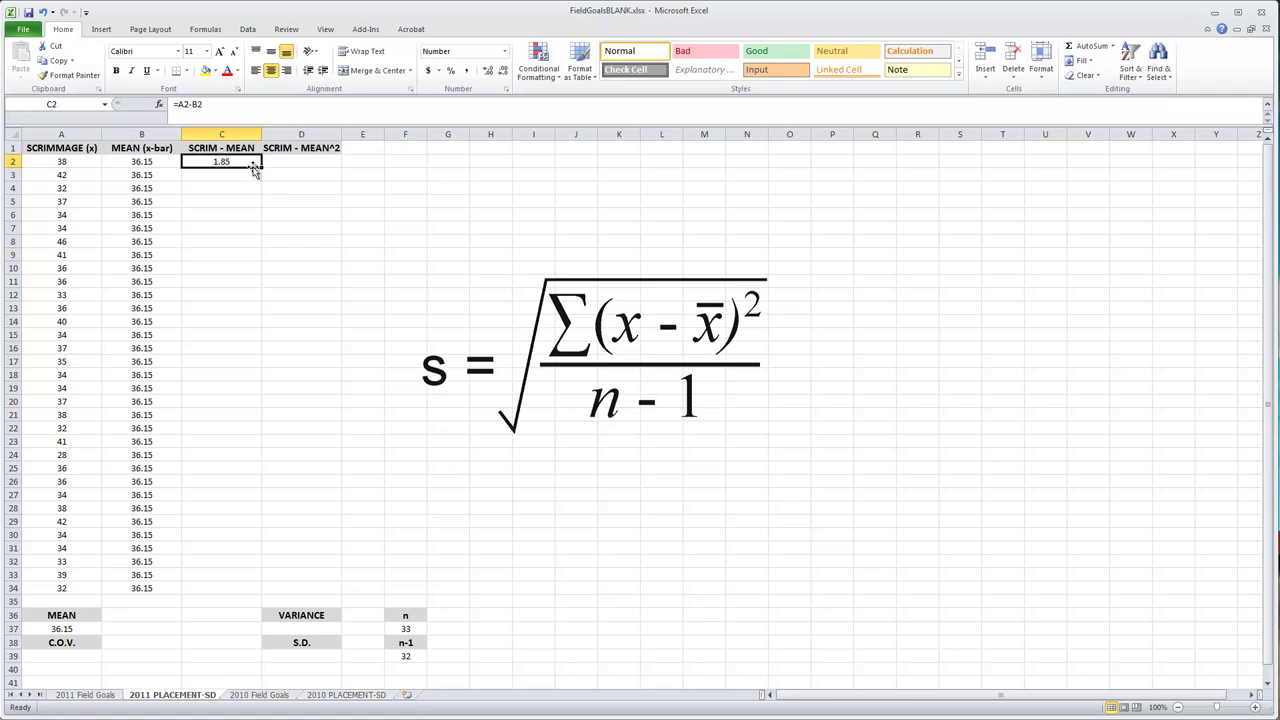
pyautogui.moveTo(260, 167); pyautogui.dragTo(251, 590)
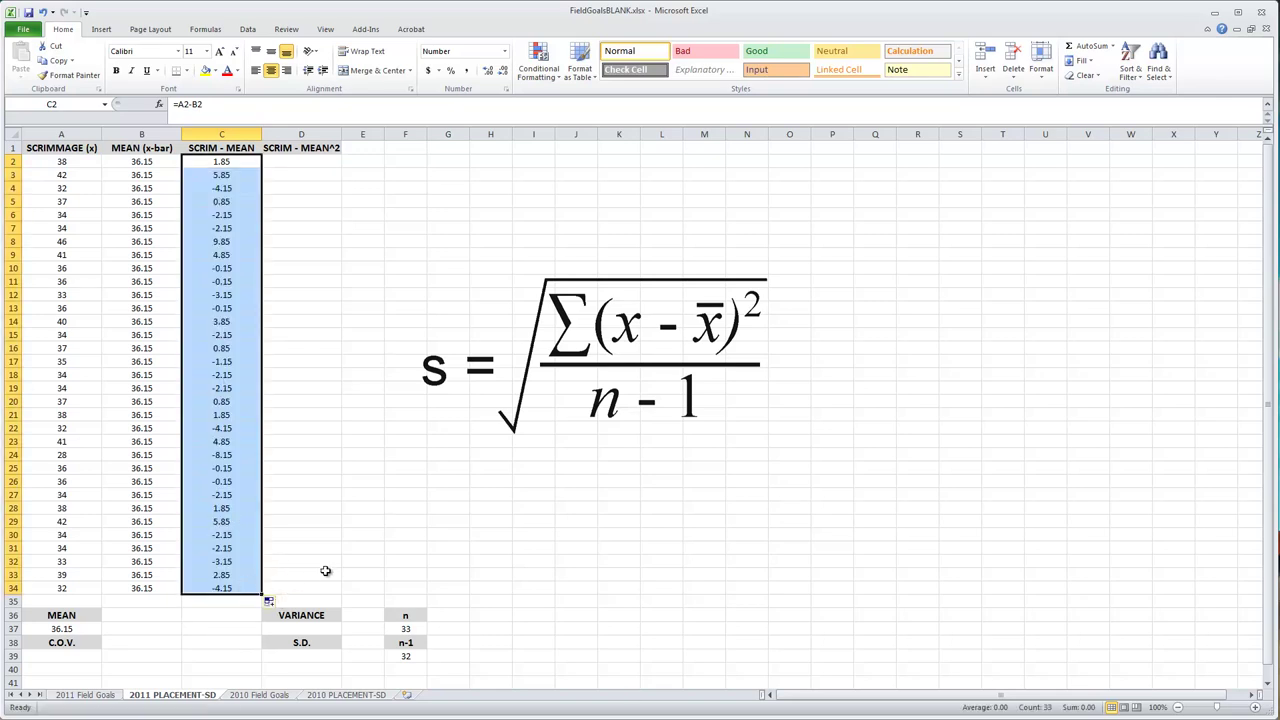
pyautogui.click(710, 574)
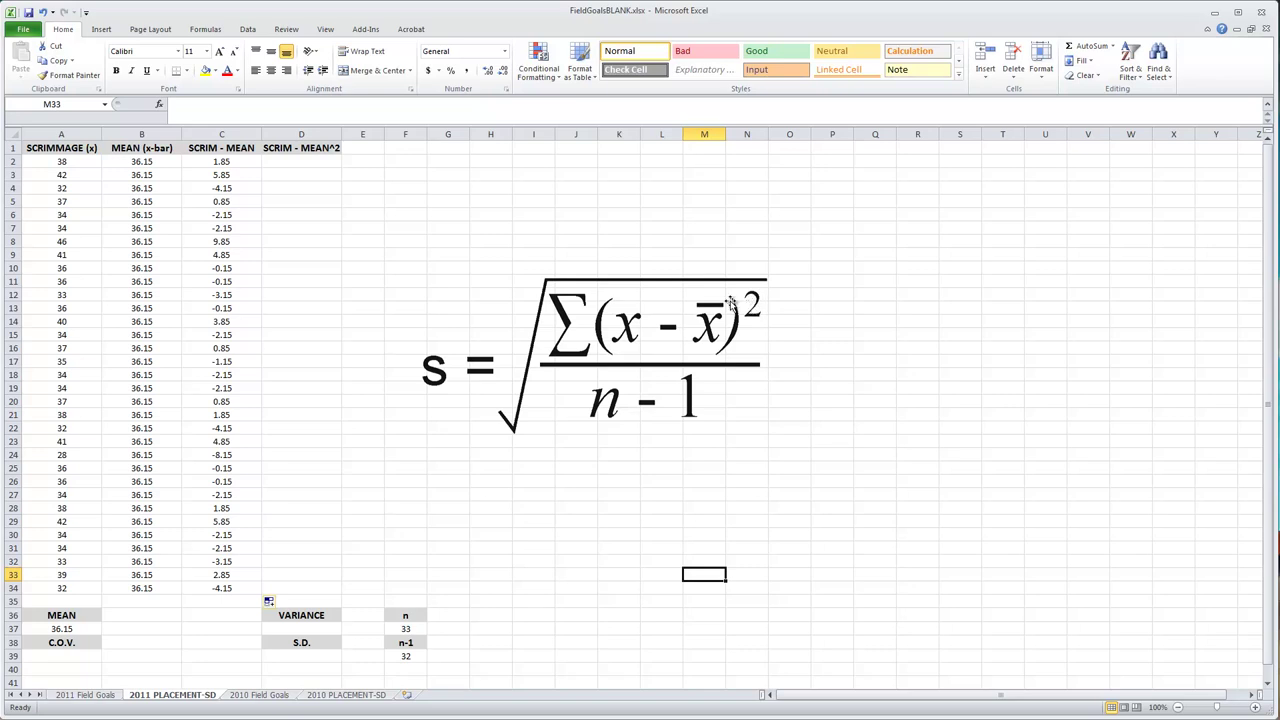
# Square the deviation in D2 with =C2^2 and fill it down the SCRIM - MEAN^2 column through D34
pyautogui.click(305, 162)
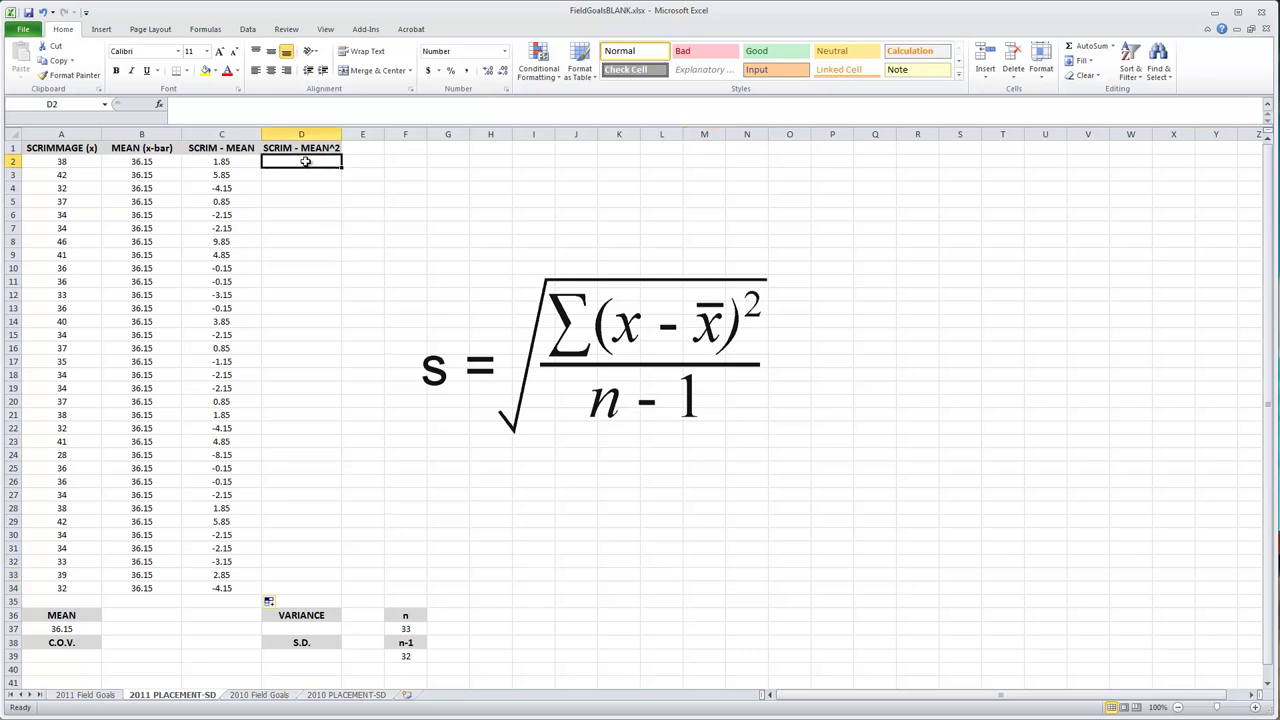
pyautogui.write('=')
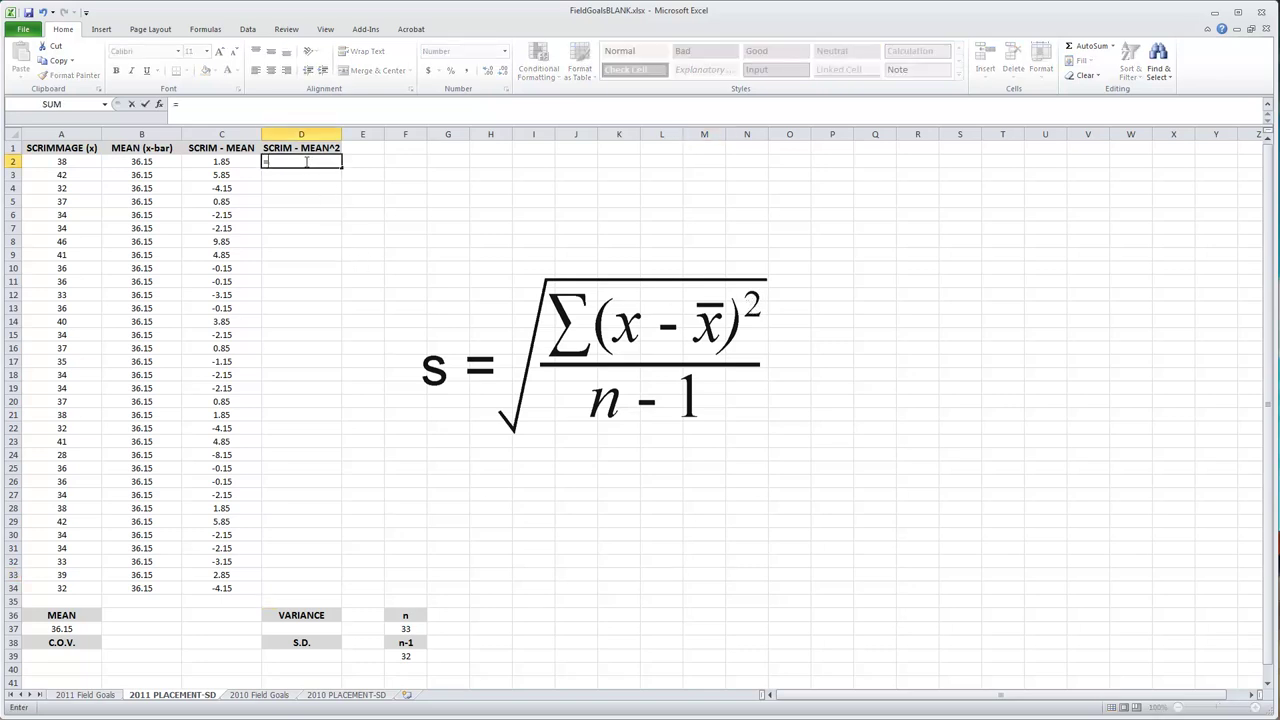
pyautogui.click(226, 162)
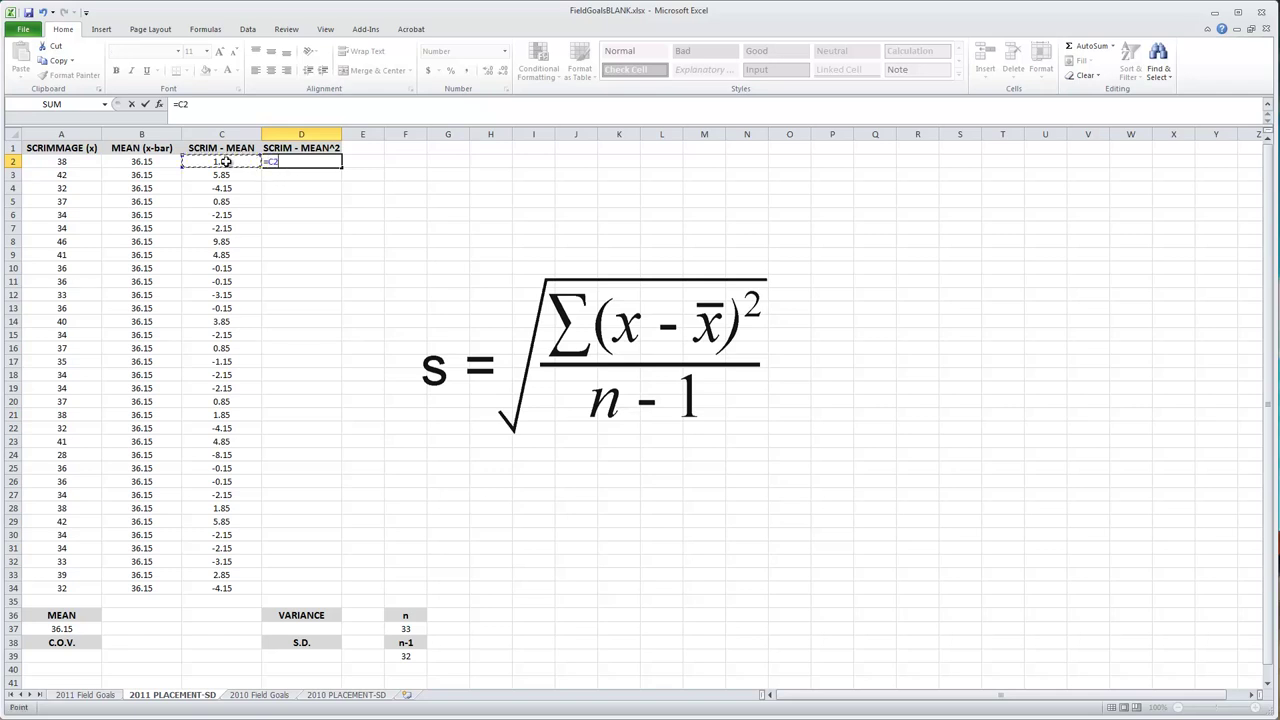
pyautogui.write('^2')
pyautogui.press('Return')
pyautogui.click(285, 163)
pyautogui.moveTo(342, 168); pyautogui.dragTo(323, 596)
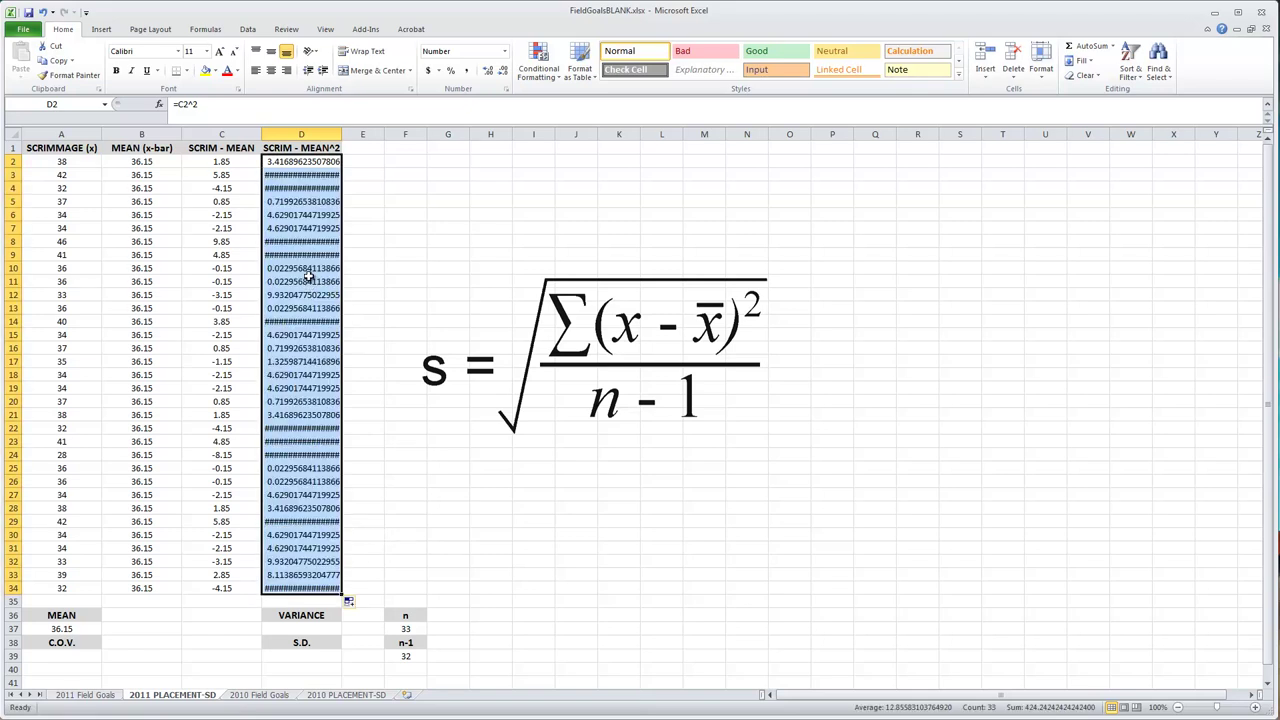
# Reduce the squared deviations in D2:D34 to two decimal places and center them
pyautogui.click(504, 76)
pyautogui.click(504, 76)
pyautogui.click(504, 76)
pyautogui.click(504, 76)
pyautogui.click(504, 76)
pyautogui.click(504, 76)
pyautogui.click(504, 76)
pyautogui.click(504, 76)
pyautogui.click(504, 76)
pyautogui.click(504, 76)
pyautogui.click(504, 76)
pyautogui.click(504, 76)
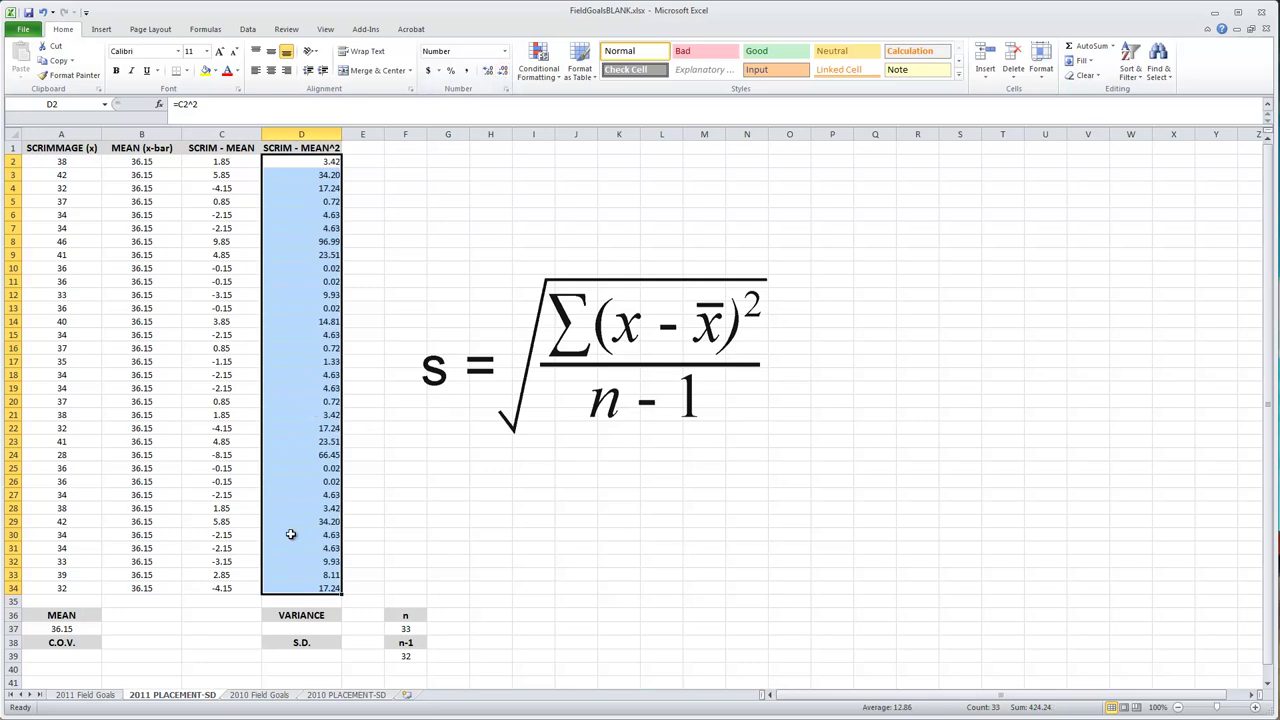
pyautogui.click(301, 589)
pyautogui.moveTo(319, 165); pyautogui.dragTo(303, 592)
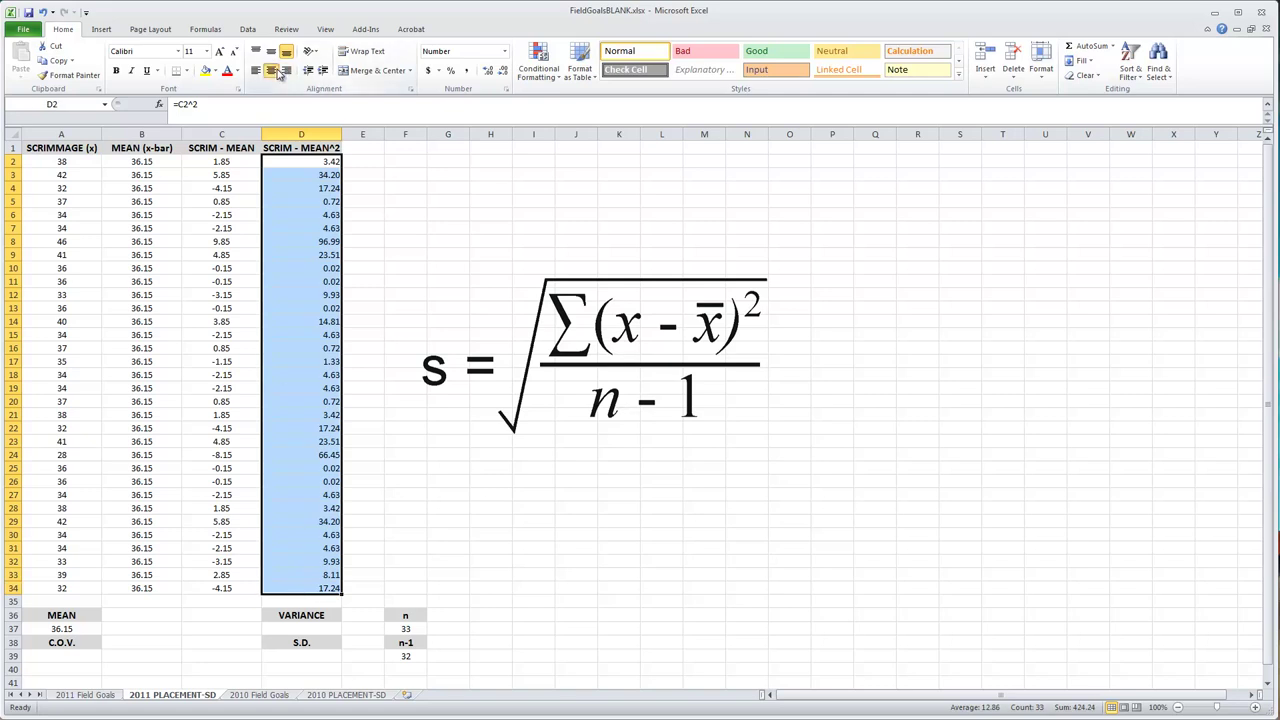
pyautogui.click(588, 591)
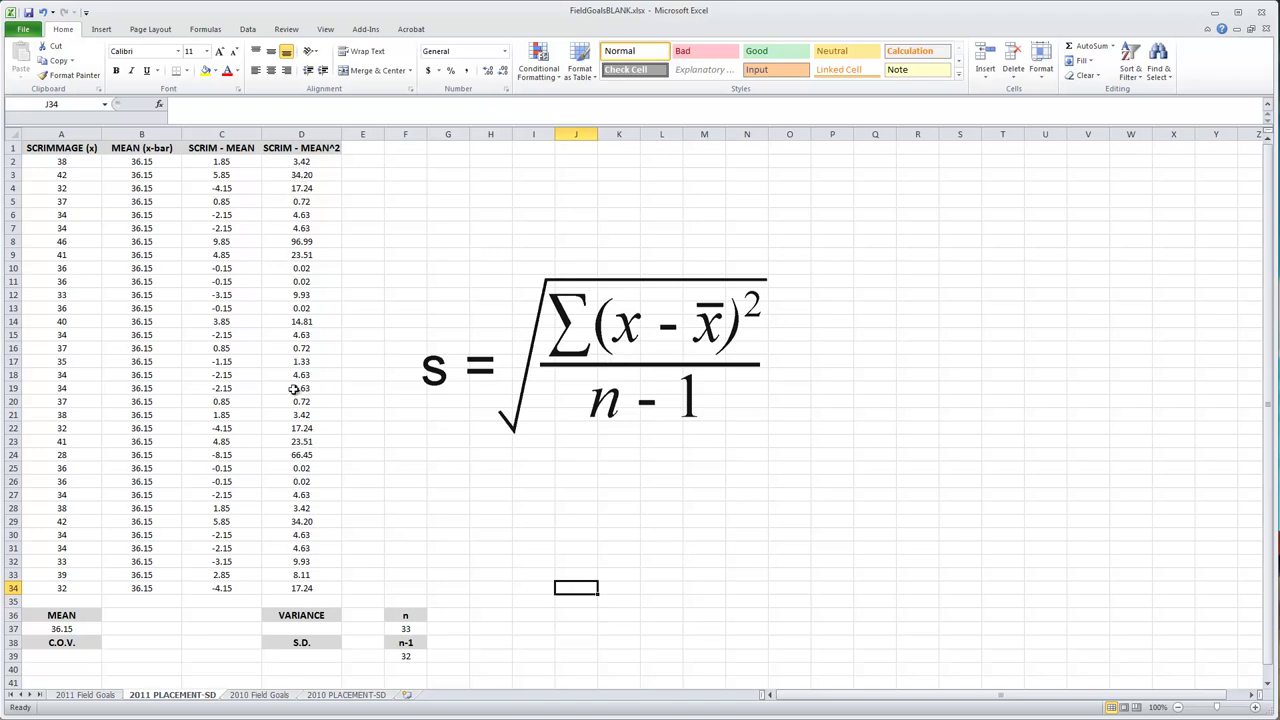
# Total the squared deviations in D35 with =SUM(D2:D34) and center the result
pyautogui.click(298, 602)
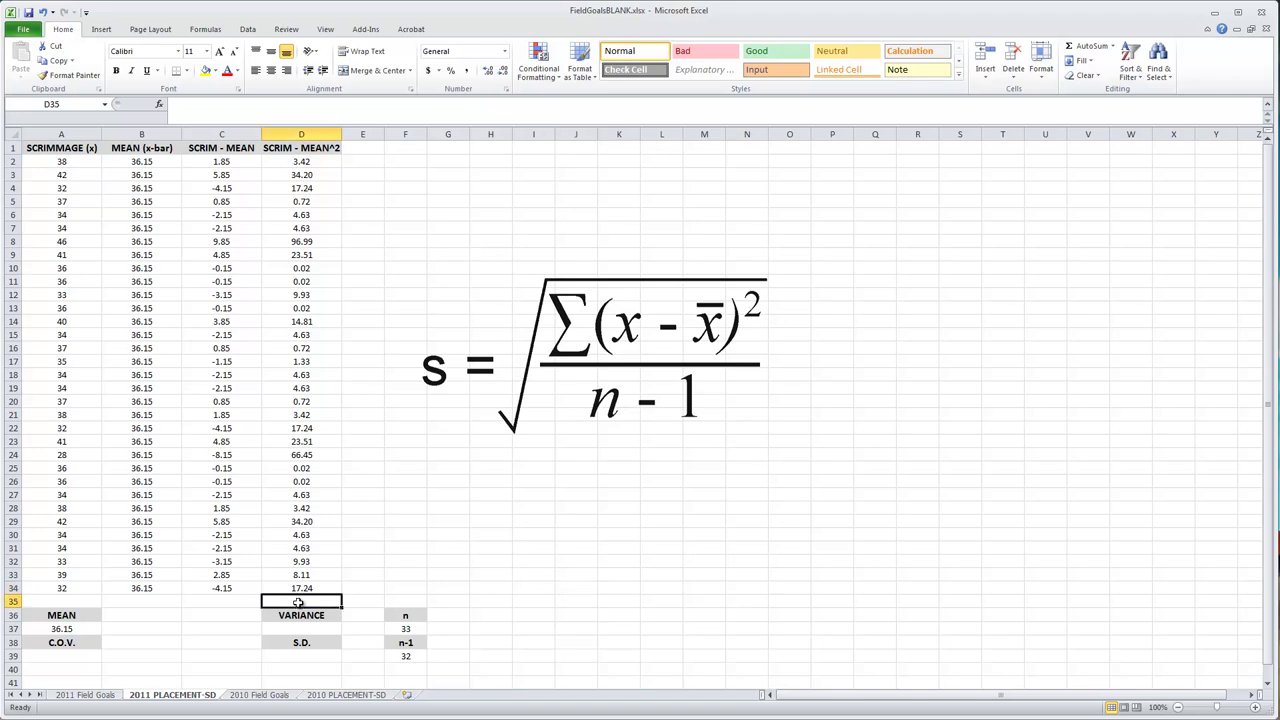
pyautogui.write('=sum(')
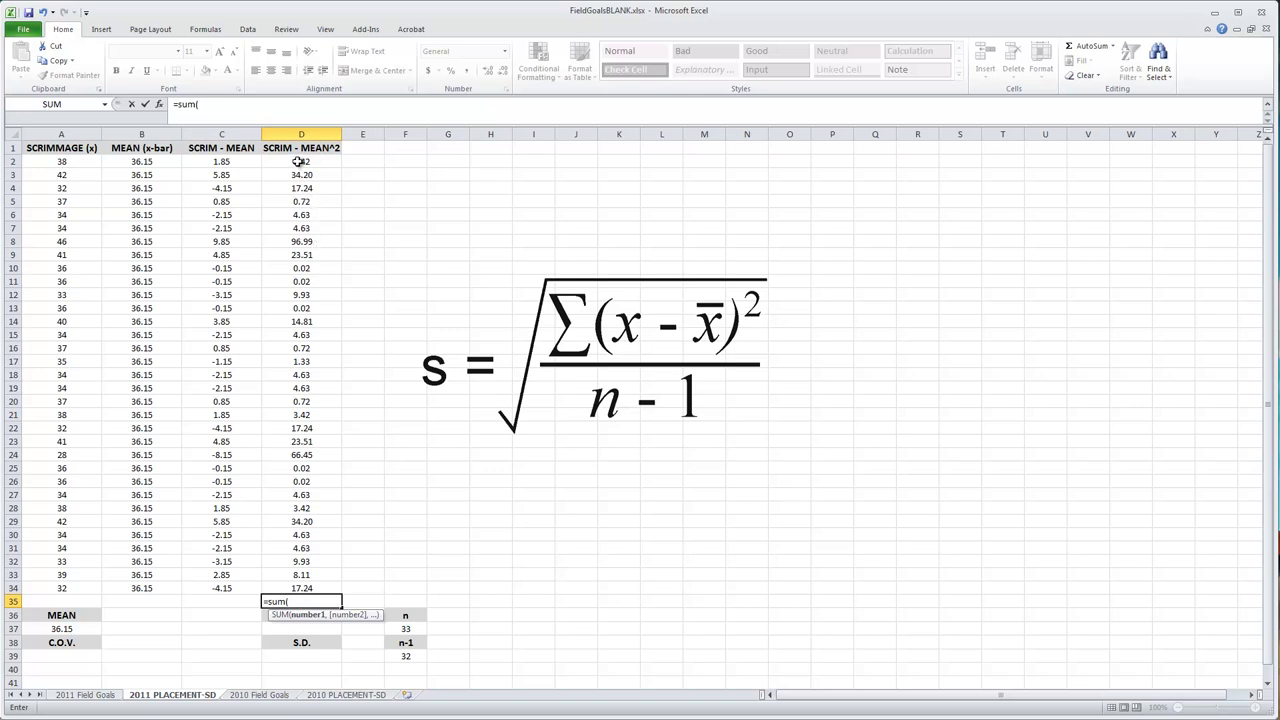
pyautogui.moveTo(301, 163); pyautogui.dragTo(316, 583)
pyautogui.press('Return')
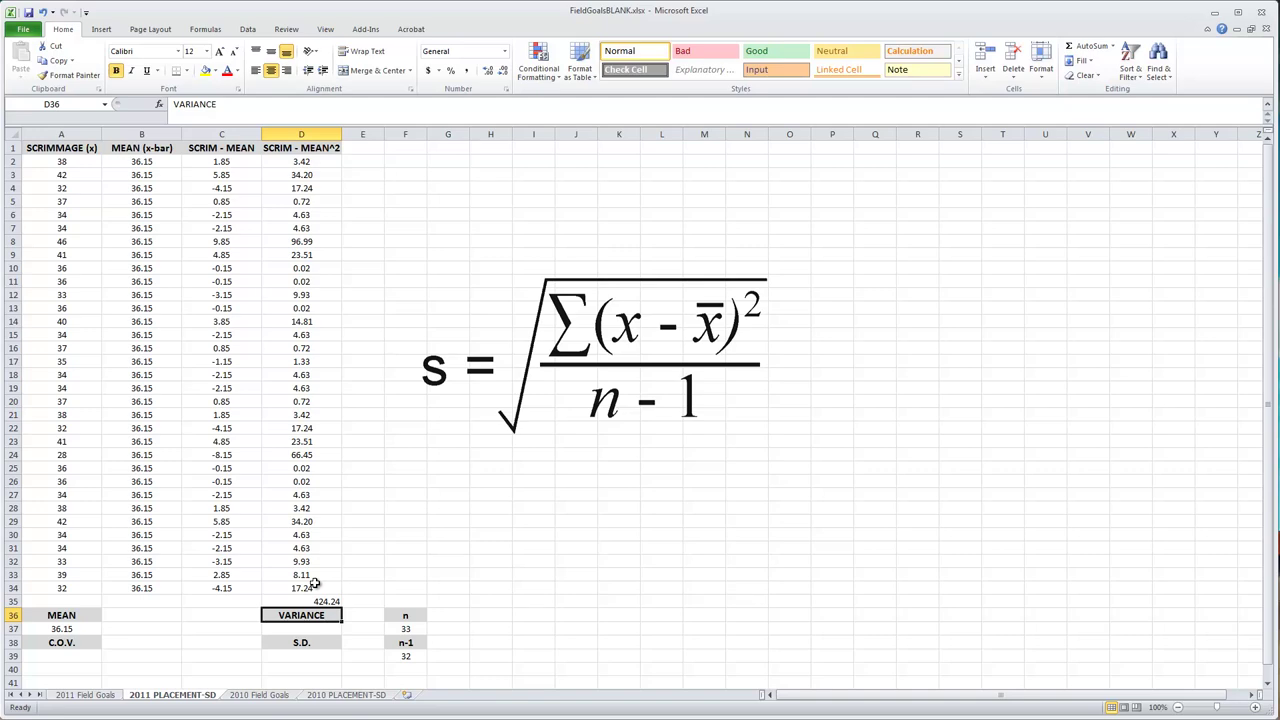
pyautogui.click(307, 601)
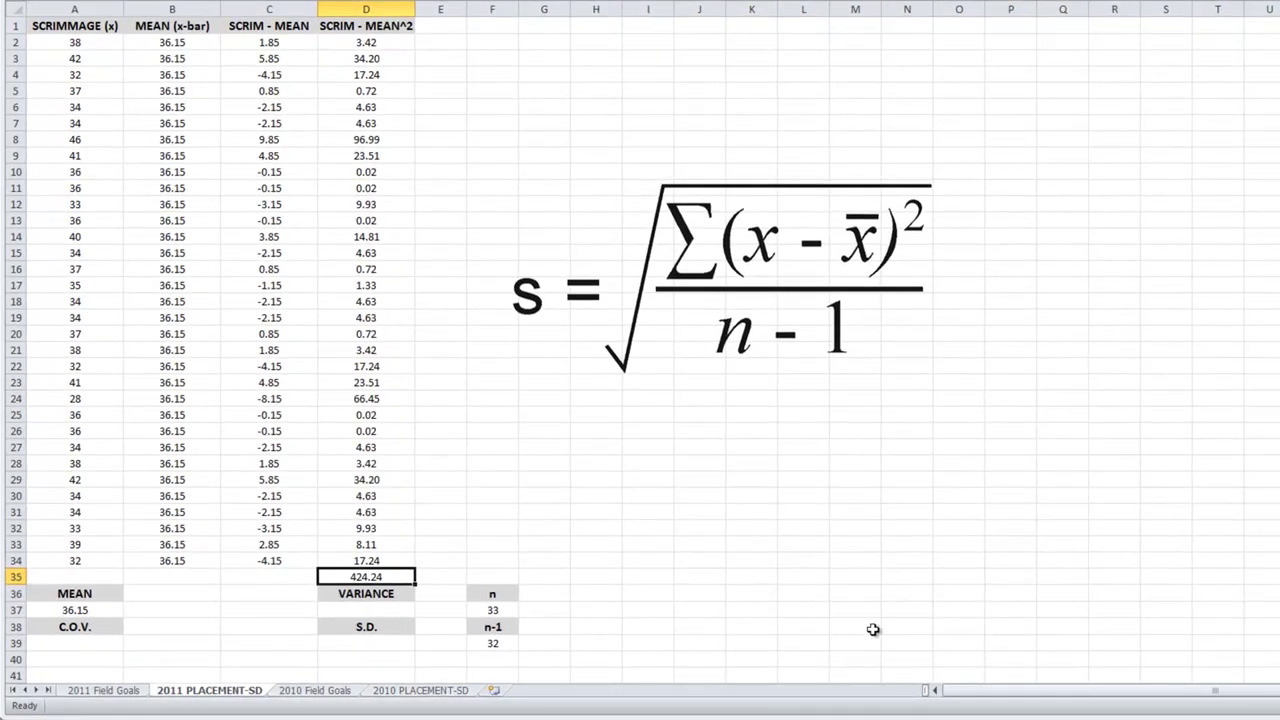
pyautogui.click(956, 580)
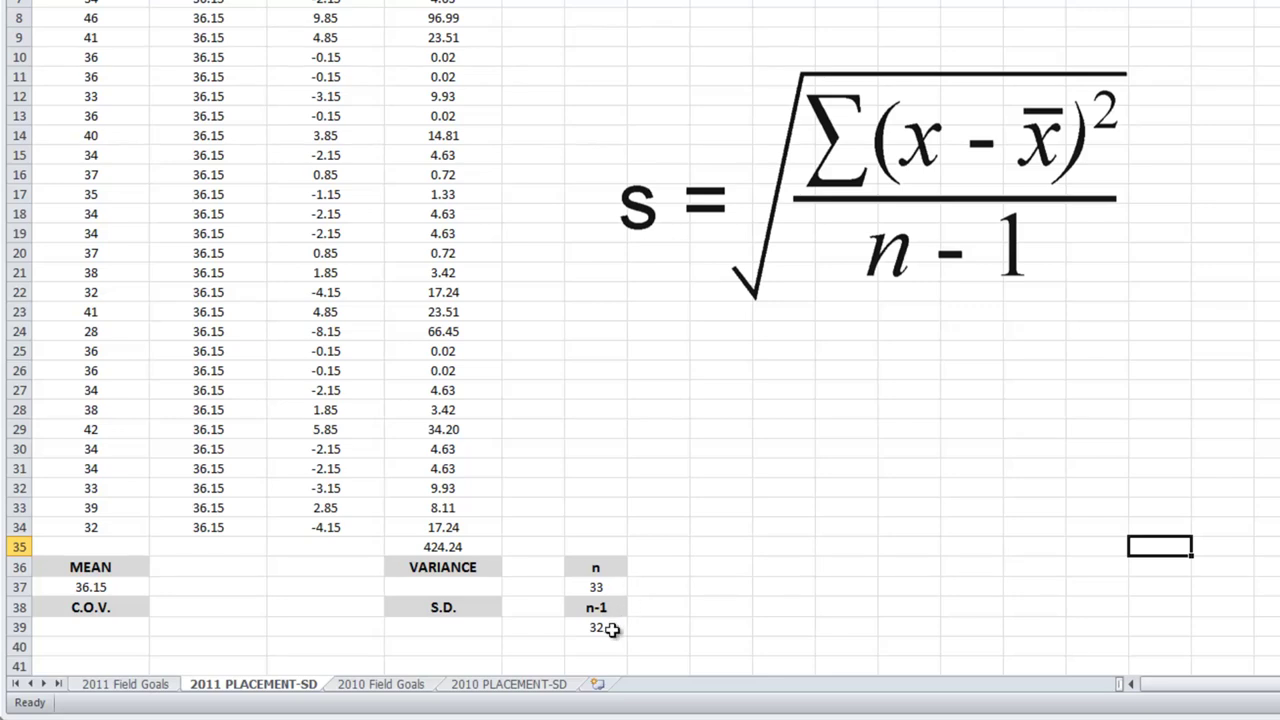
# Calculate the VARIANCE in D37 with =D35/F39 and center the result
pyautogui.click(466, 586)
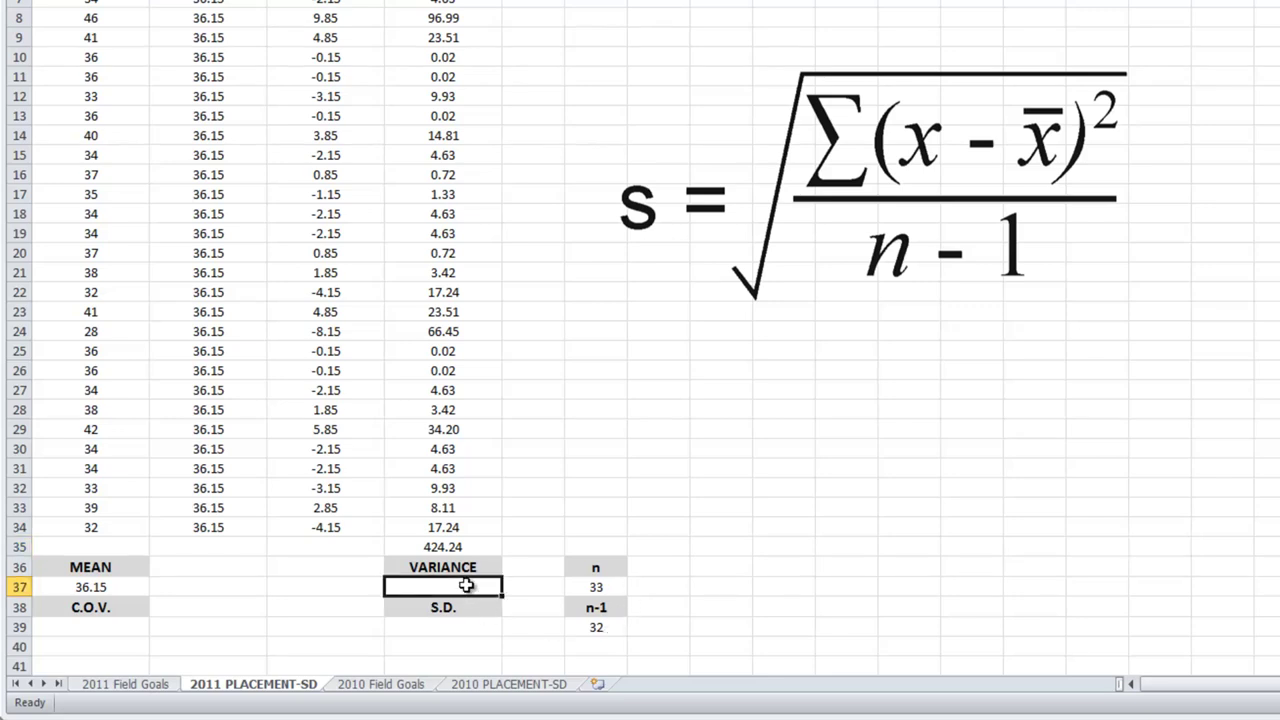
pyautogui.write('=')
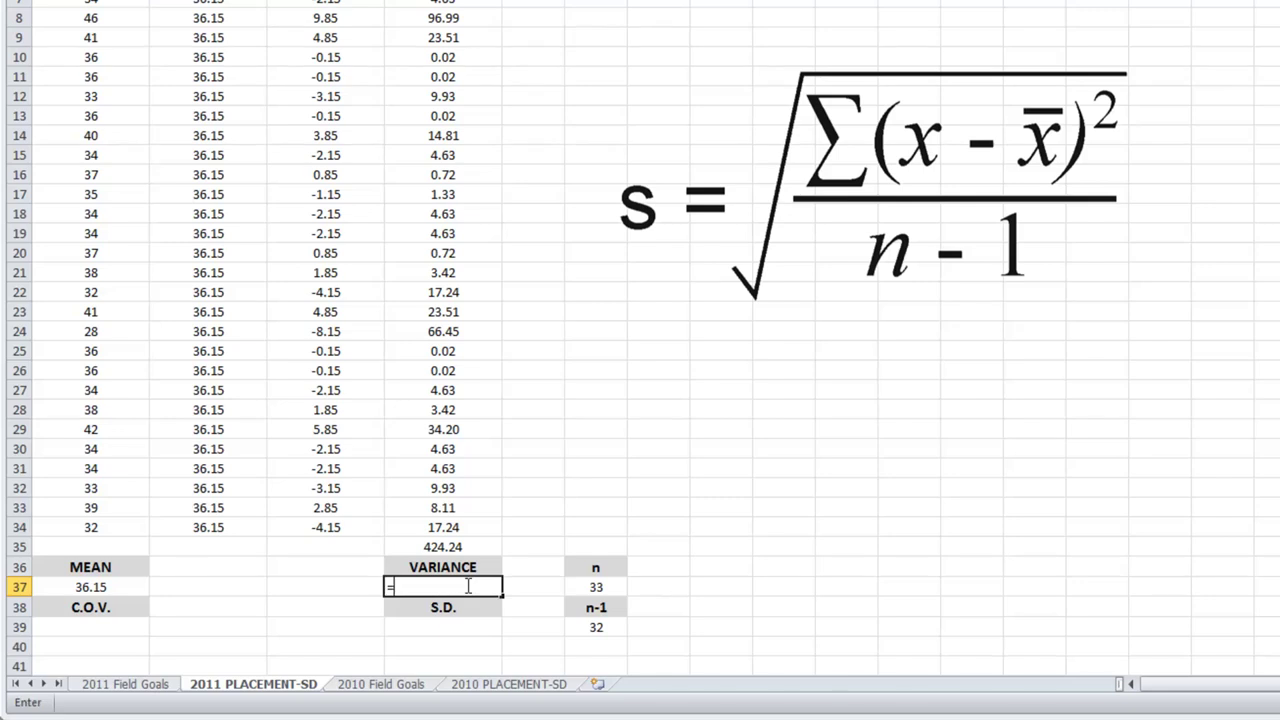
pyautogui.click(443, 546)
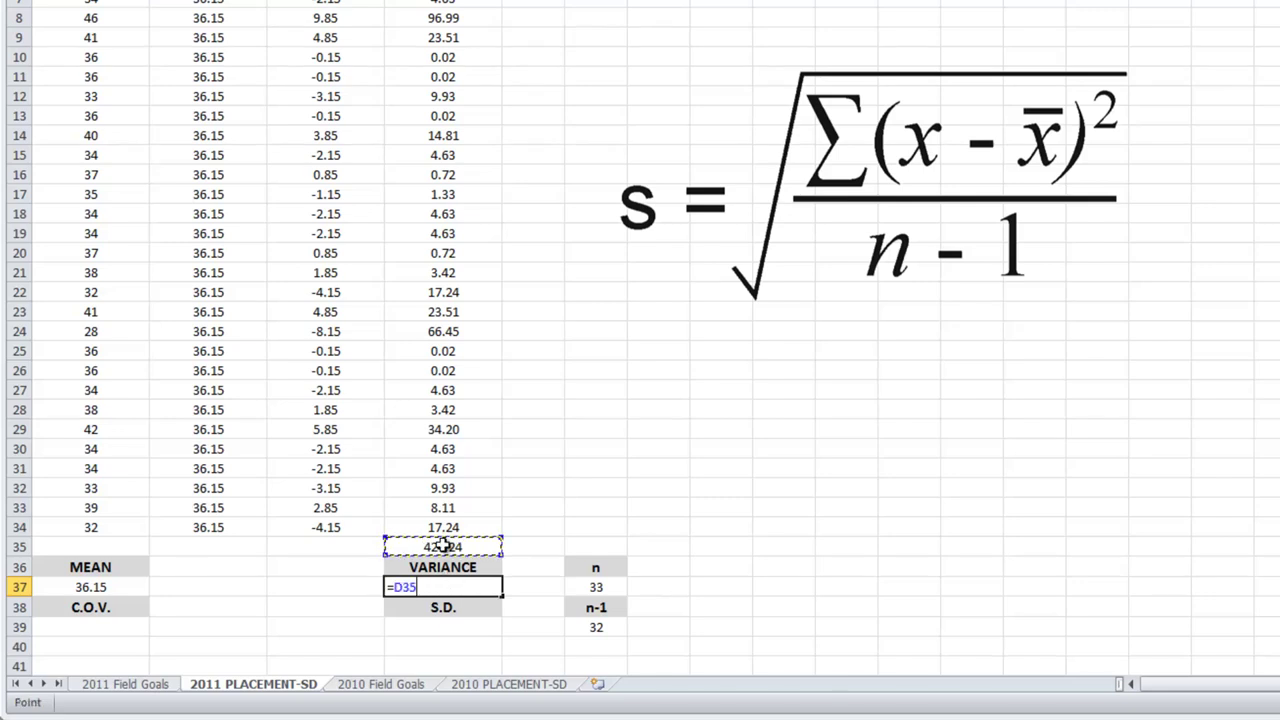
pyautogui.write('/')
pyautogui.click(593, 627)
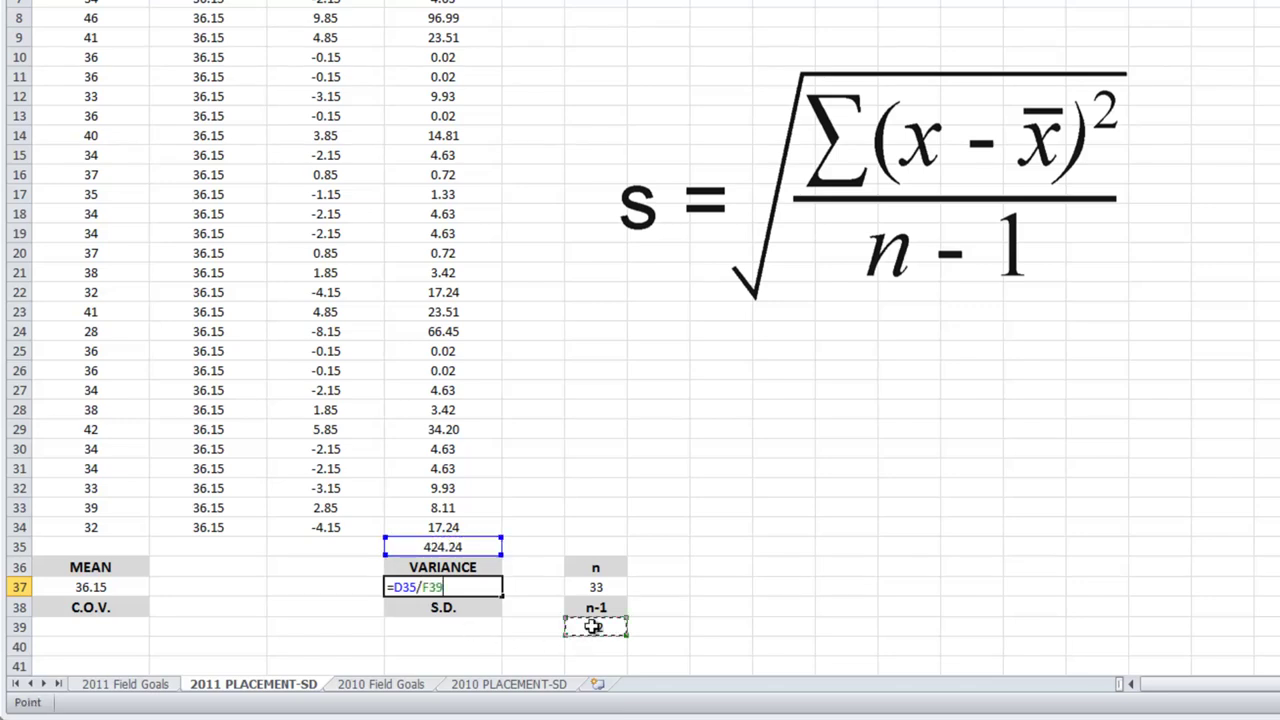
pyautogui.press('Return')
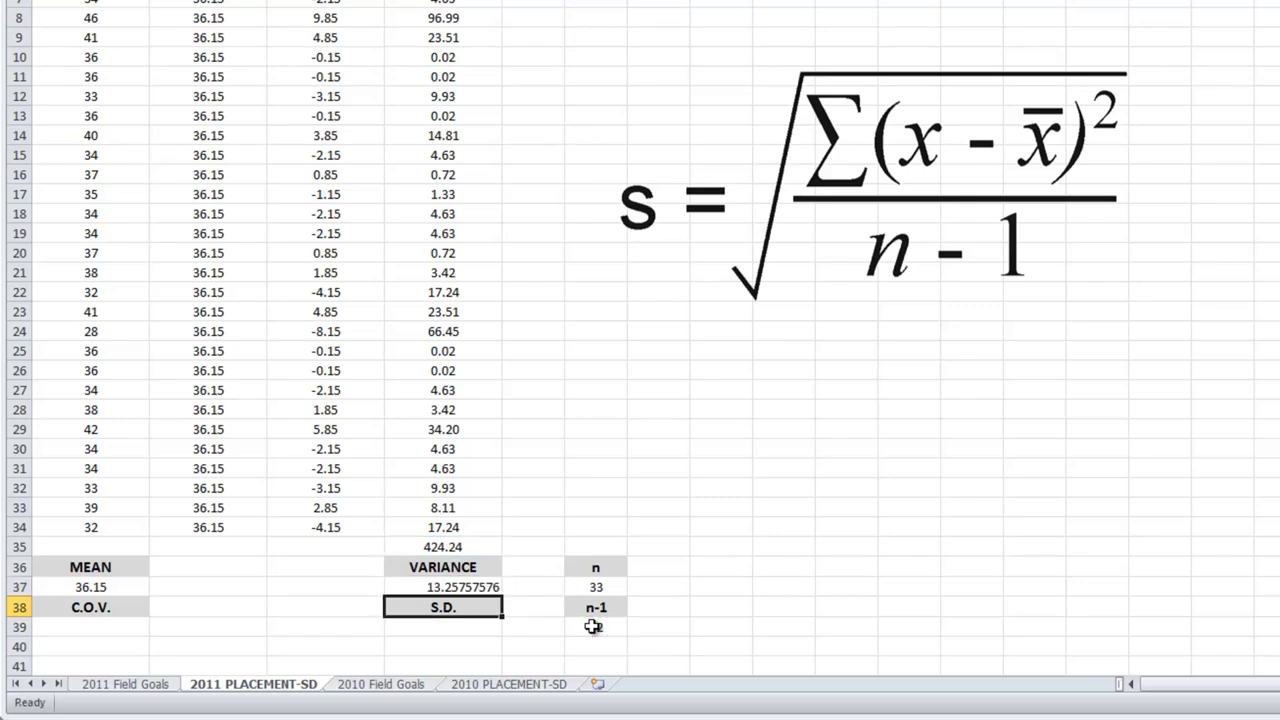
pyautogui.click(453, 591)
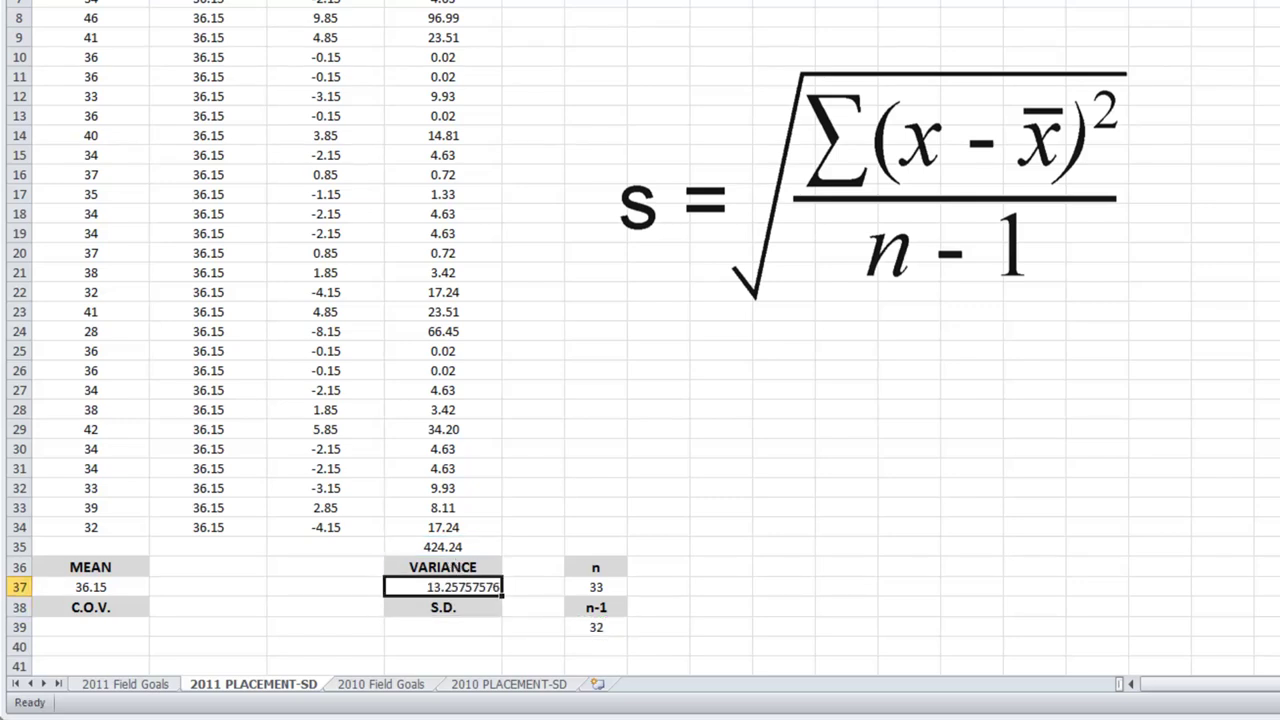
pyautogui.hotkey('alt', 'h')
pyautogui.press('a')
pyautogui.press('c')
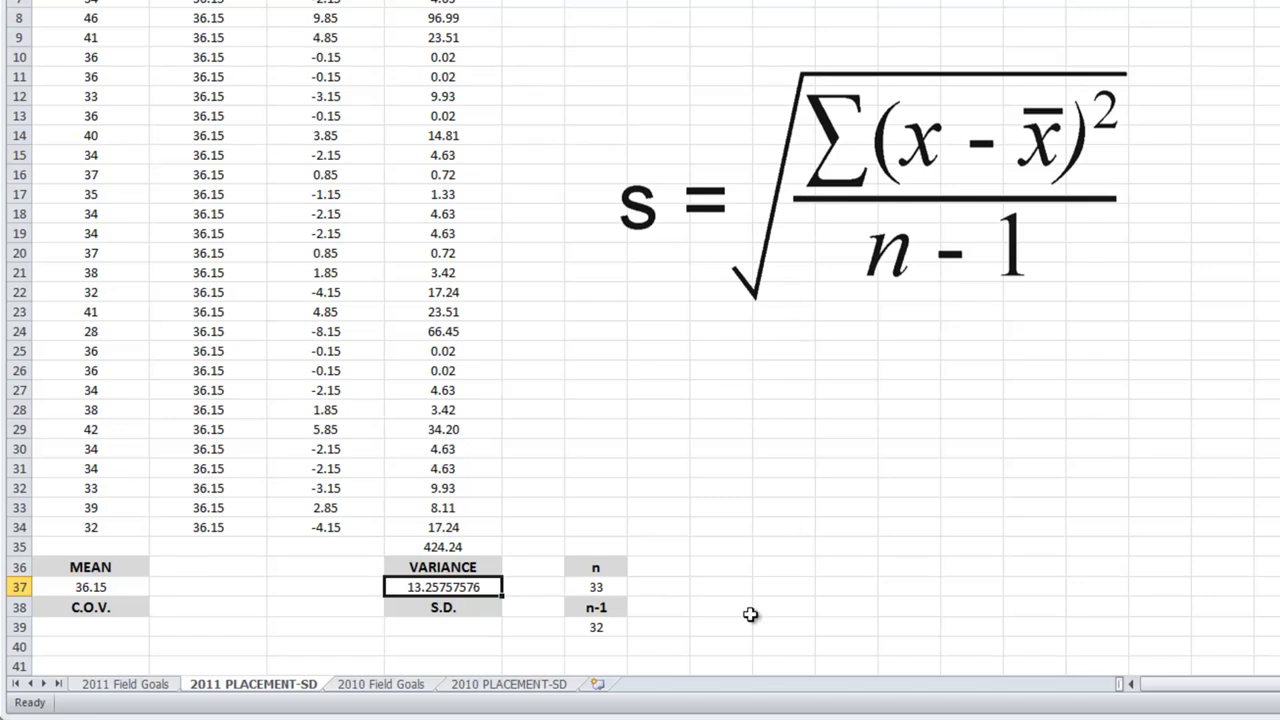
# Calculate the S.D. in D39 with =SQRT(D37) and center the result
pyautogui.click(447, 627)
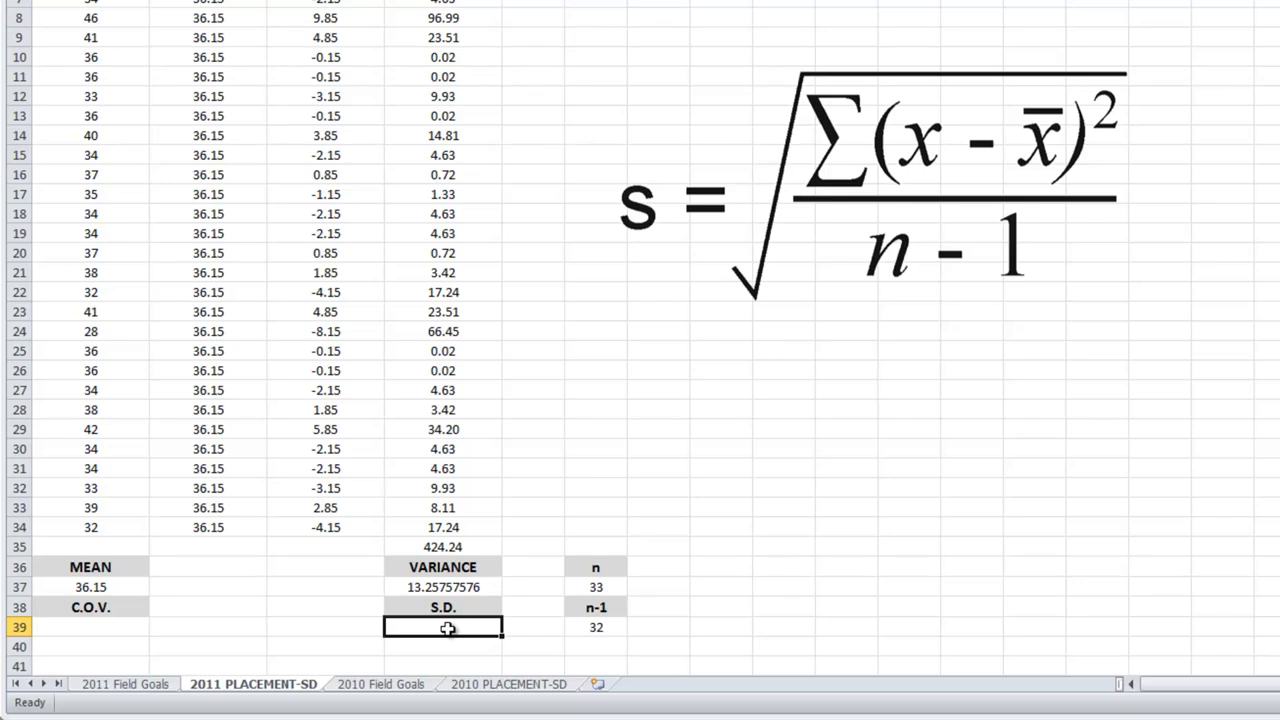
pyautogui.write('=sq')
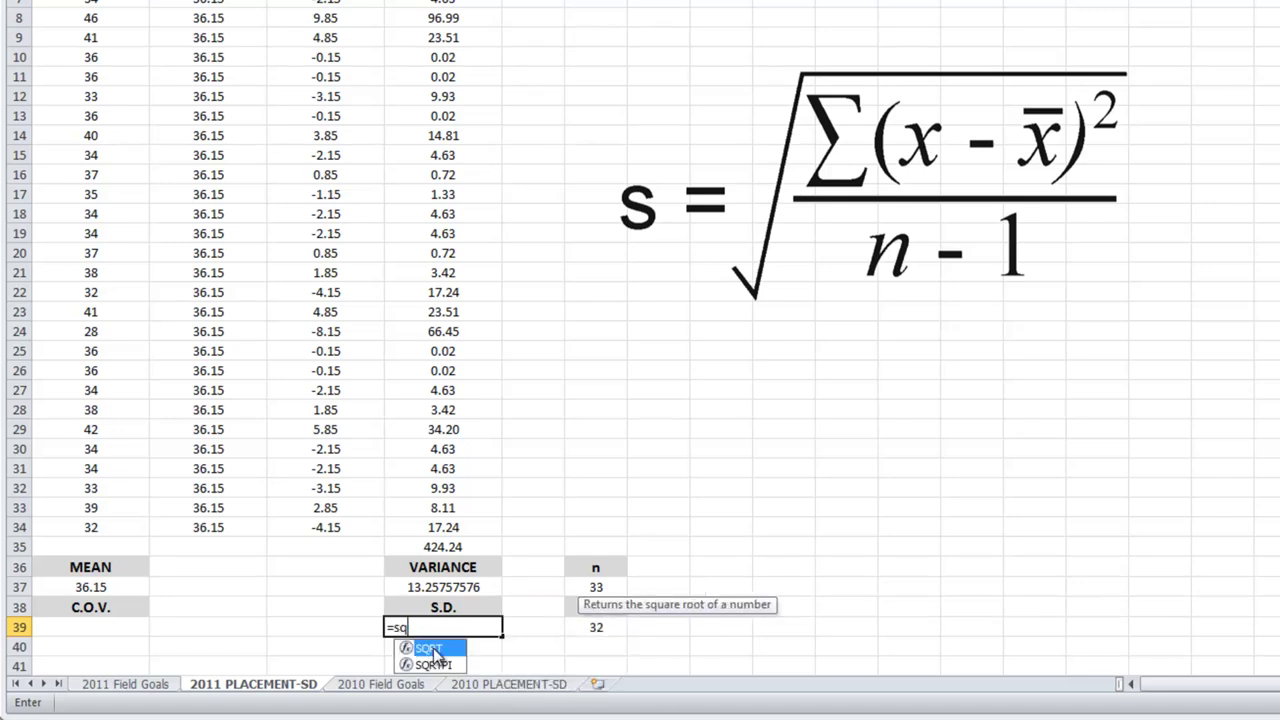
pyautogui.doubleClick(430, 648)
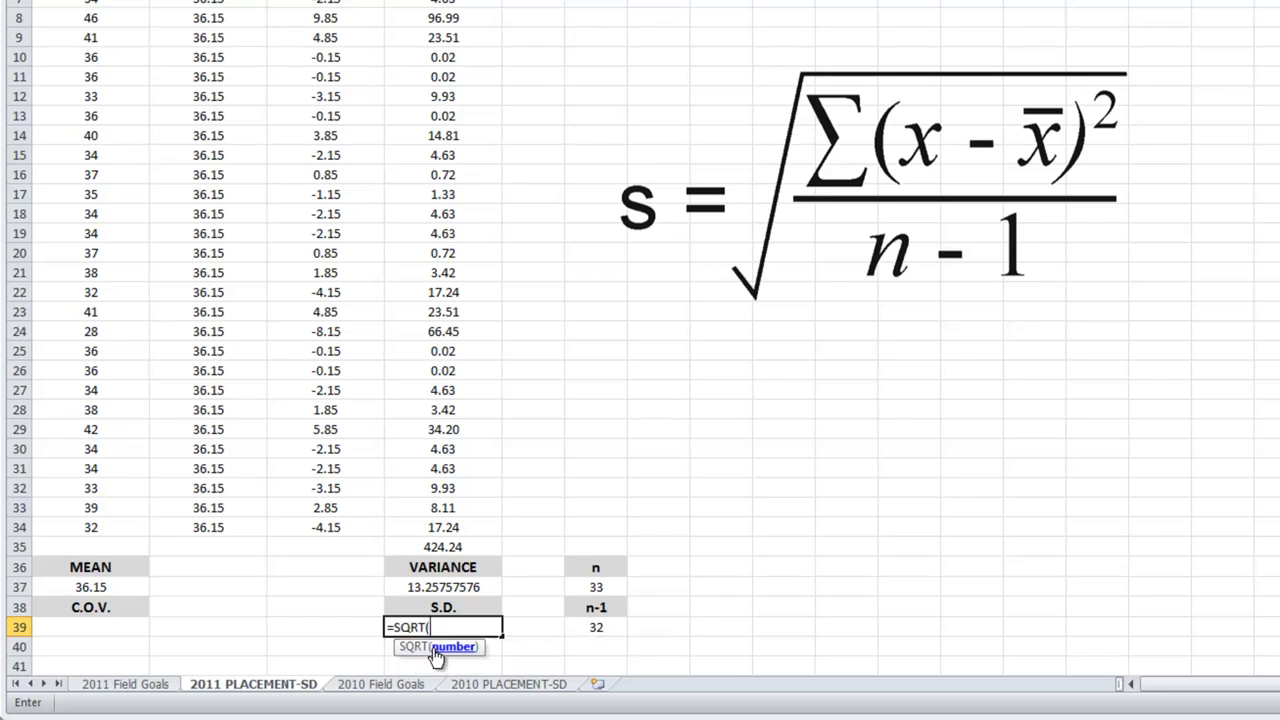
pyautogui.click(457, 587)
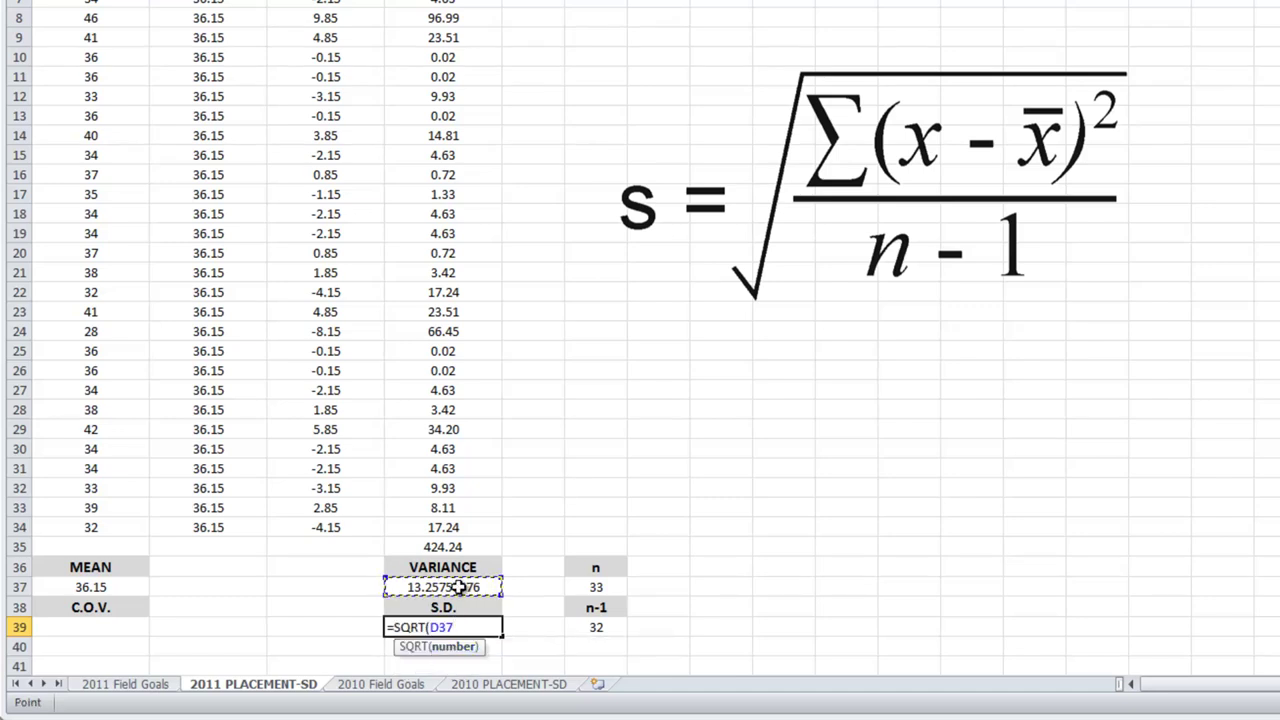
pyautogui.write(')')
pyautogui.press('Return')
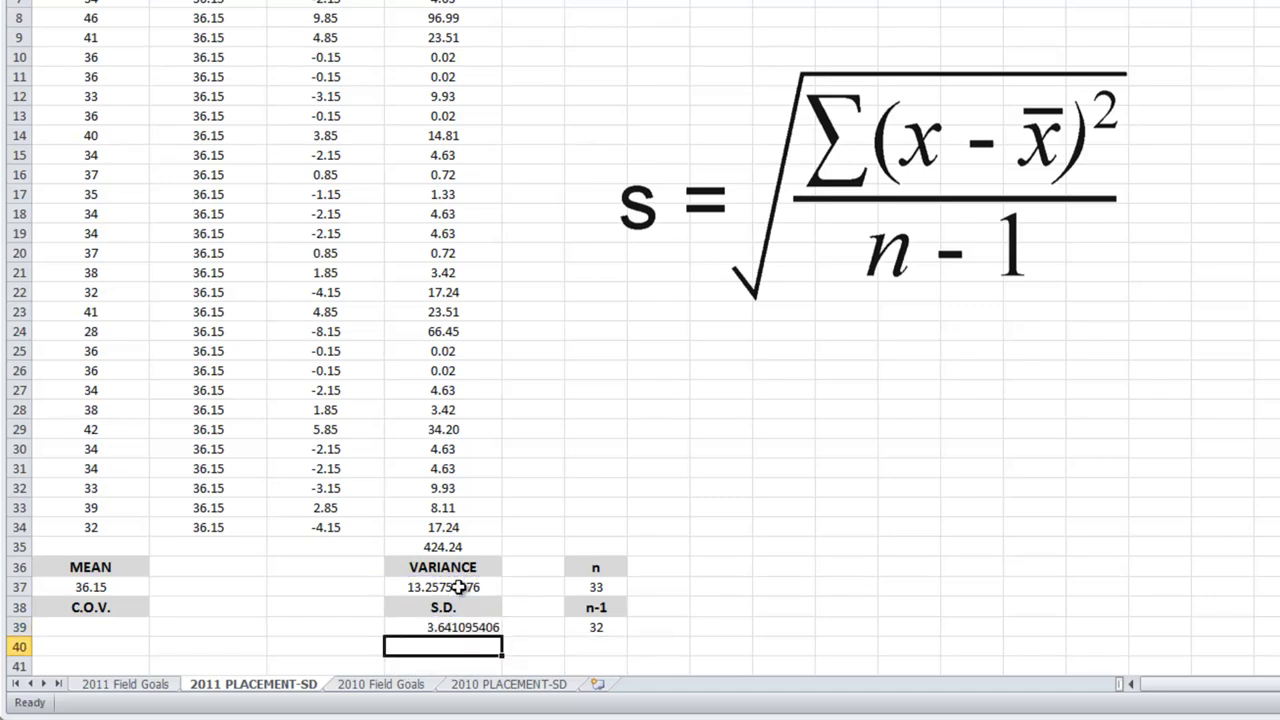
pyautogui.click(425, 627)
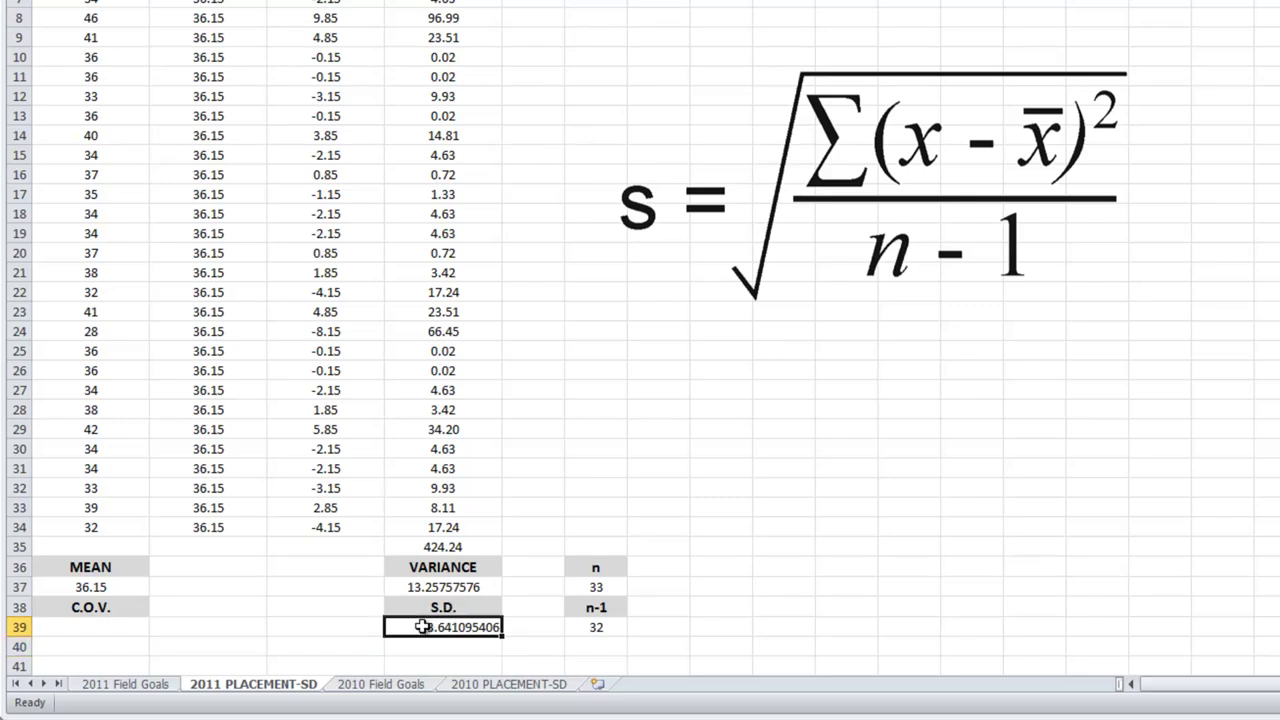
pyautogui.click(786, 625)
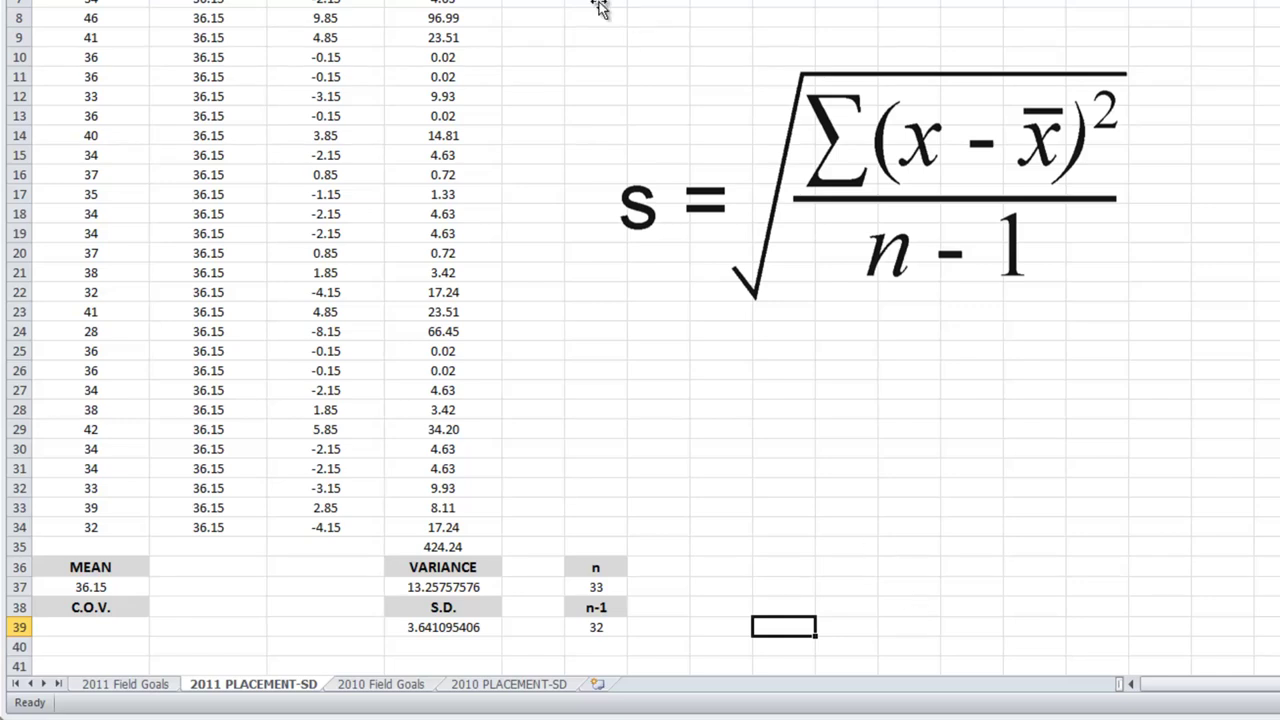
# Calculate the C.O.V. in A39 by dividing the standard deviation by the mean with =(D39/A37)
pyautogui.click(92, 624)
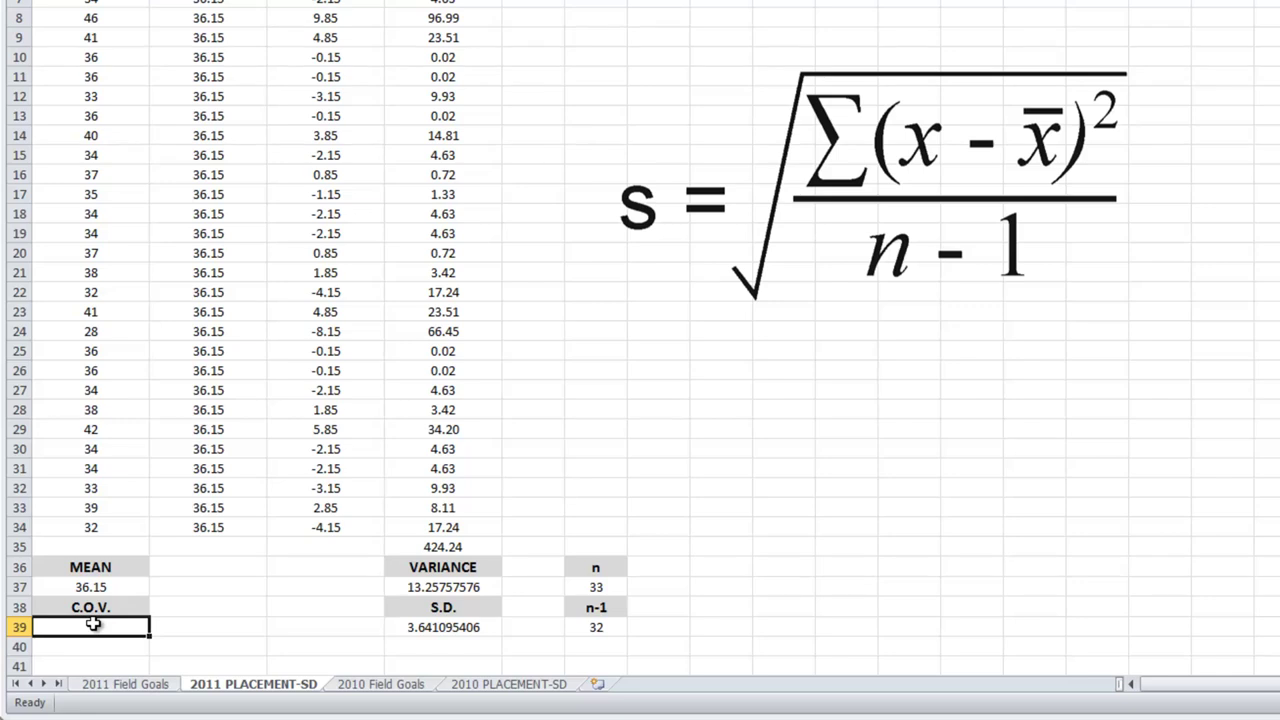
pyautogui.write('=')
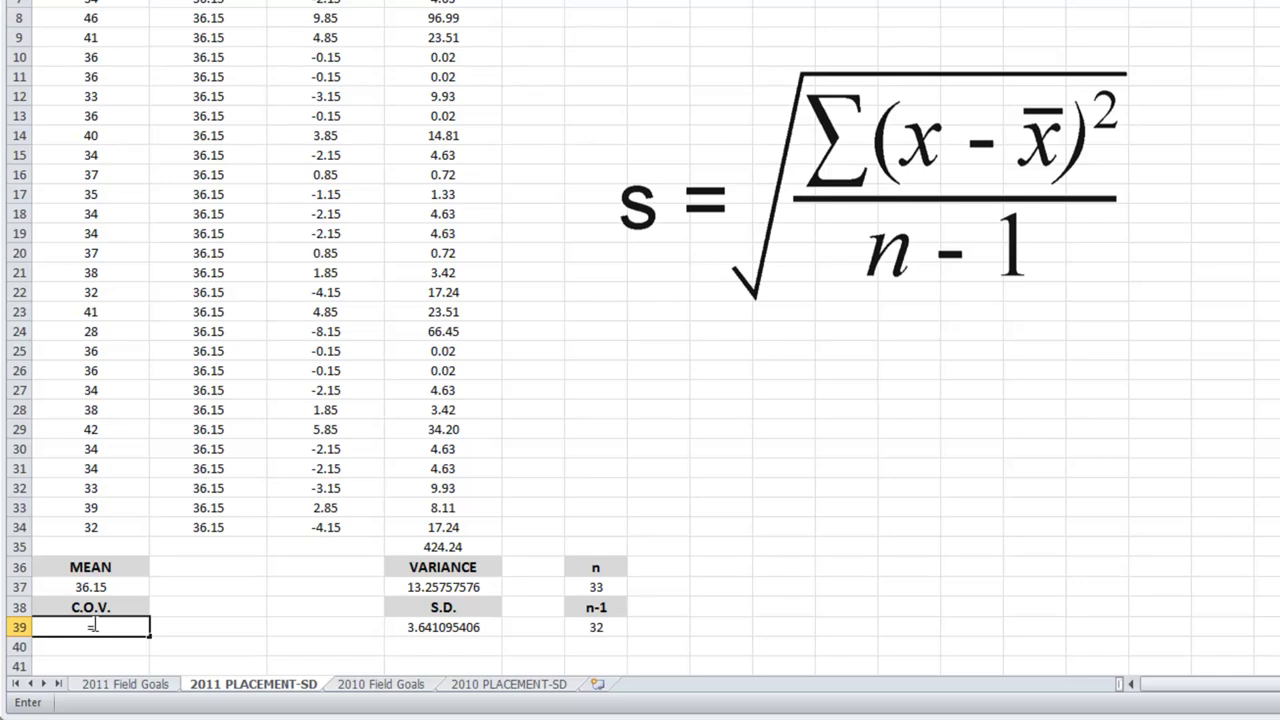
pyautogui.write('(')
pyautogui.click(427, 627)
pyautogui.write('/')
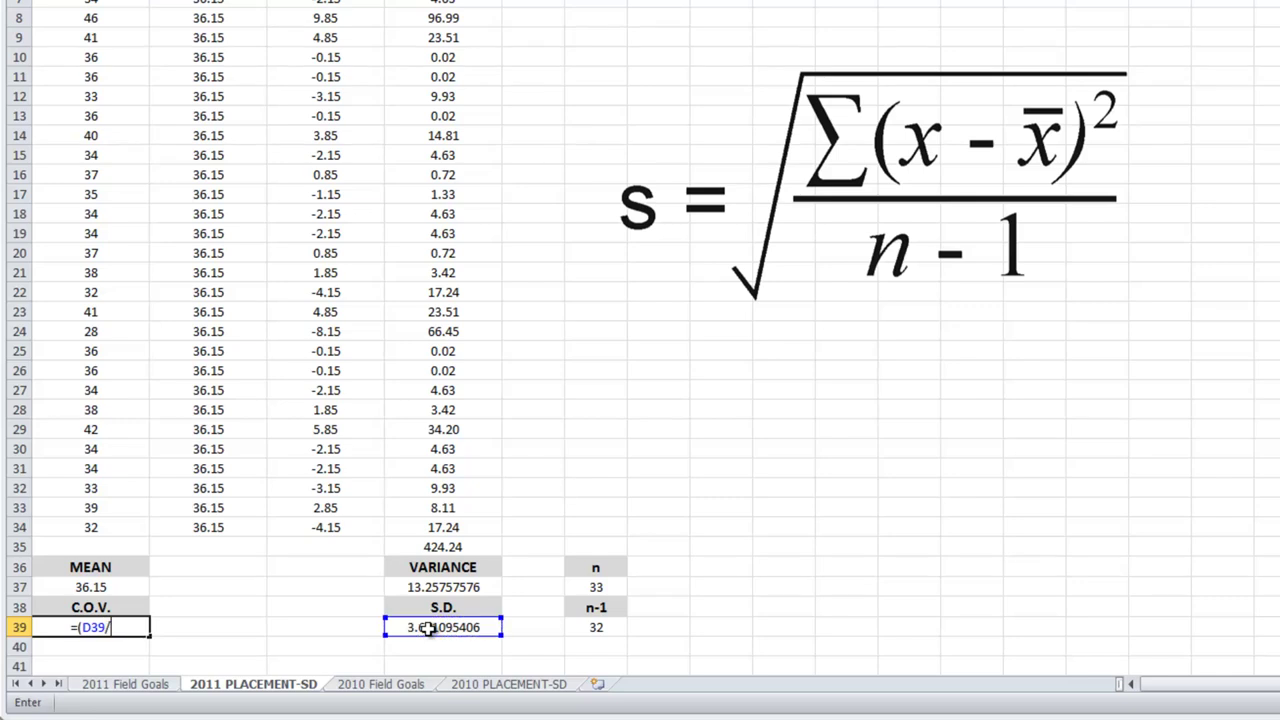
pyautogui.click(100, 586)
pyautogui.write(')')
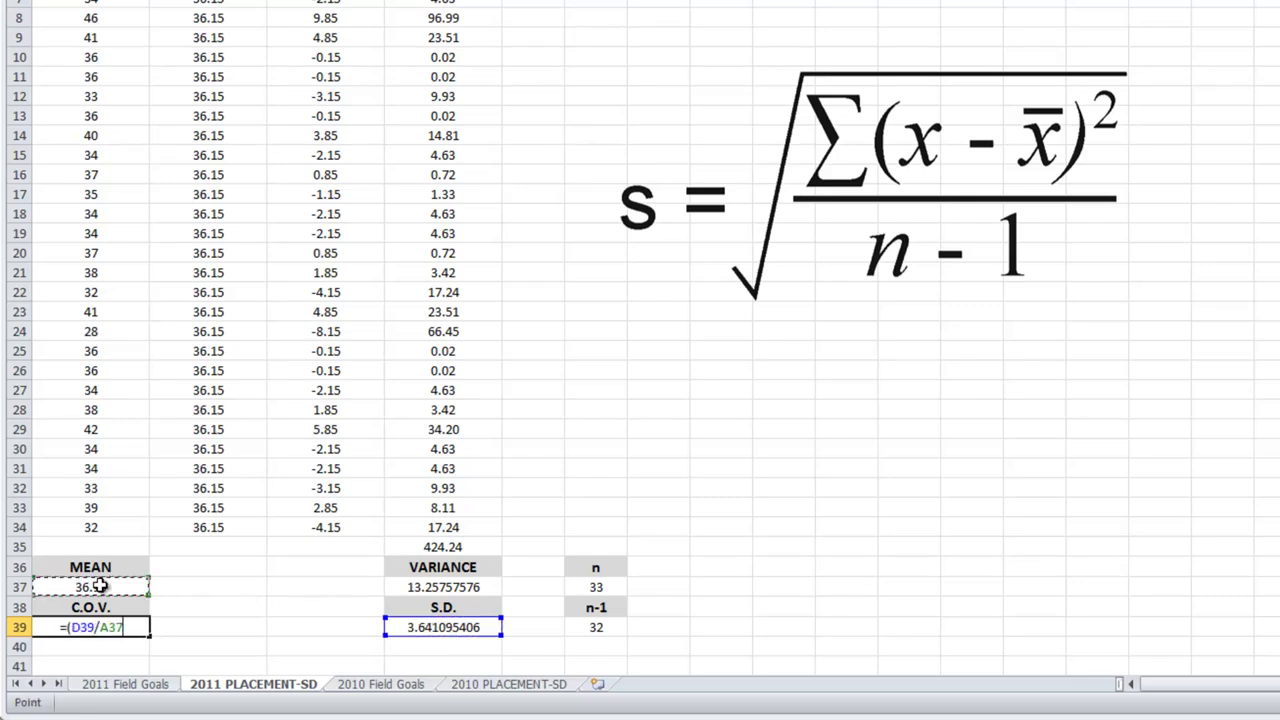
pyautogui.press('Return')
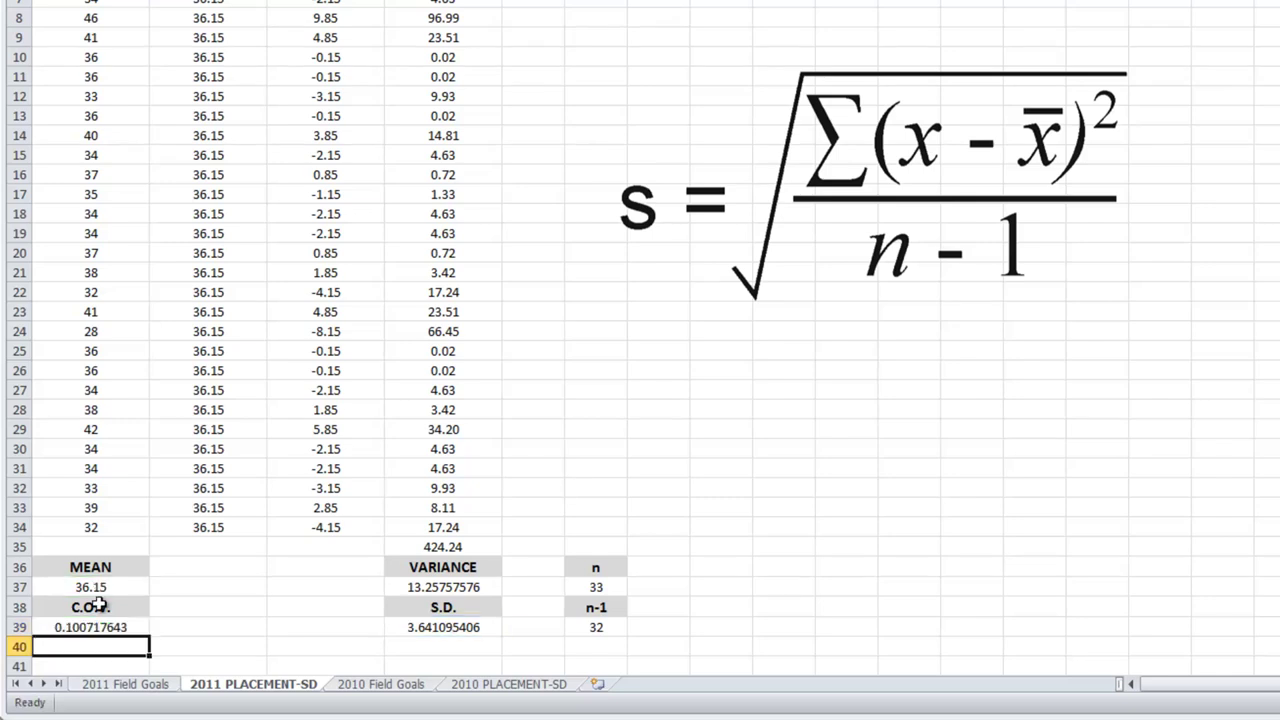
pyautogui.click(86, 625)
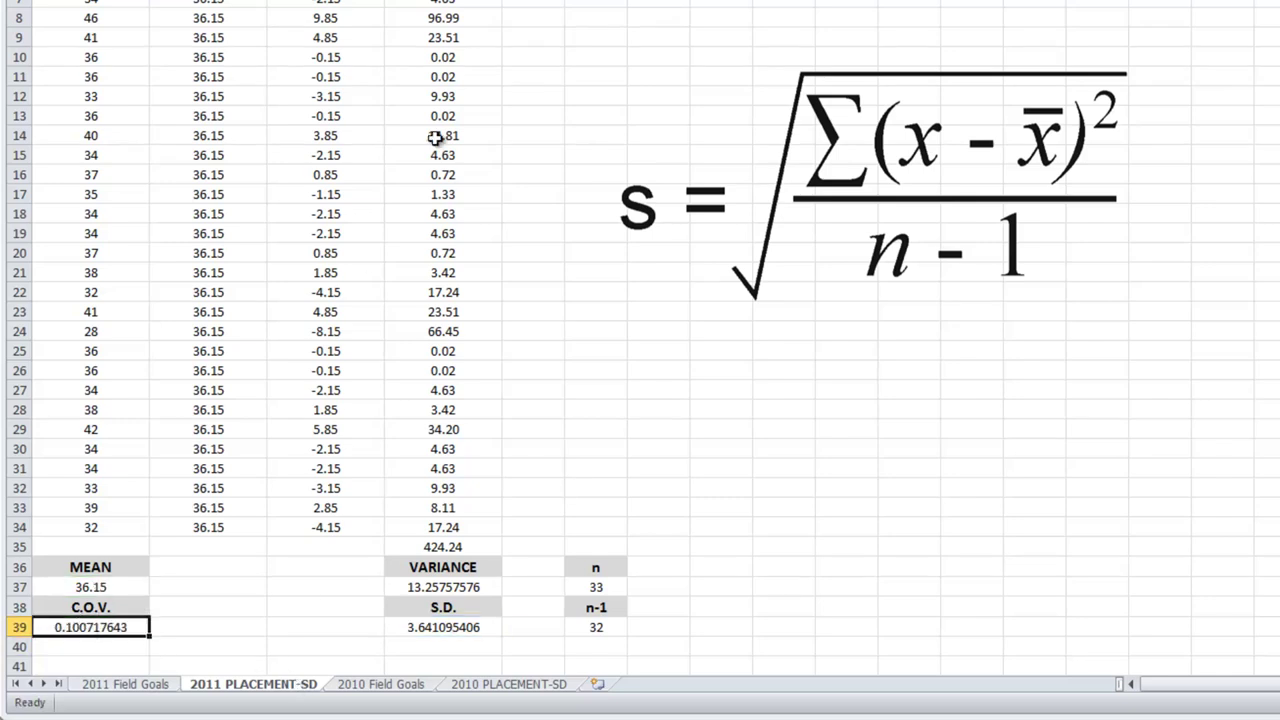
# Format the C.O.V. result in A39 as a percentage with two decimal places
pyautogui.hotkey('ctrl', 'shift', '5')
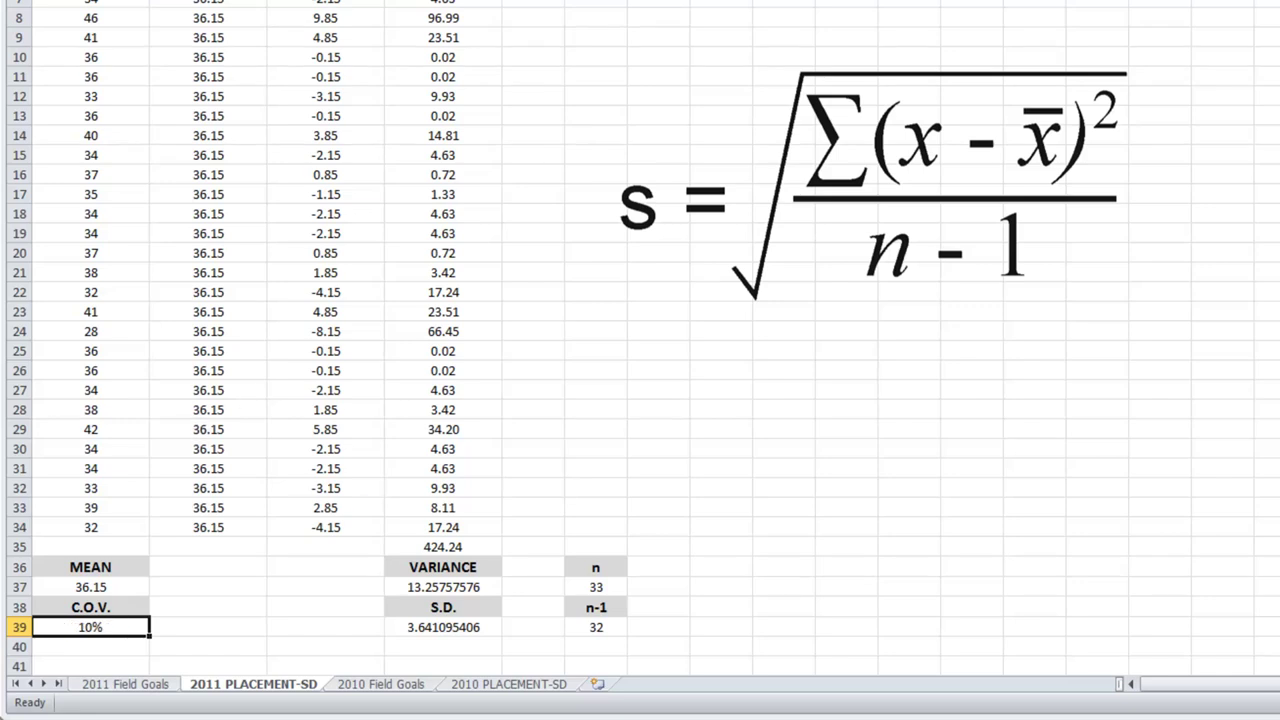
pyautogui.hotkey('alt', 'h')
pyautogui.press('0')
pyautogui.hotkey('alt', 'h')
pyautogui.press('0')
pyautogui.click(800, 610)
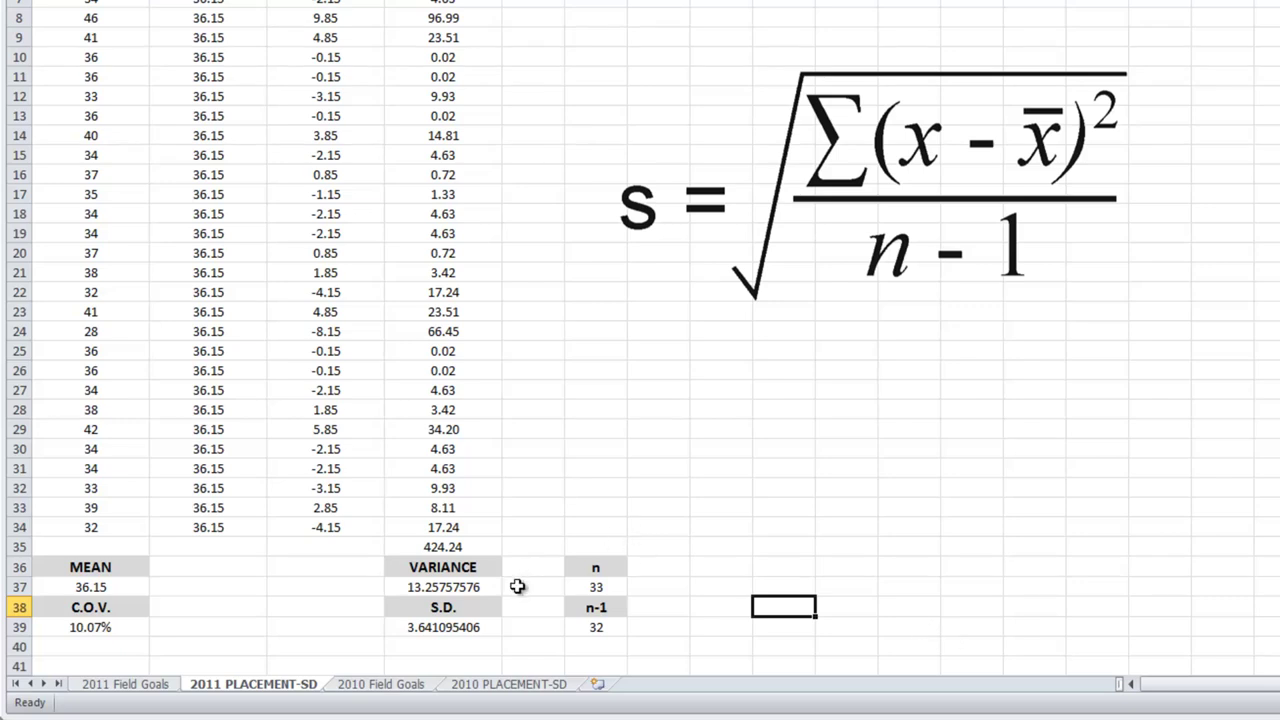
# Cross-check the variance in E37 with the sample variance function, =VAR.S(A2:A34)
pyautogui.click(519, 587)
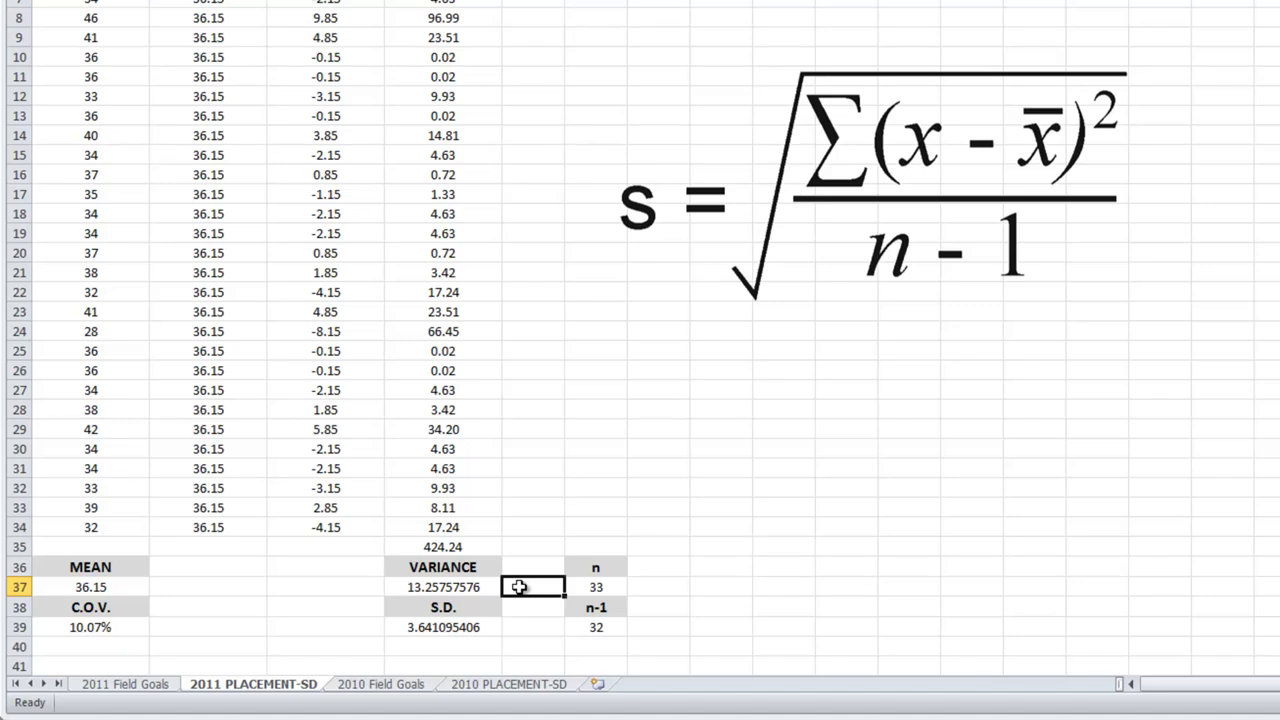
pyautogui.write('=v')
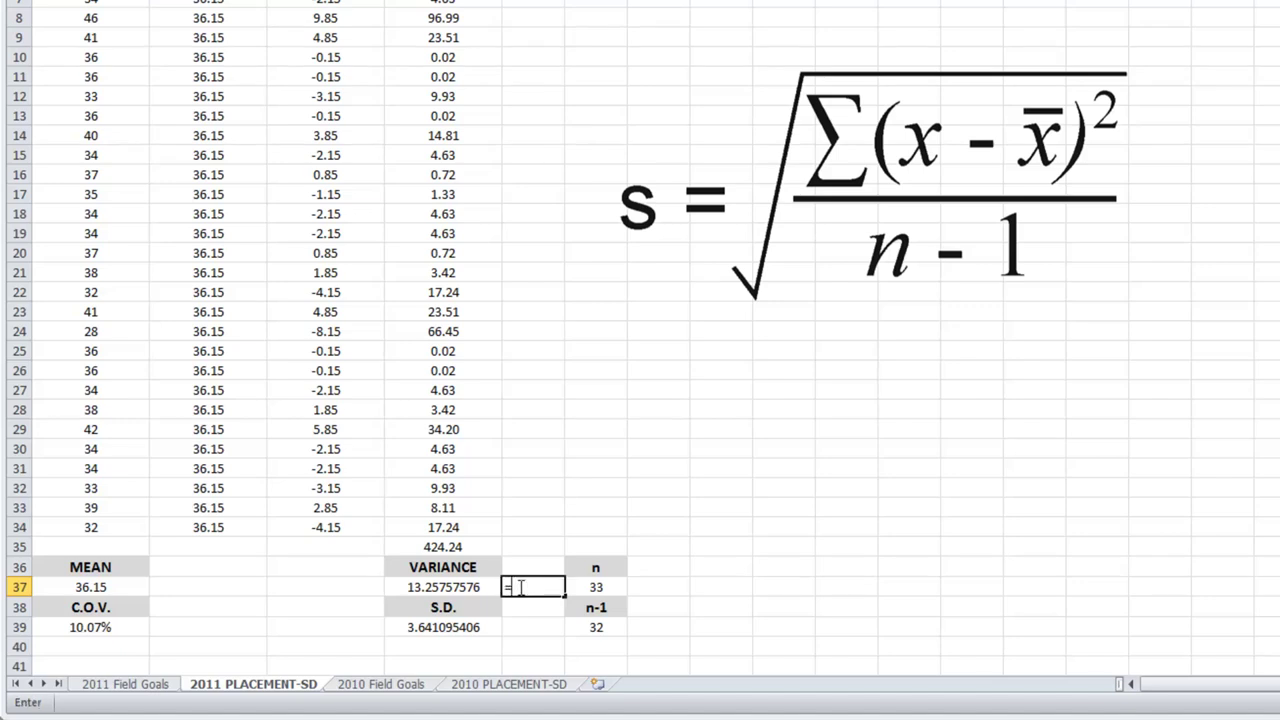
pyautogui.write('ar')
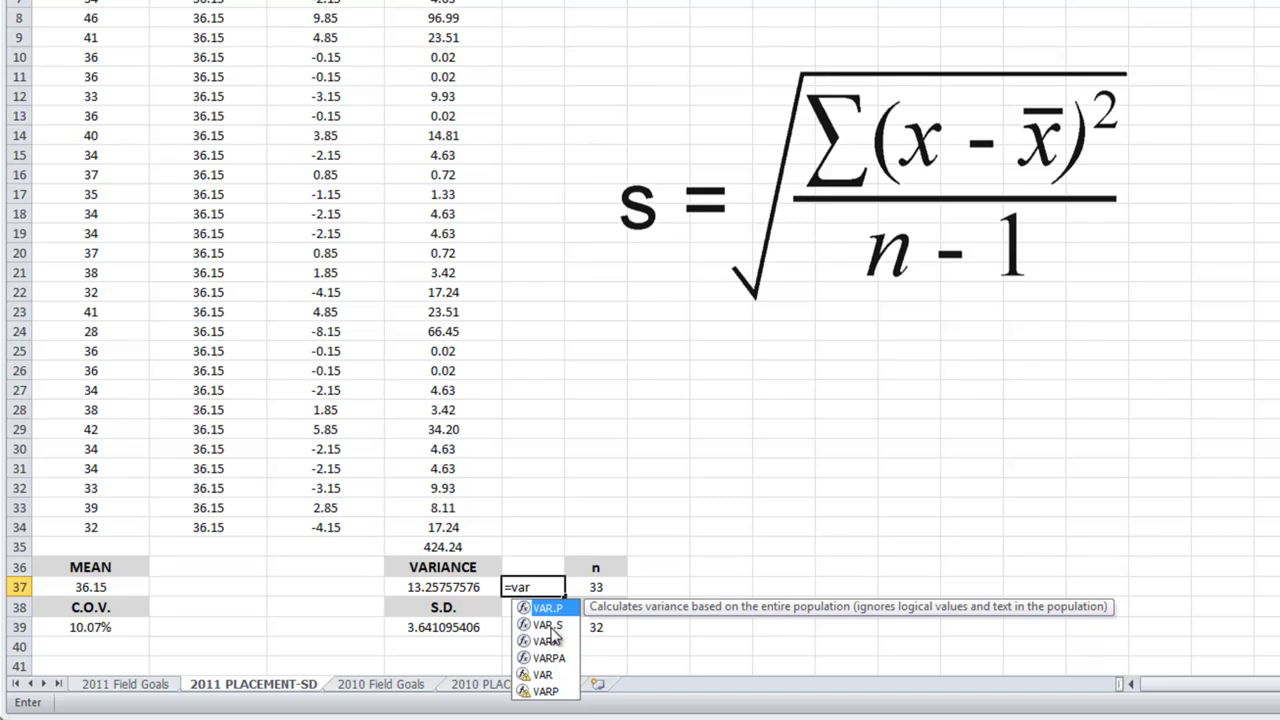
pyautogui.click(550, 625)
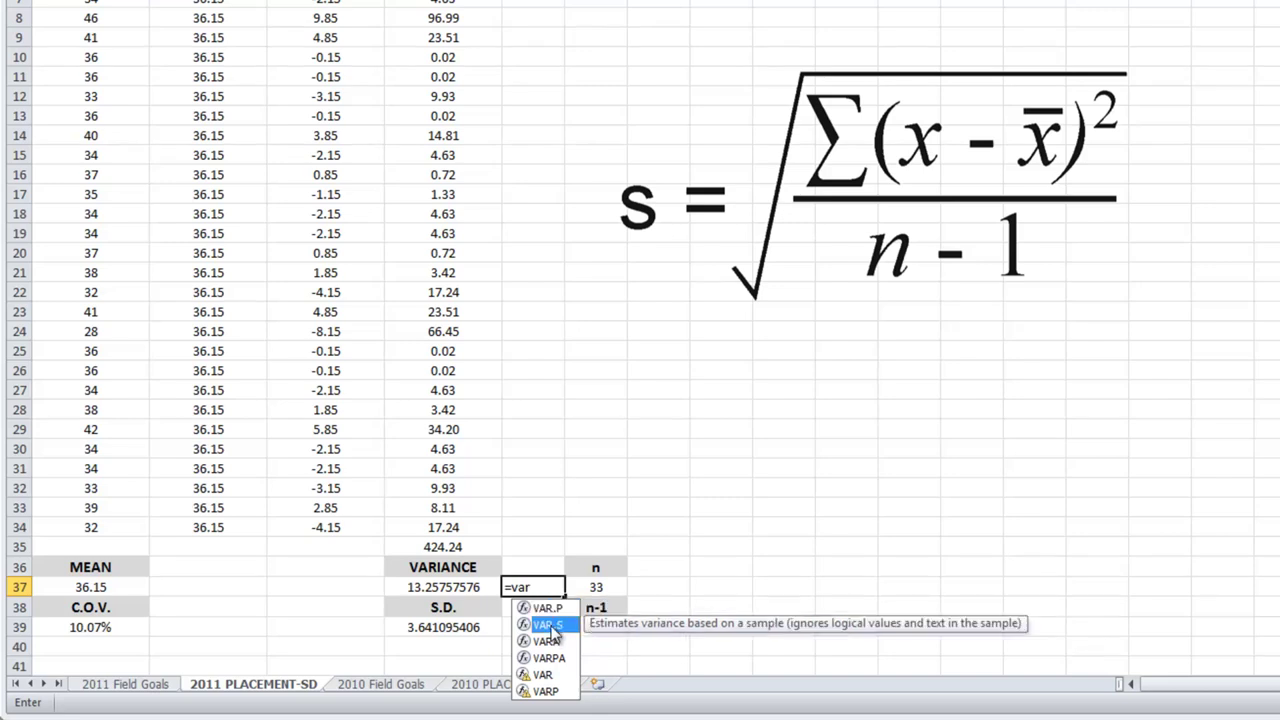
pyautogui.doubleClick(552, 625)
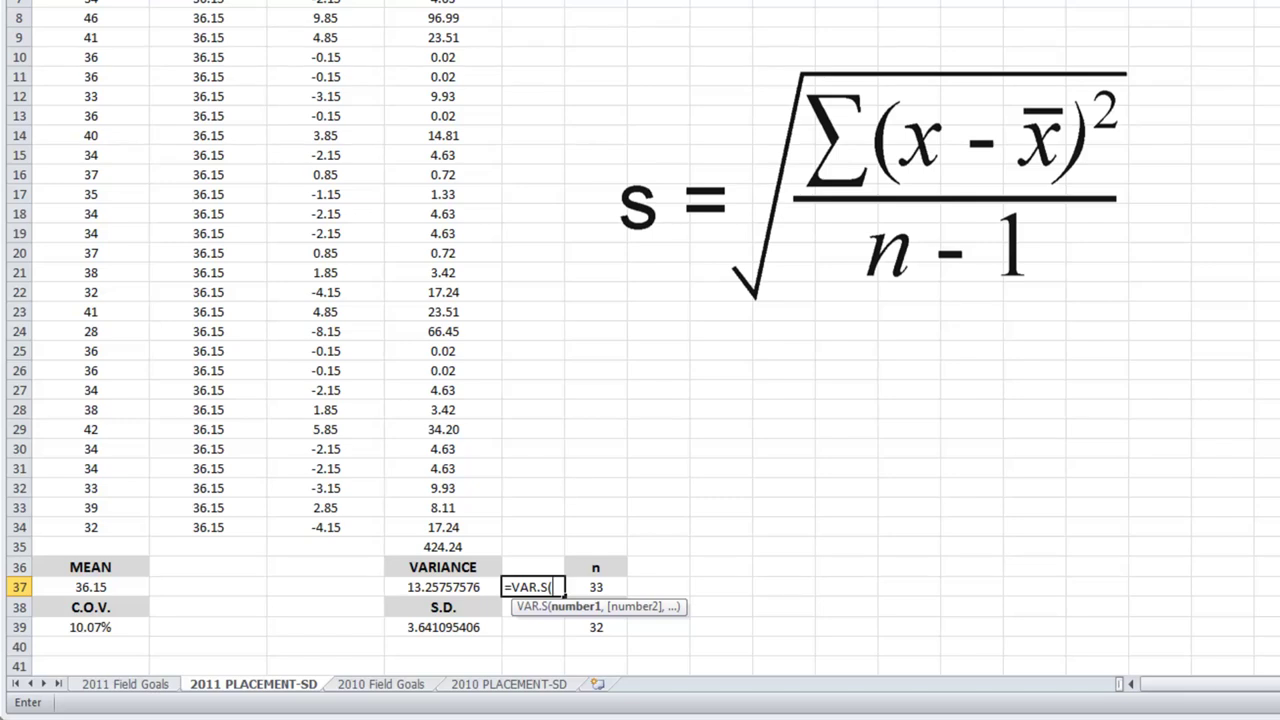
pyautogui.moveTo(92, 8); pyautogui.dragTo(105, 530)
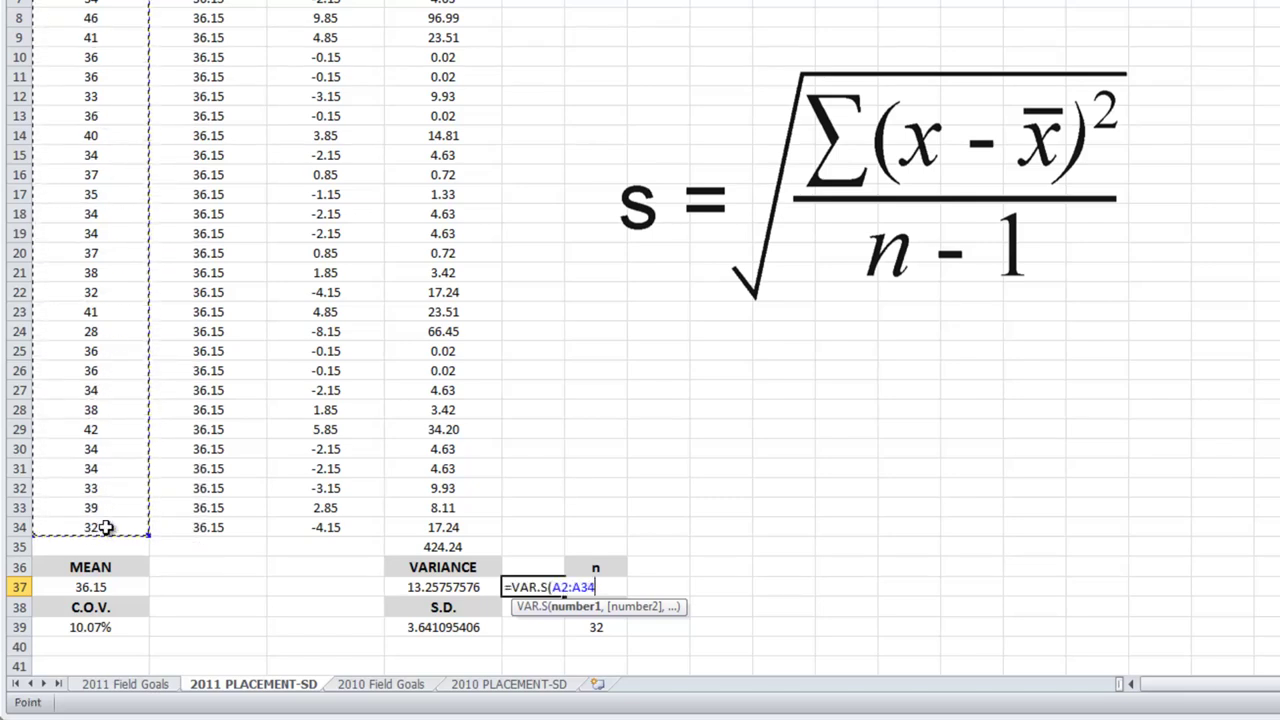
pyautogui.write(')')
pyautogui.press('Return')
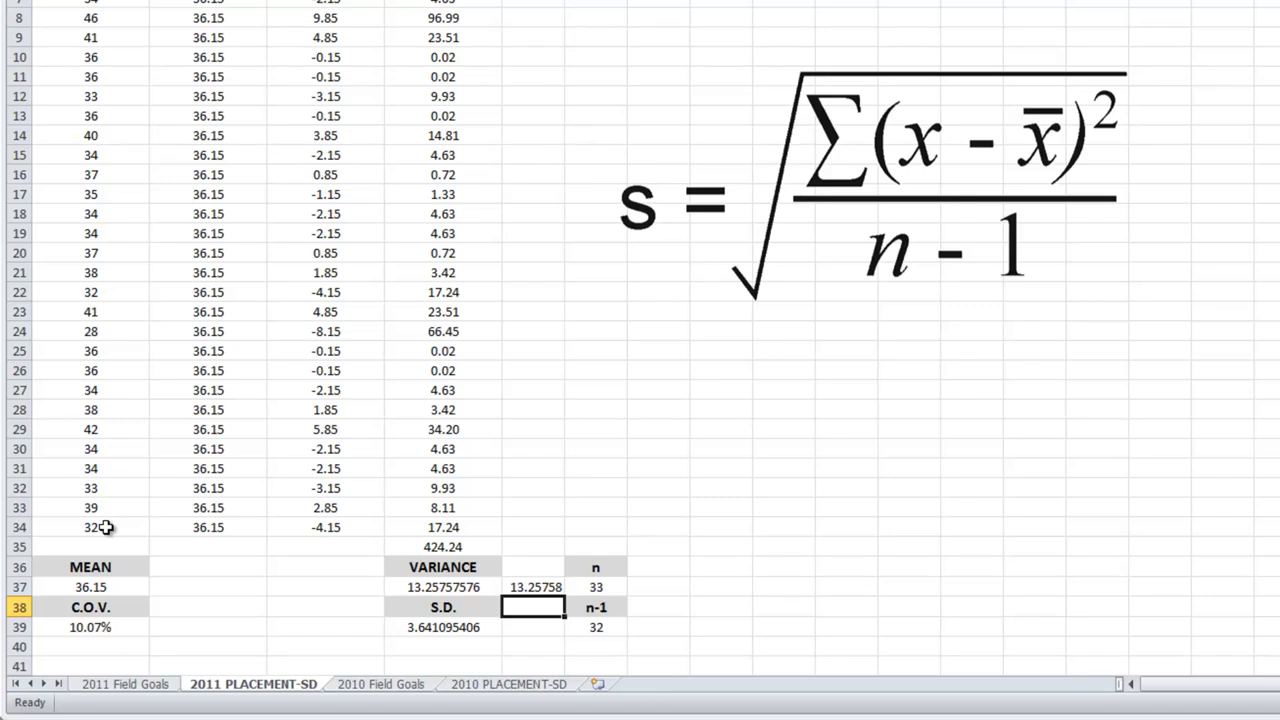
# Cross-check the standard deviation in E39 with the STDEV.S function over the scrimmage distances A2:A34
pyautogui.press('Down')
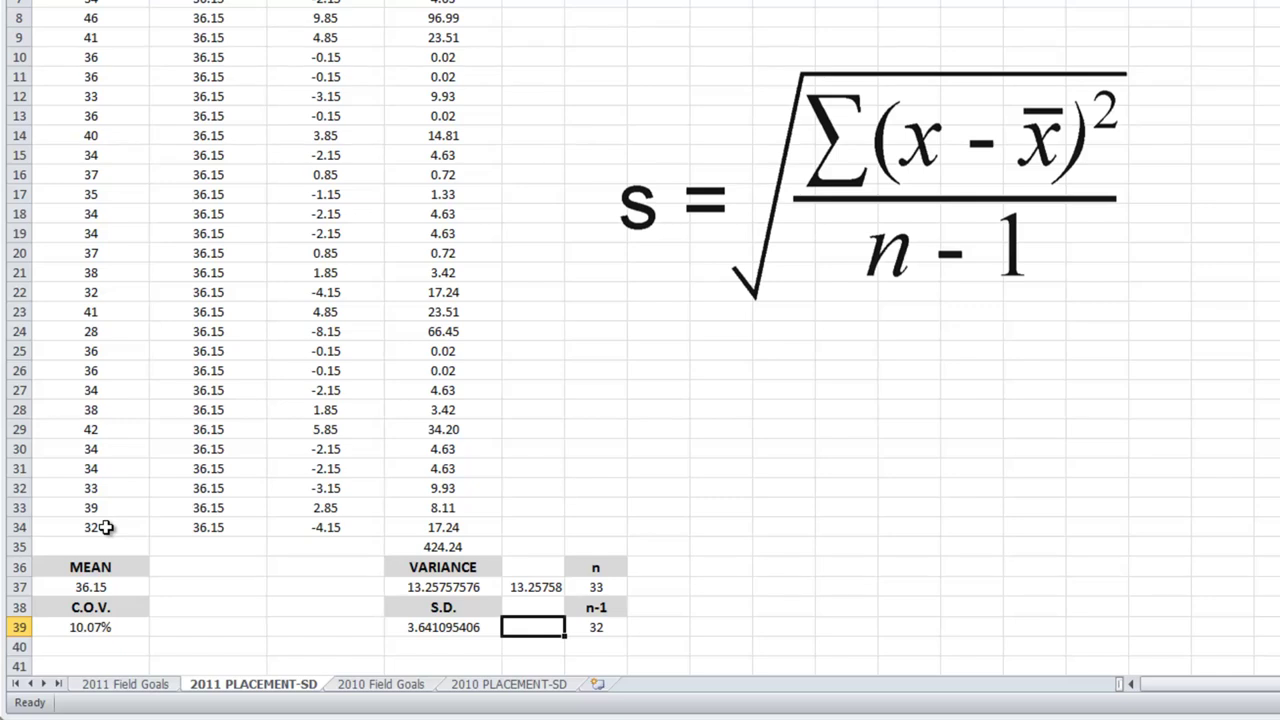
pyautogui.write('=st')
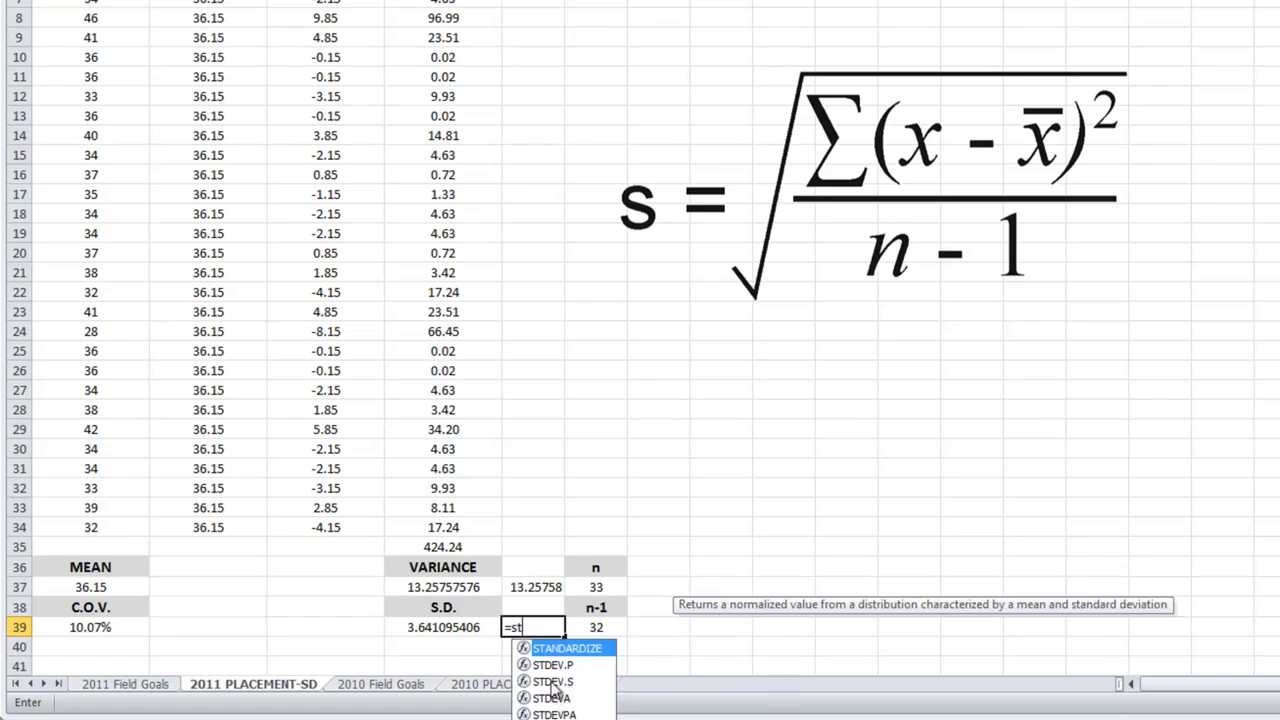
pyautogui.click(553, 688)
pyautogui.doubleClick(553, 688)
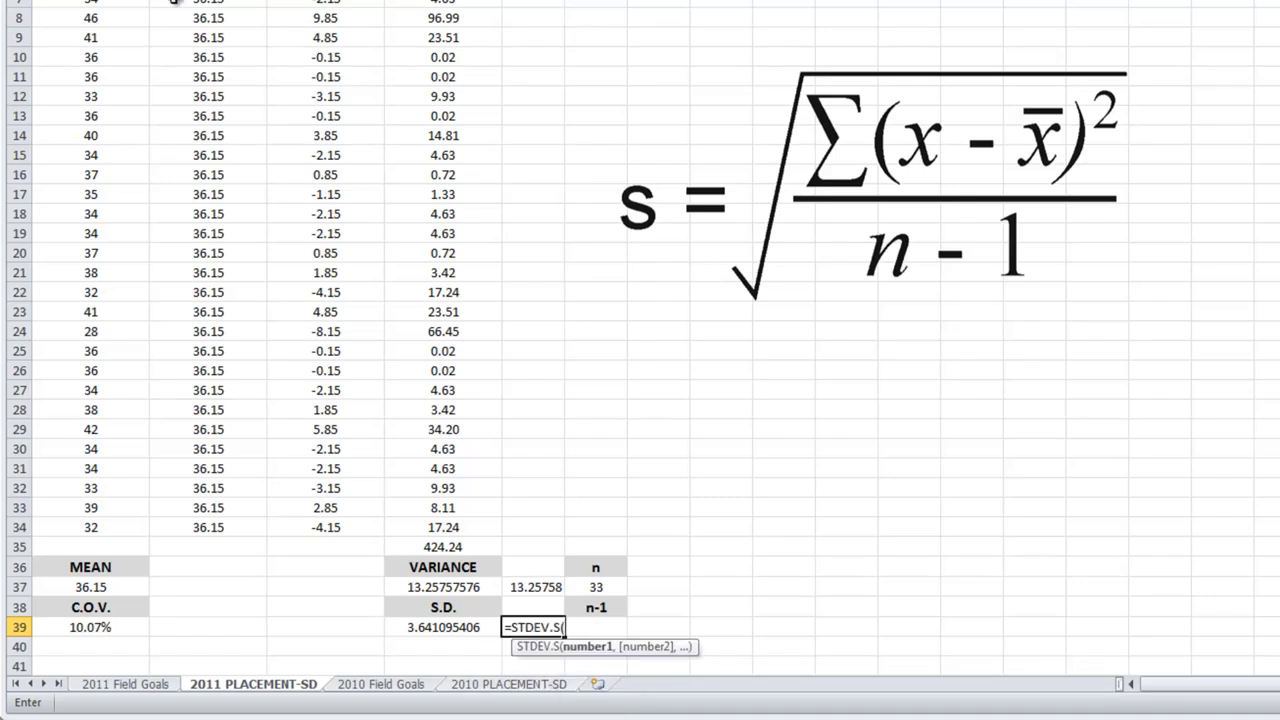
pyautogui.moveTo(90, 0); pyautogui.dragTo(106, 527)
pyautogui.write(')')
pyautogui.press('Return')
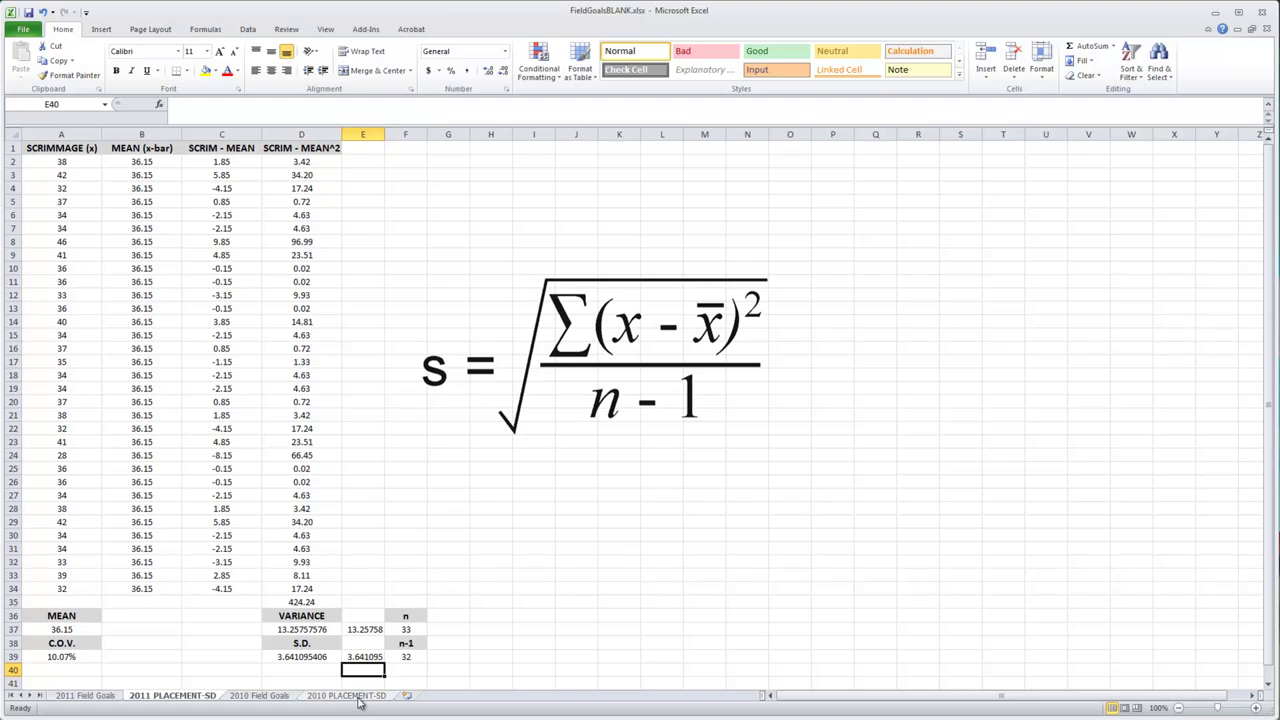
# On the 2010 PLACEMENT-SD sheet, calculate the MEAN in A39 with =AVERAGE(A2:A36) and show it with two decimals
pyautogui.click(357, 697)
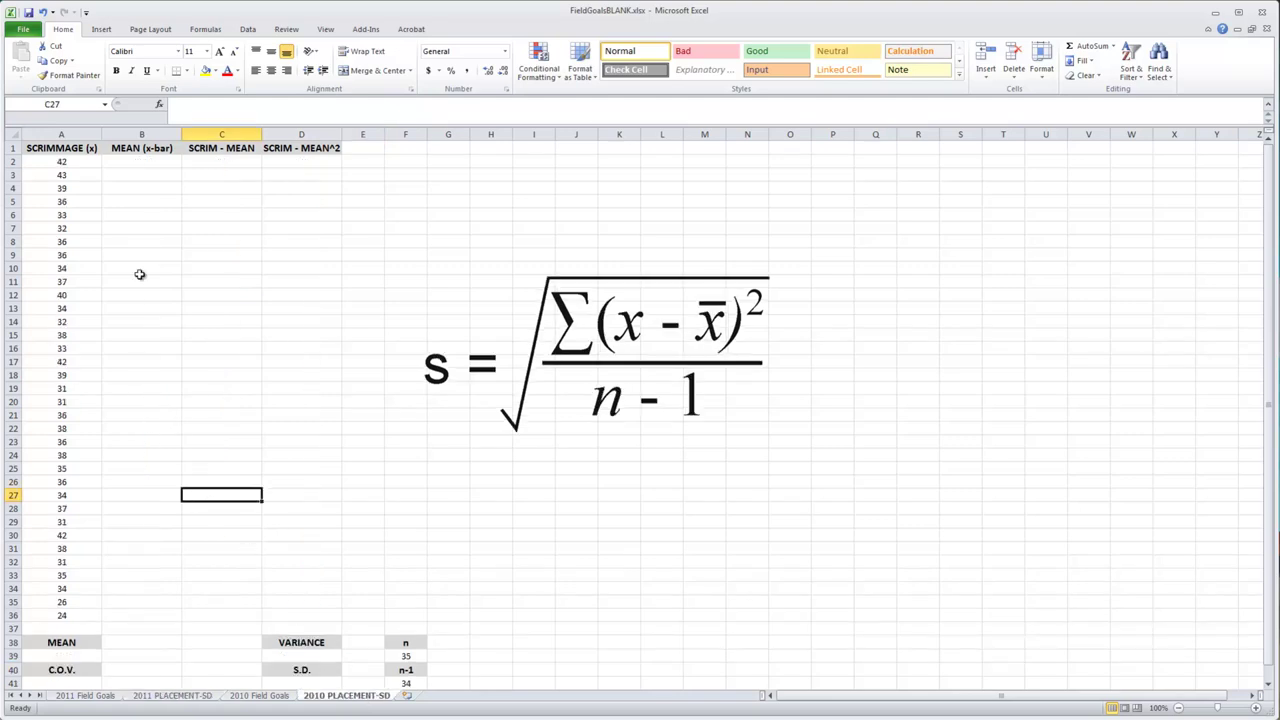
pyautogui.click(50, 655)
pyautogui.write('=')
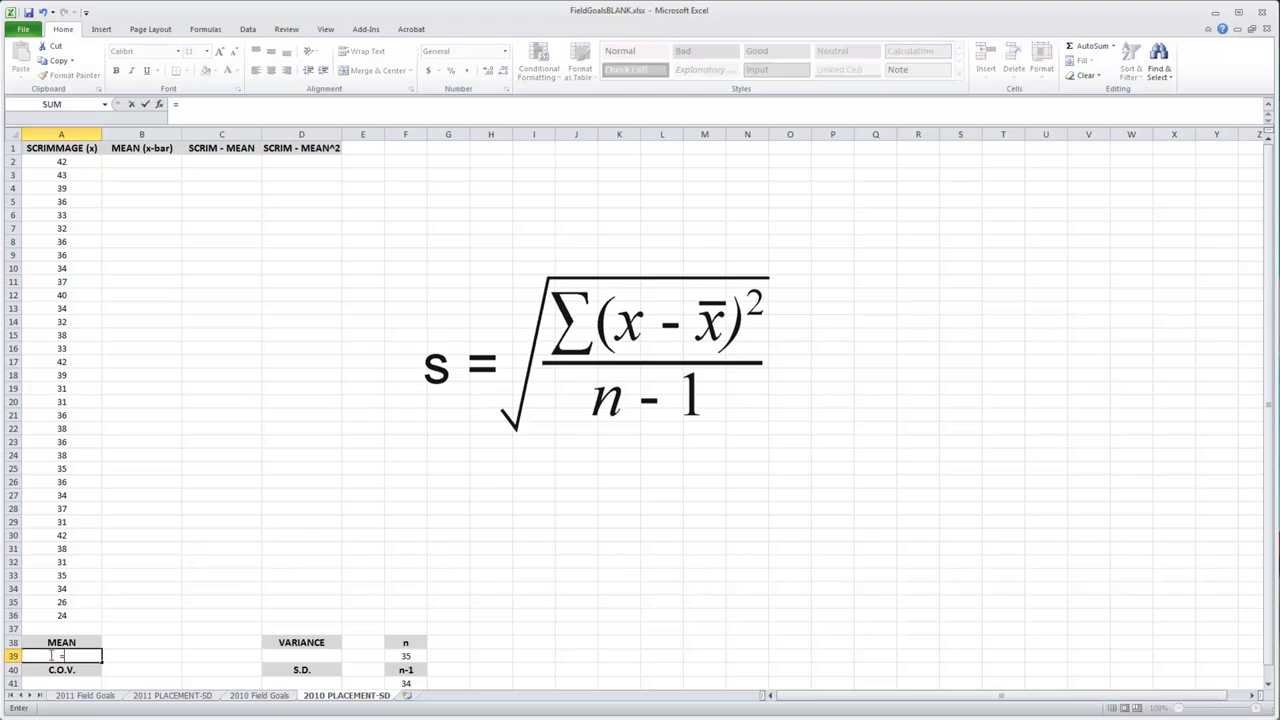
pyautogui.write('aver')
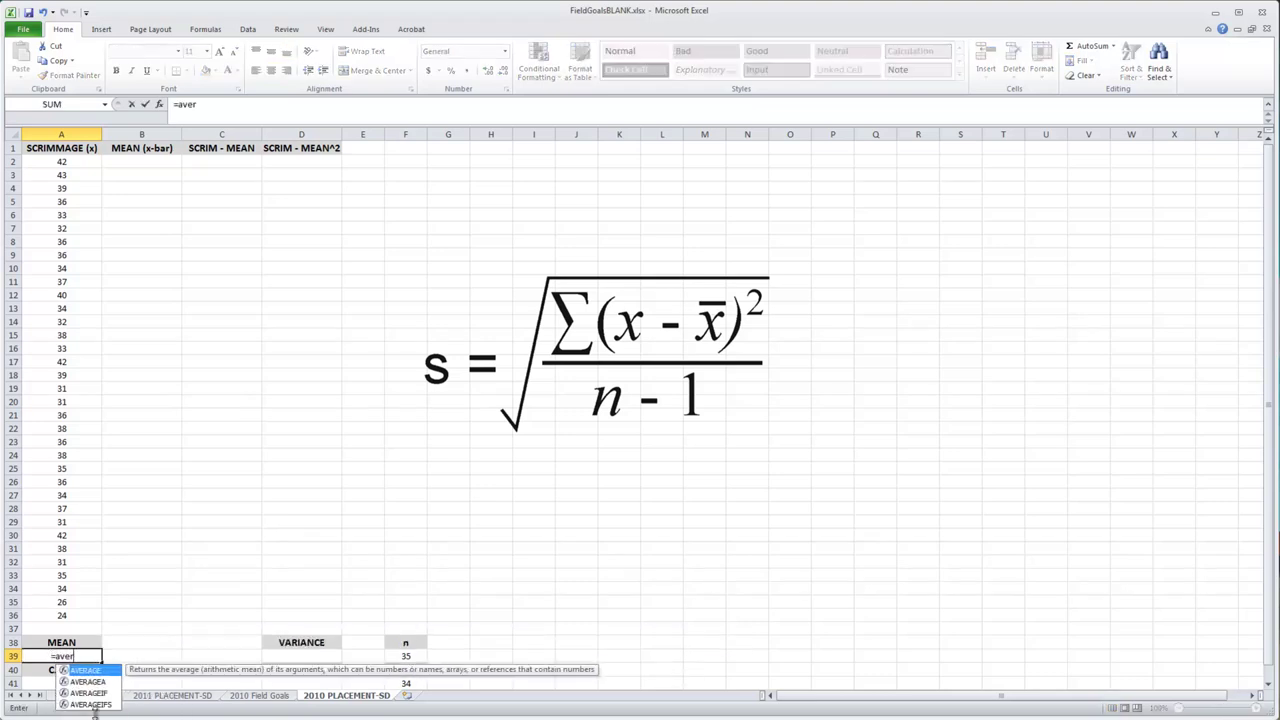
pyautogui.doubleClick(96, 675)
pyautogui.moveTo(62, 162); pyautogui.dragTo(75, 615)
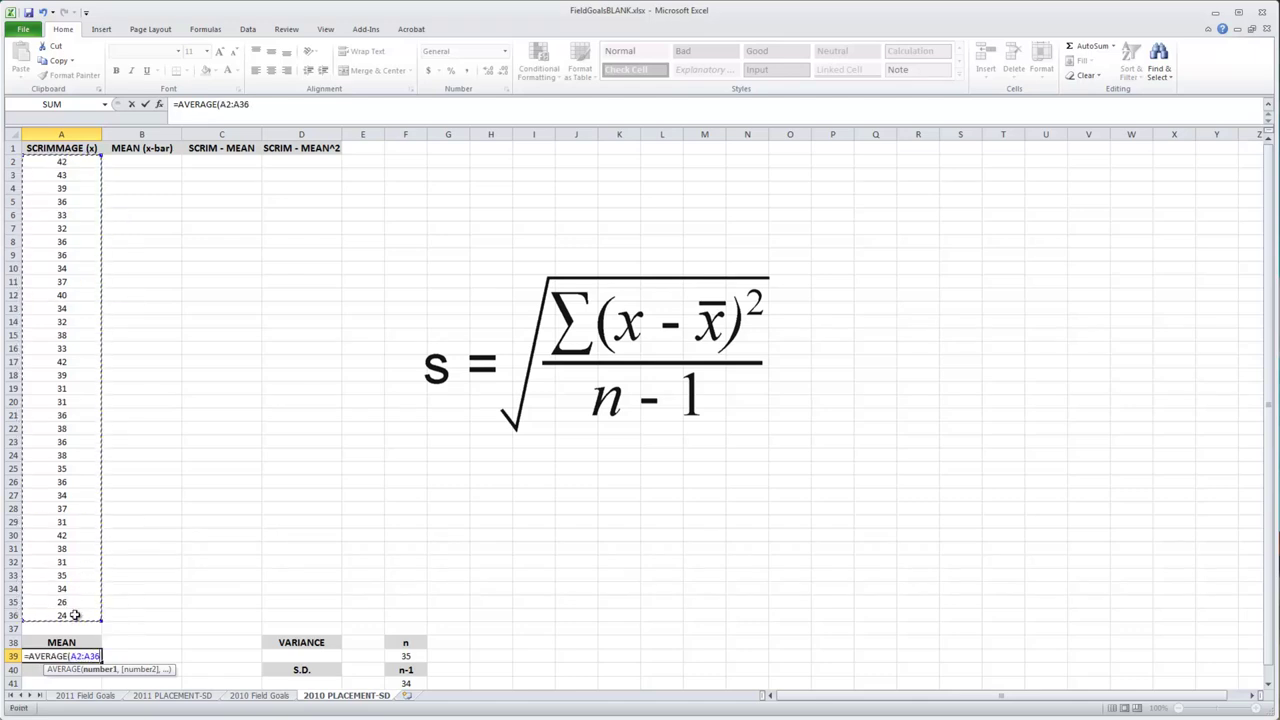
pyautogui.press('Return')
pyautogui.click(66, 657)
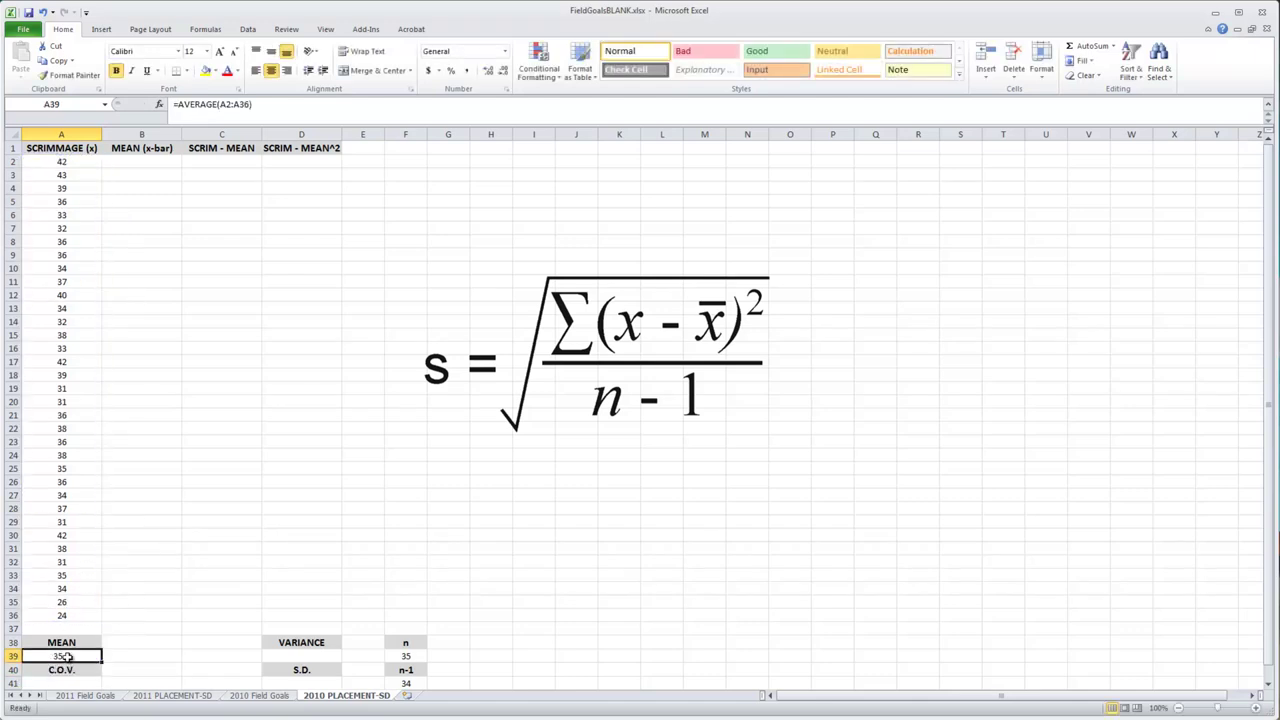
pyautogui.click(488, 71)
# Fill the MEAN (x-bar) column B2:B36 with the absolute reference =$A$39 and center the values
pyautogui.click(157, 163)
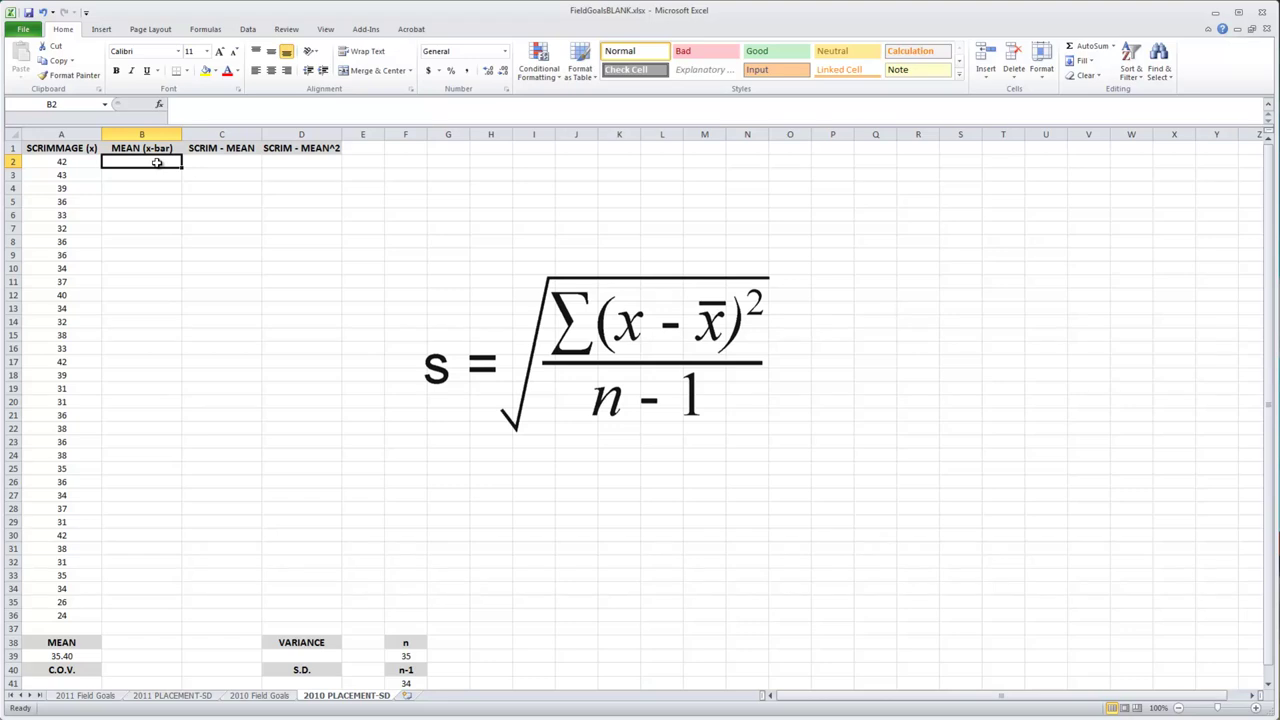
pyautogui.write('=')
pyautogui.click(62, 655)
pyautogui.press('F4')
pyautogui.press('Return')
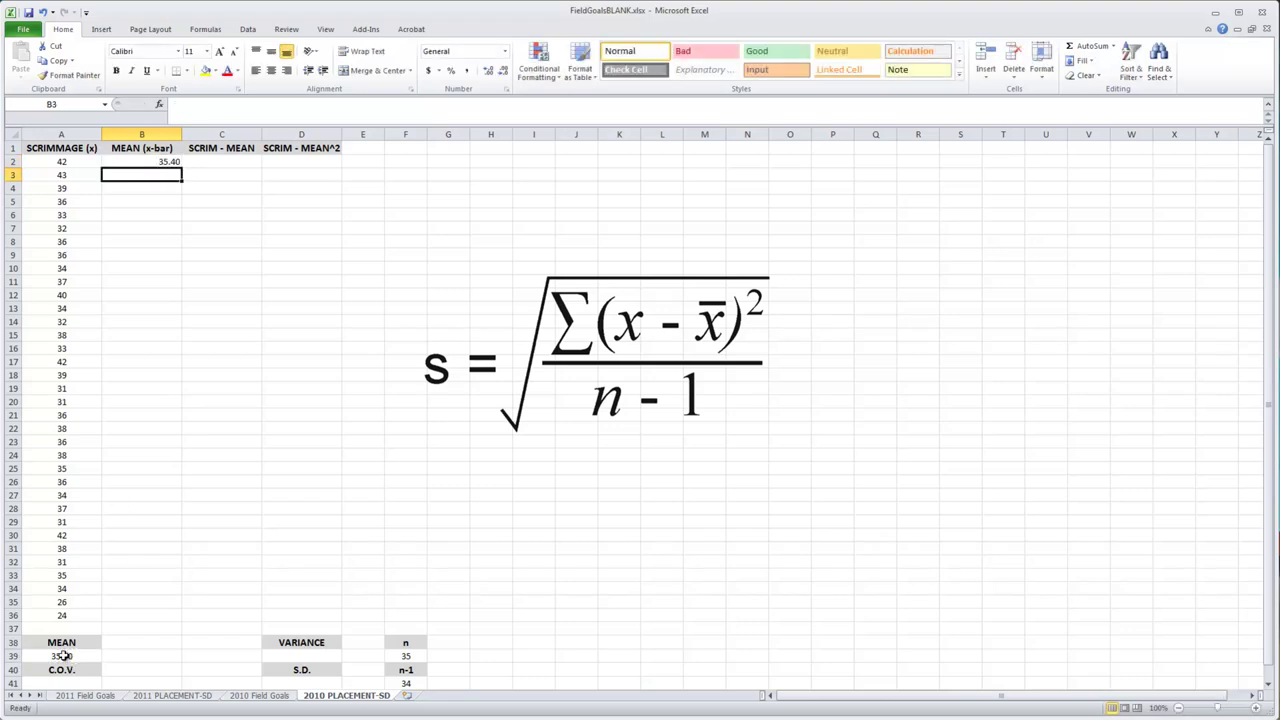
pyautogui.click(117, 162)
pyautogui.moveTo(183, 170); pyautogui.dragTo(186, 622)
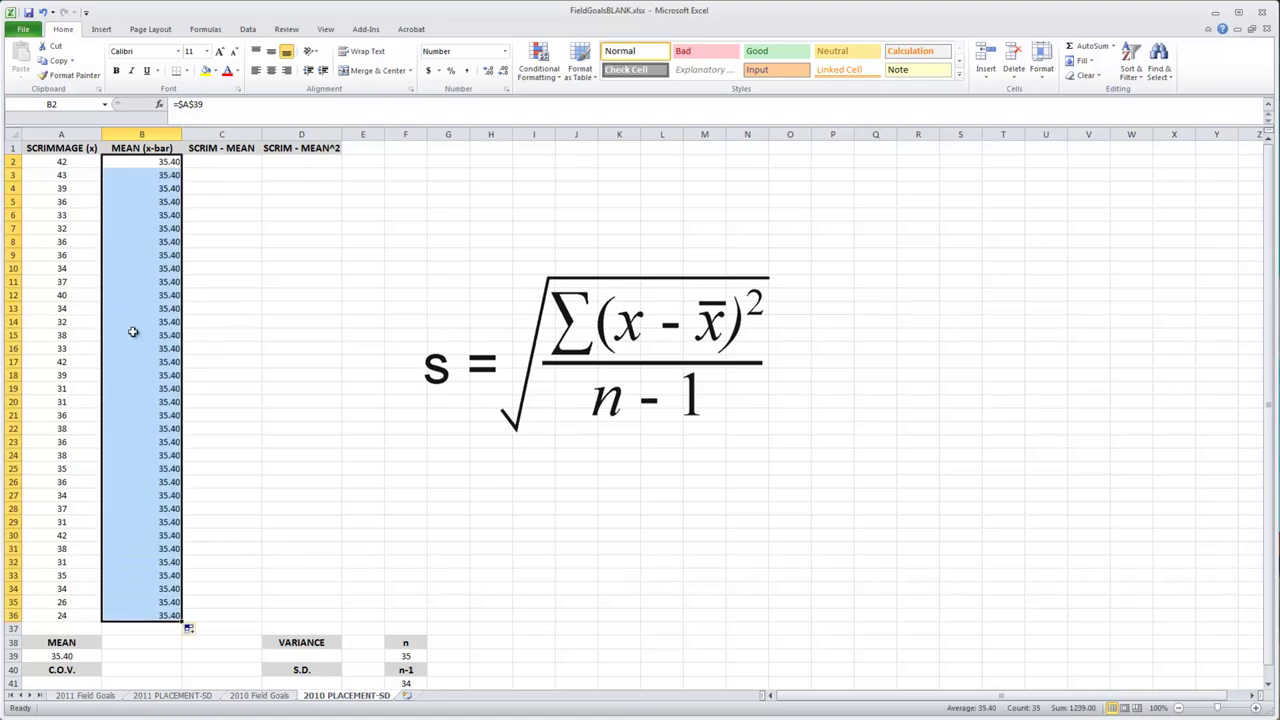
pyautogui.click(192, 337)
# Calculate the SCRIM - MEAN deviations with =A2-B2 in C2, fill down to C36 and center the column
pyautogui.click(213, 162)
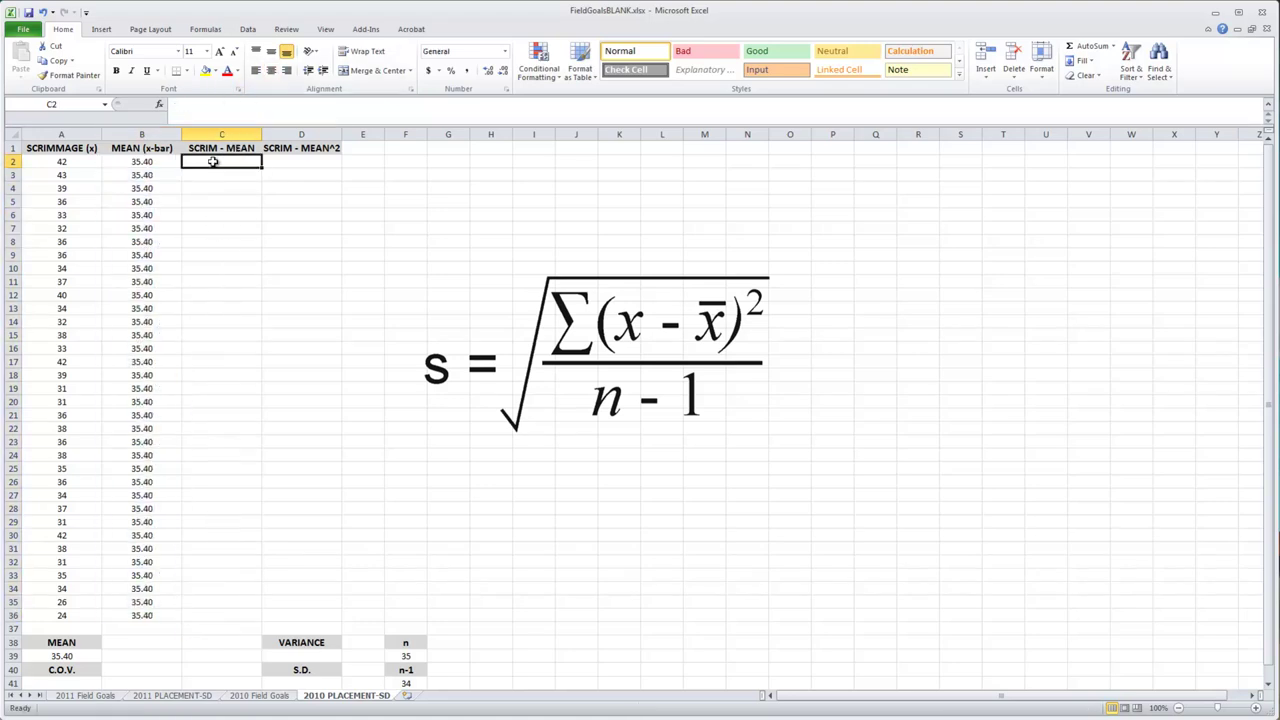
pyautogui.write('=')
pyautogui.click(64, 164)
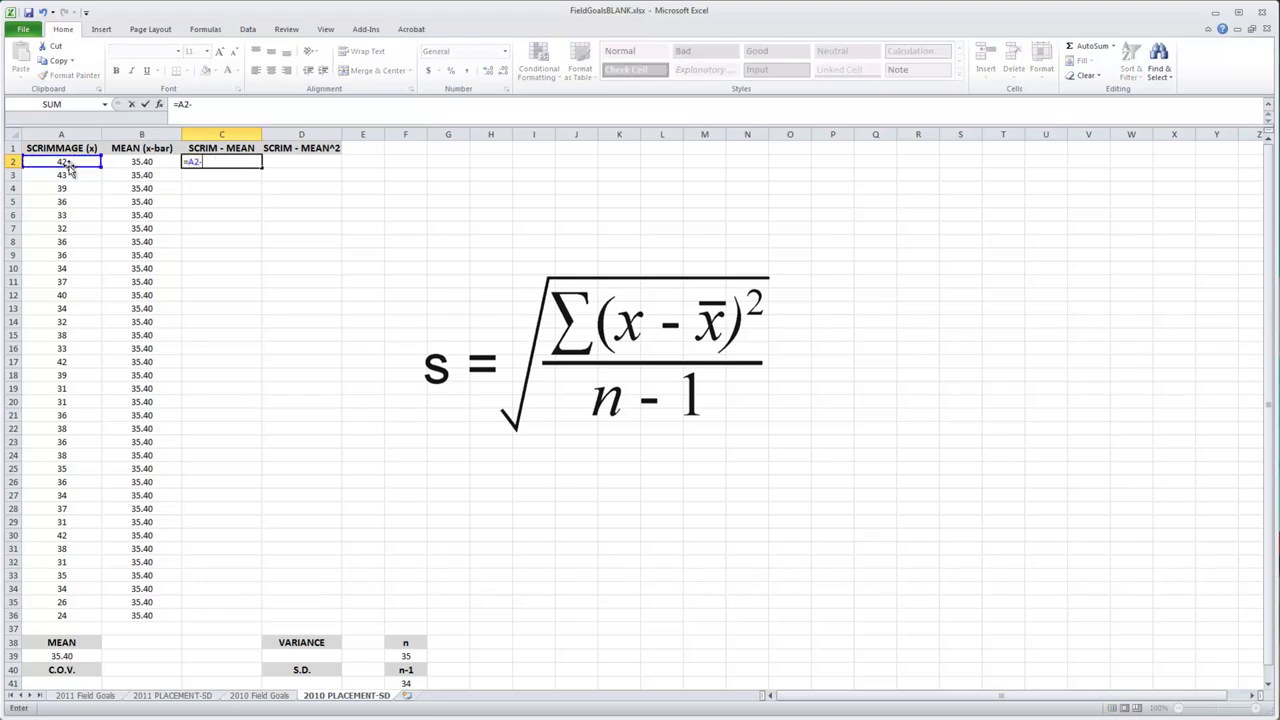
pyautogui.click(133, 162)
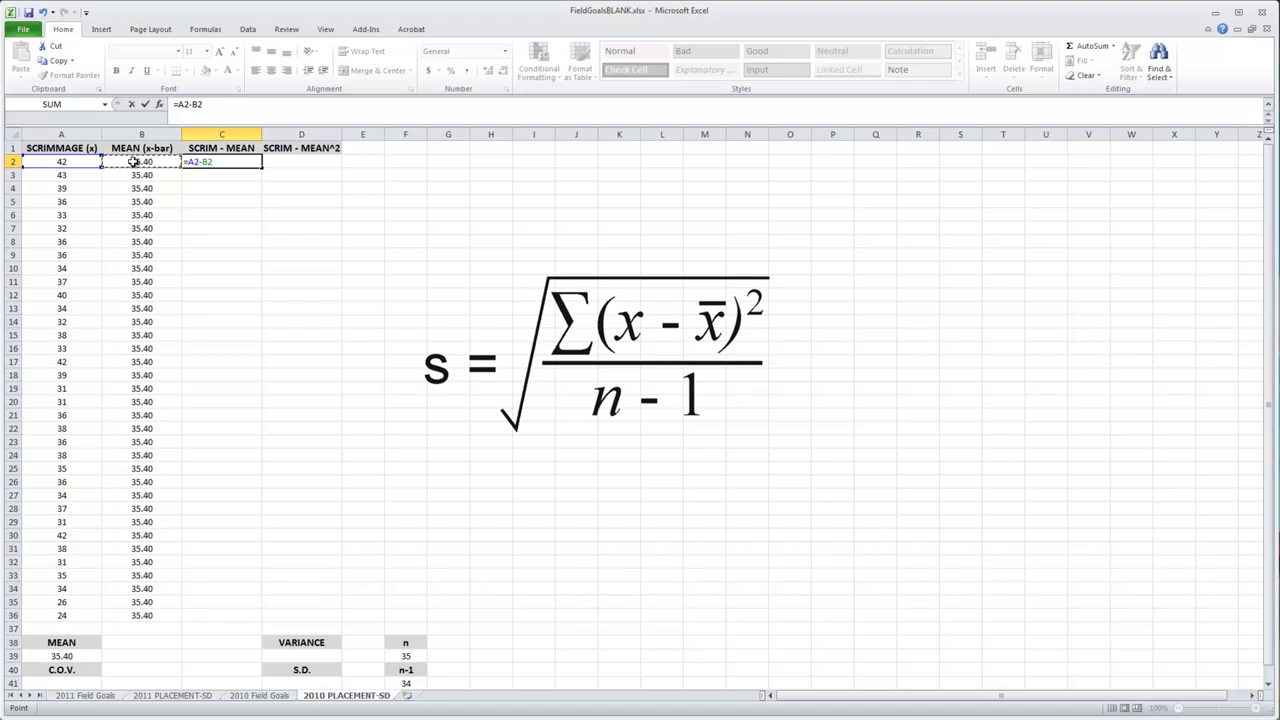
pyautogui.press('Return')
pyautogui.click(206, 164)
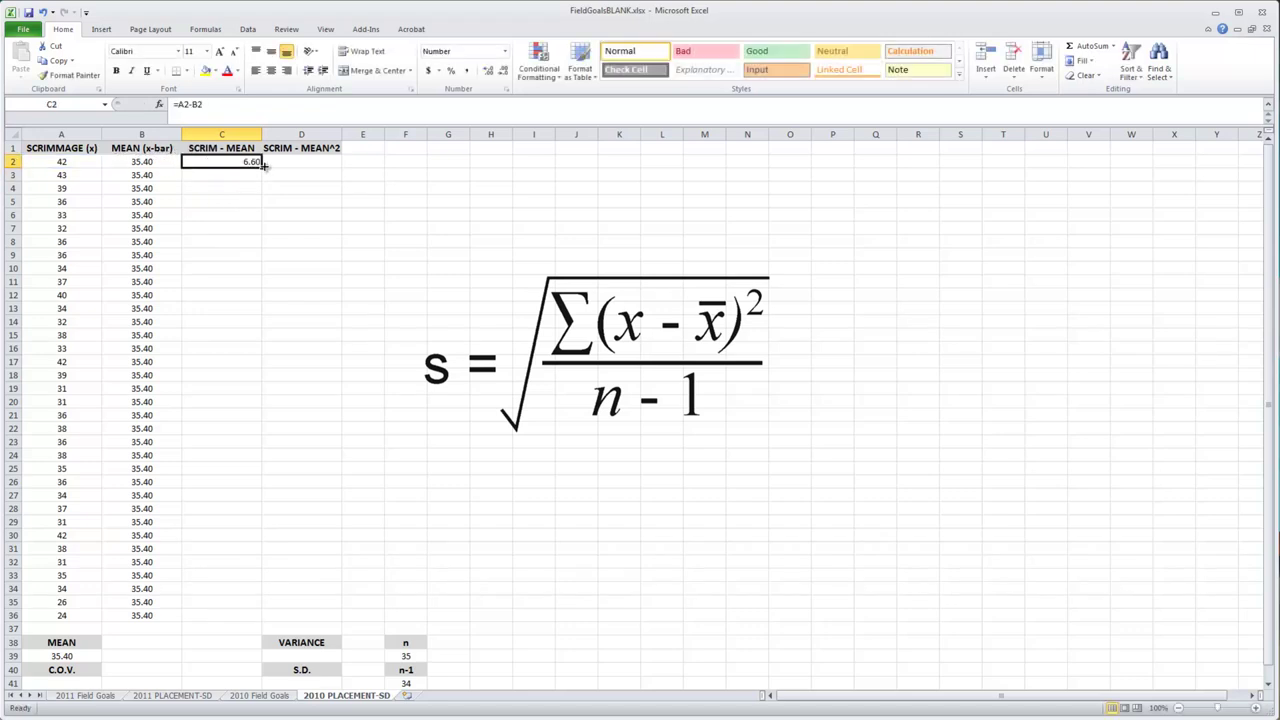
pyautogui.moveTo(261, 167); pyautogui.dragTo(240, 620)
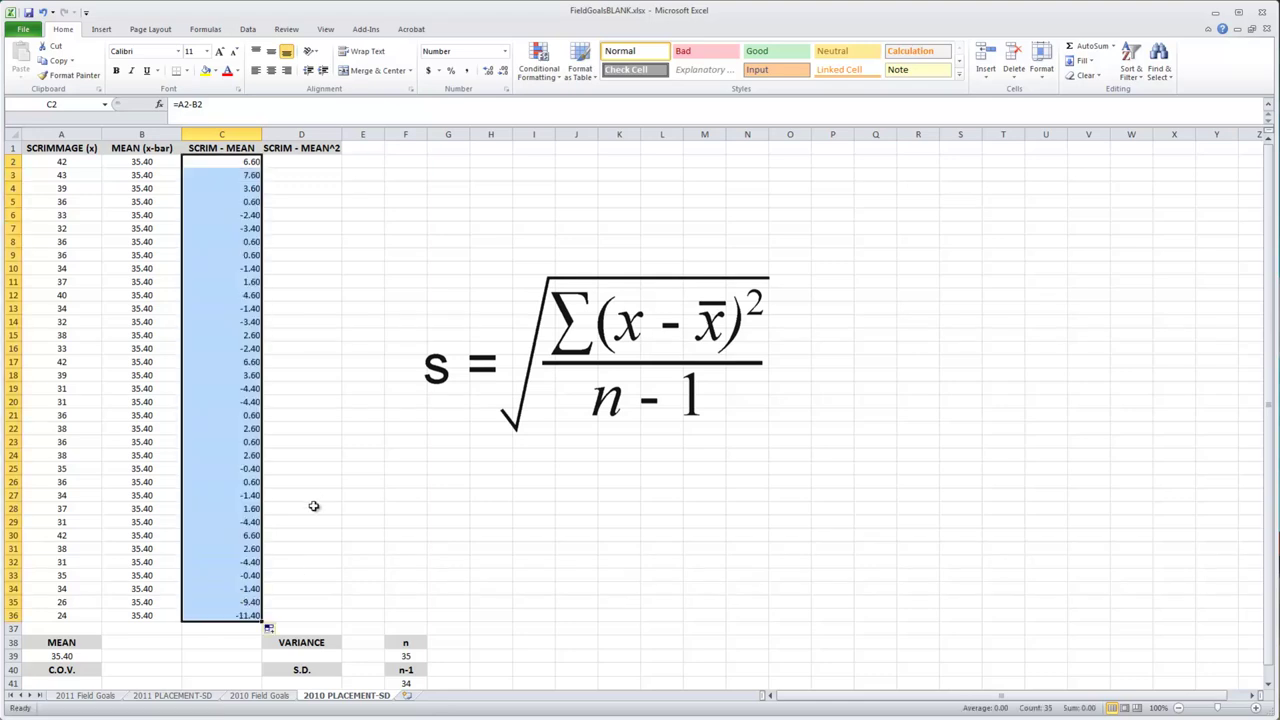
# Square the deviations with =C2^2 in D2, fill the formula down to D35 and center the values
pyautogui.click(296, 162)
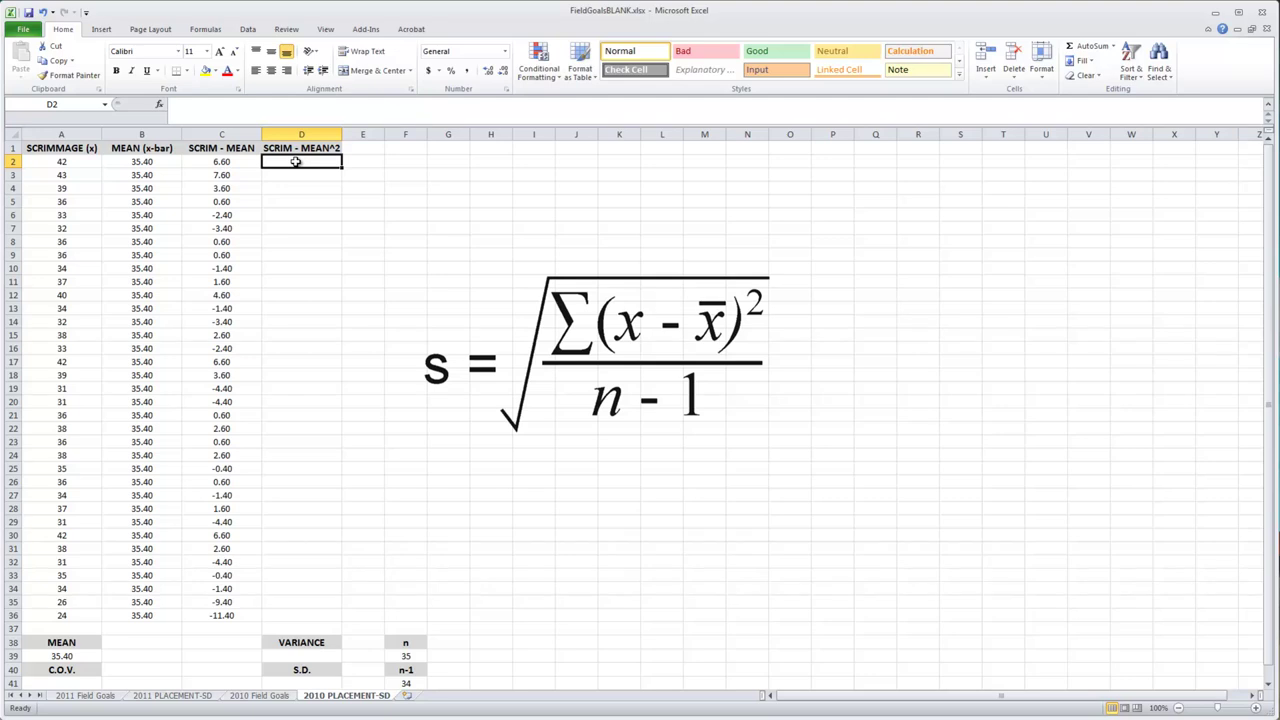
pyautogui.write('=')
pyautogui.click(224, 161)
pyautogui.write('^2')
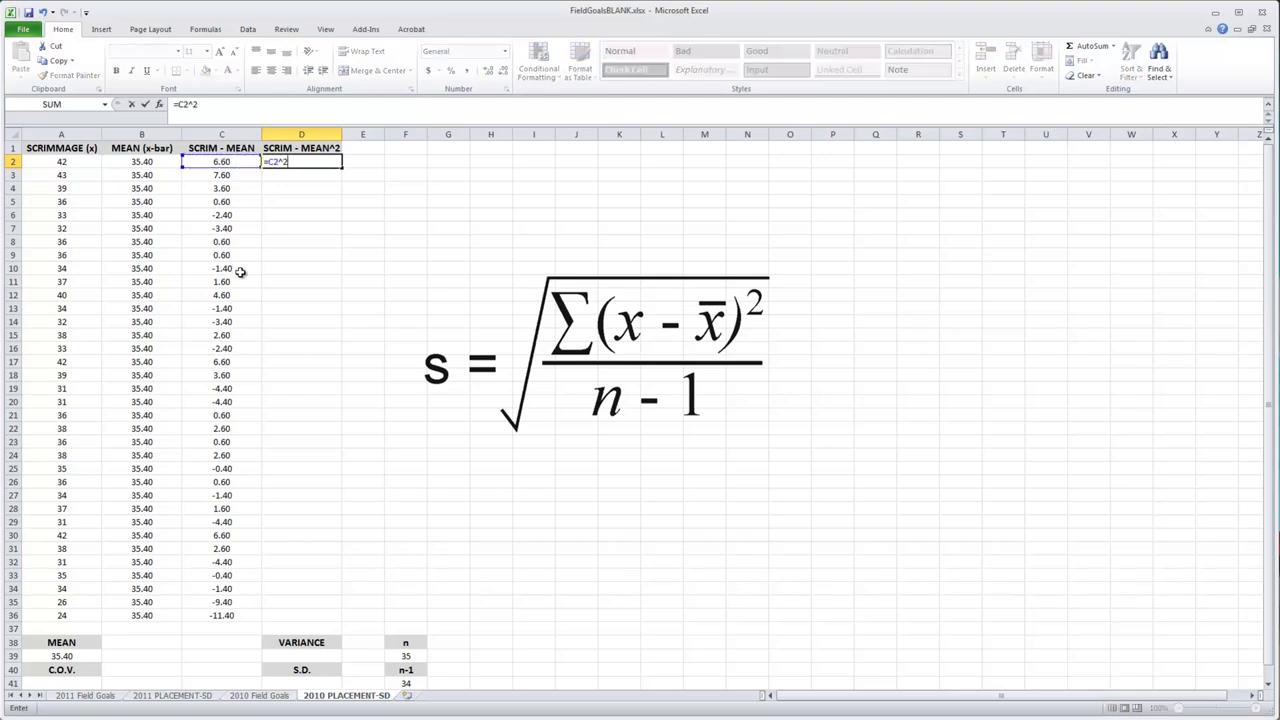
pyautogui.press('Return')
pyautogui.click(329, 163)
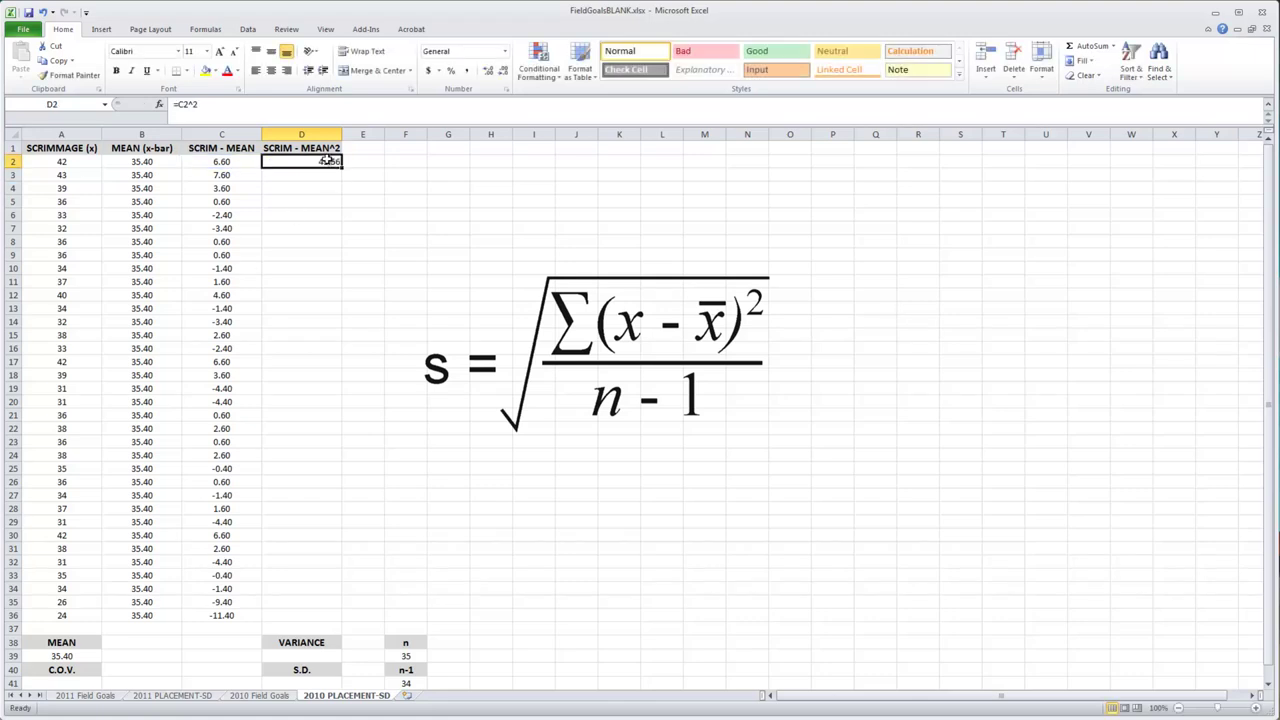
pyautogui.moveTo(340, 168); pyautogui.dragTo(338, 604)
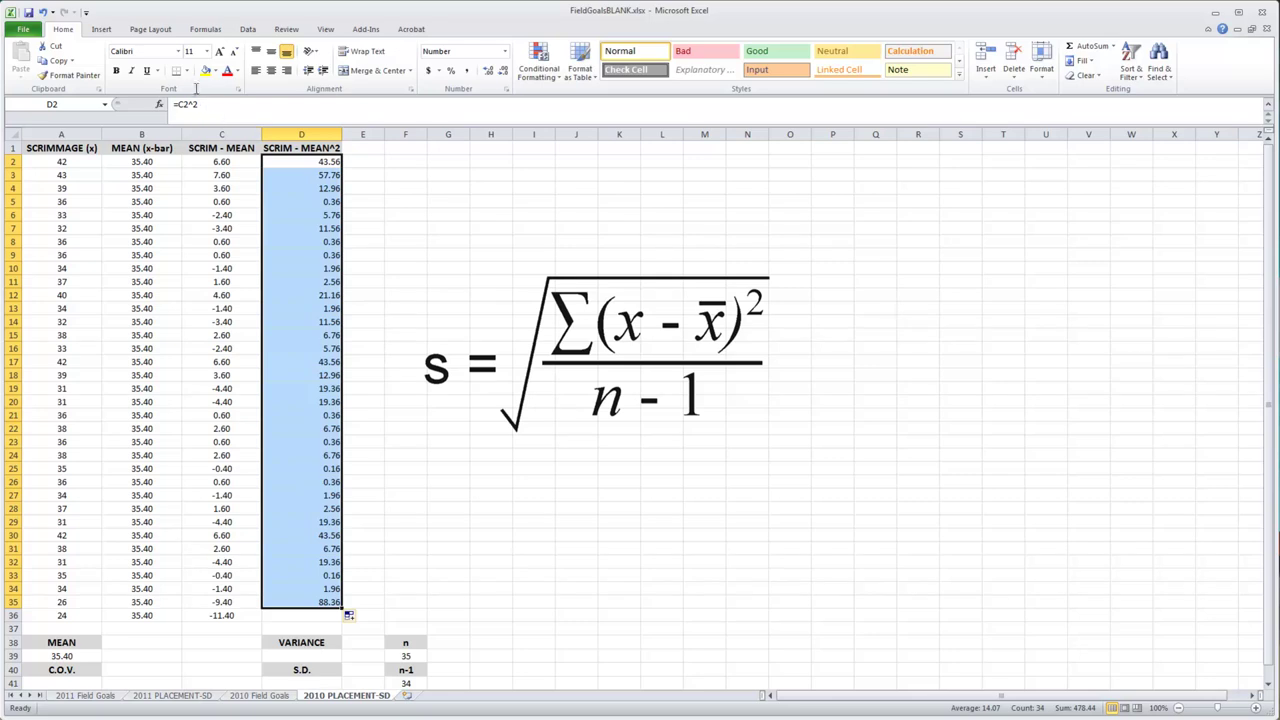
pyautogui.click(270, 70)
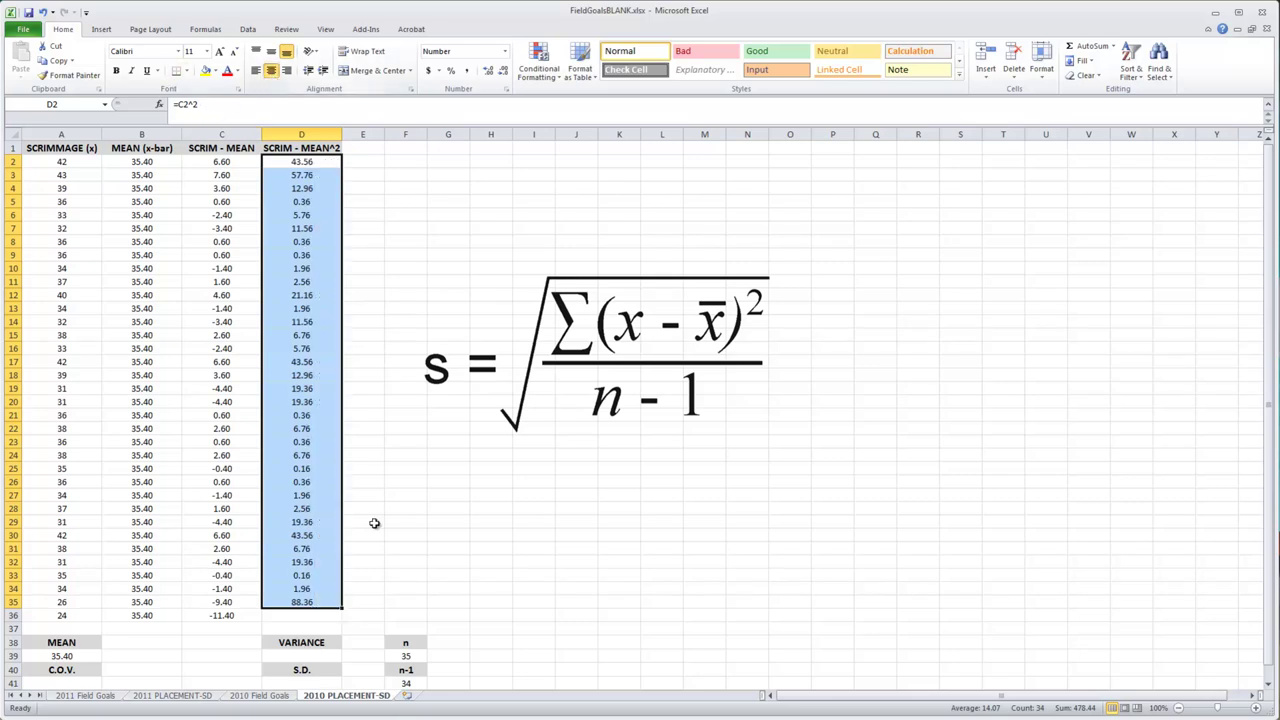
# Extend the squared-deviation formula from D35 to the last data row, D36
pyautogui.click(371, 600)
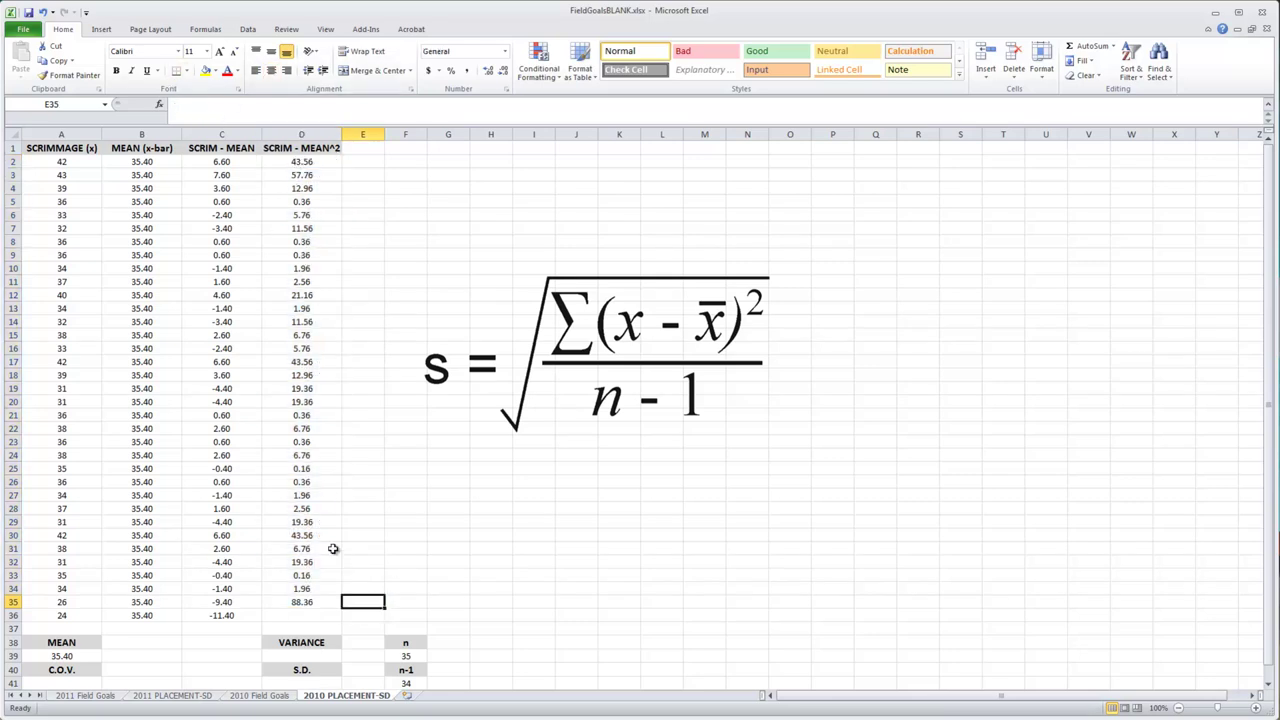
pyautogui.click(300, 604)
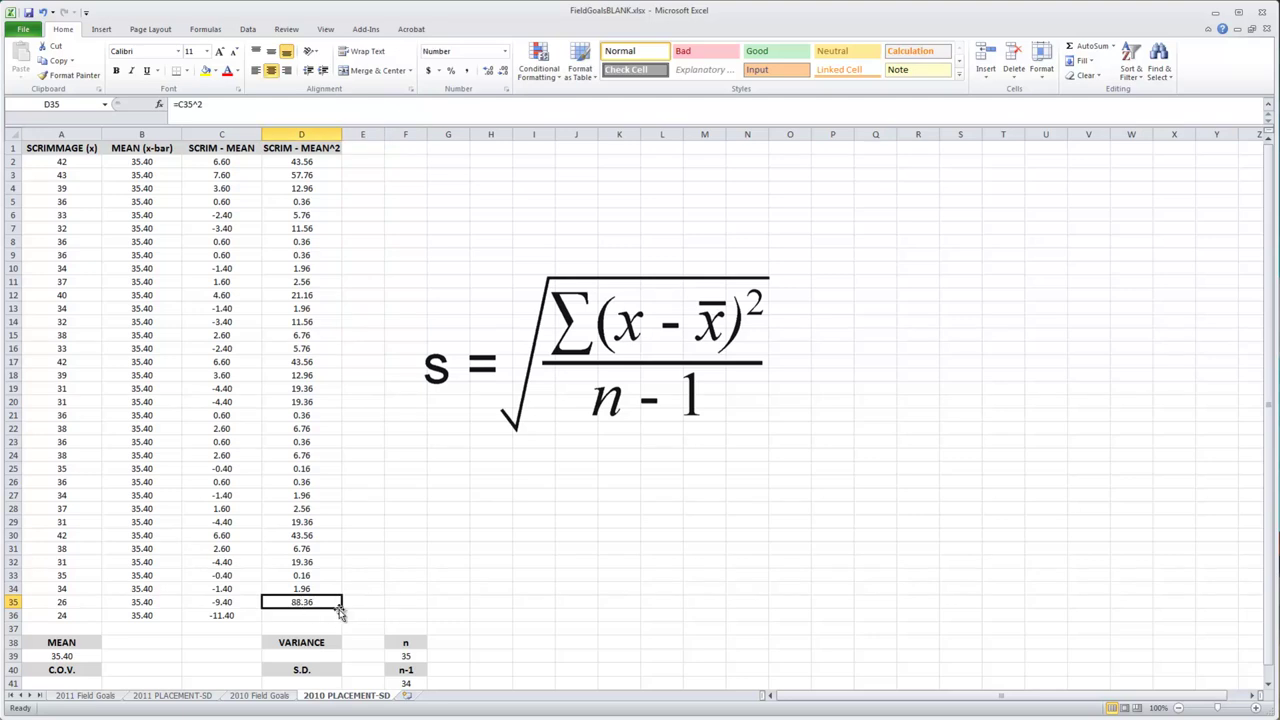
pyautogui.moveTo(340, 608); pyautogui.dragTo(343, 624)
pyautogui.click(395, 600)
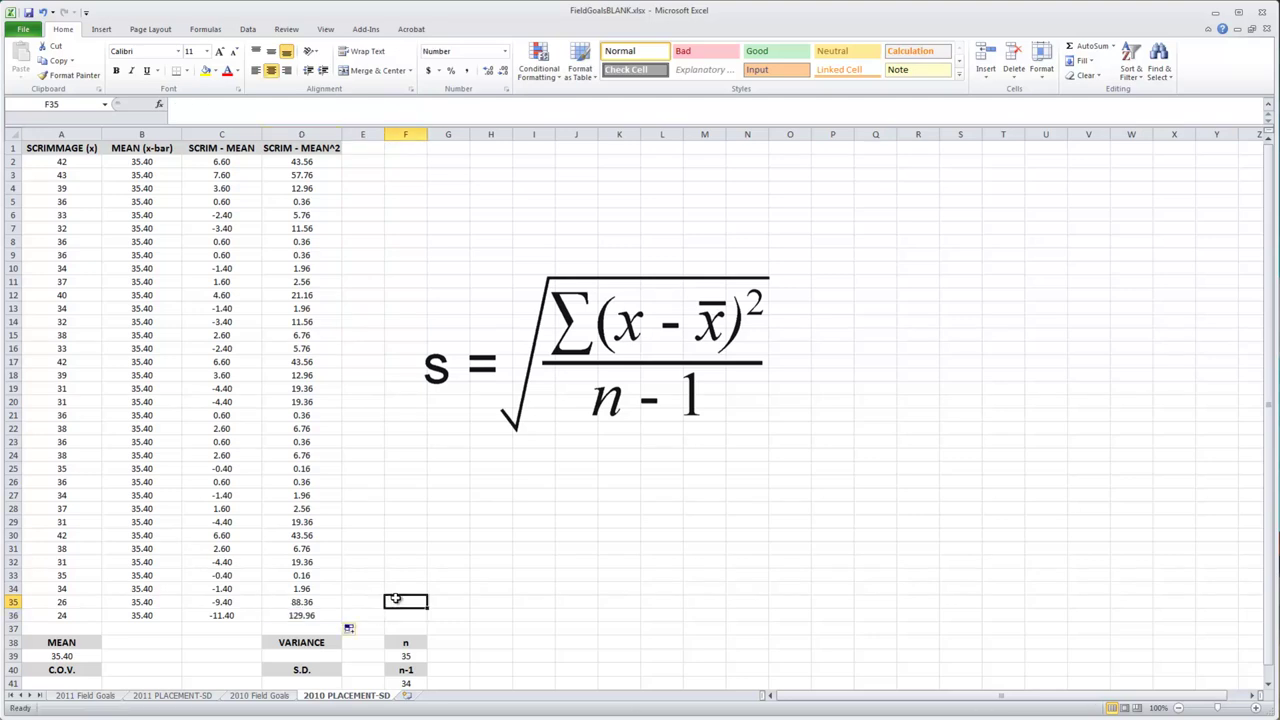
pyautogui.click(495, 628)
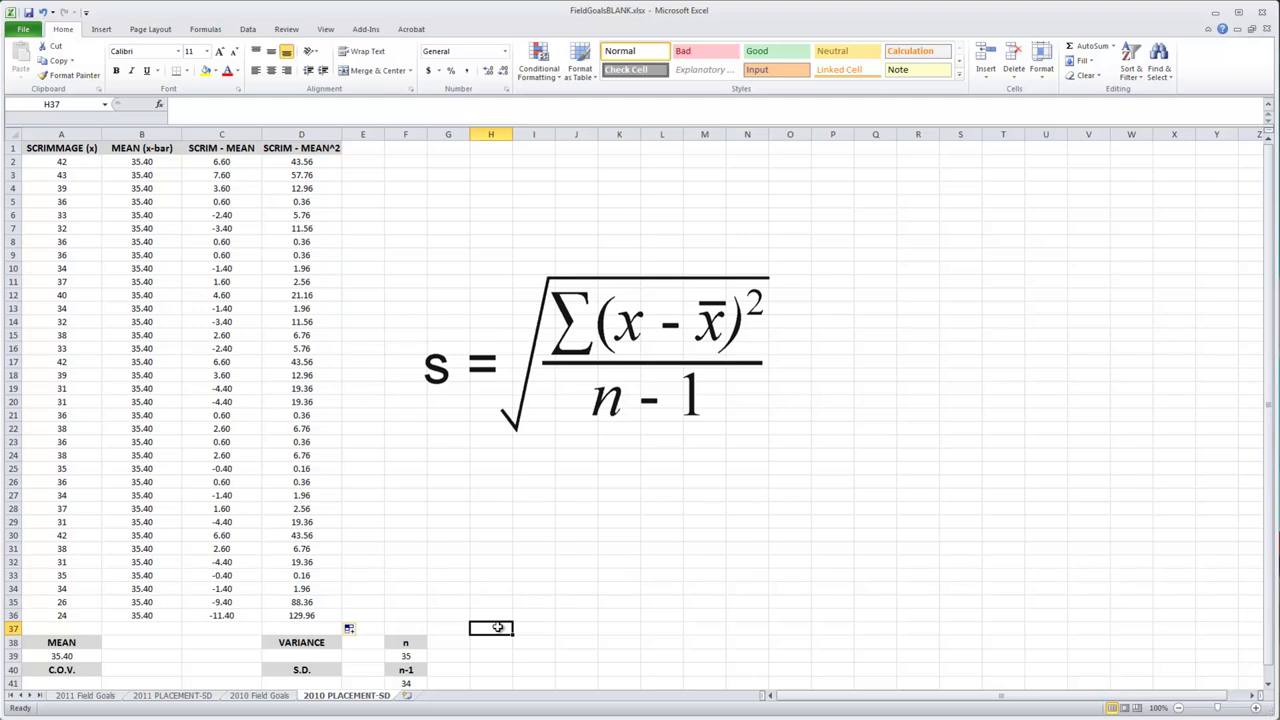
# Consult the 2011 PLACEMENT-SD sheet, and total the squared deviations on 2010 PLACEMENT-SD with =SUM(D2:D36) in D37, centered
pyautogui.click(85, 695)
pyautogui.click(152, 698)
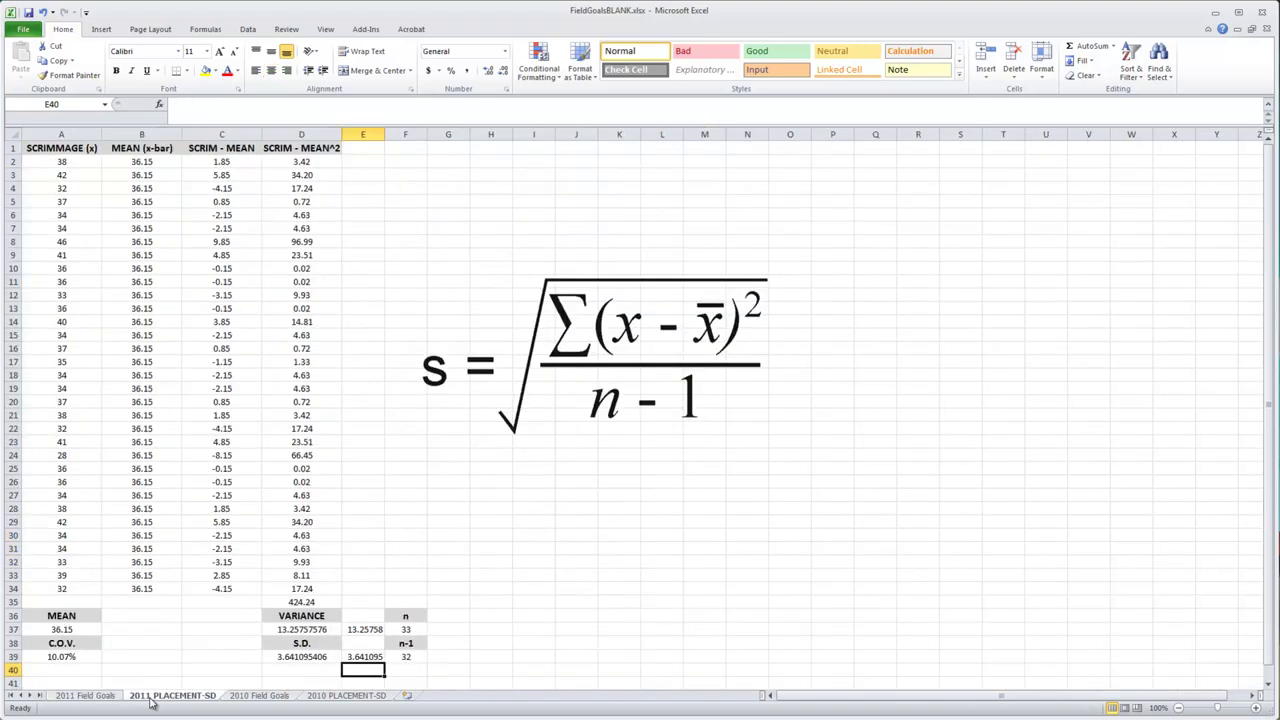
pyautogui.click(333, 700)
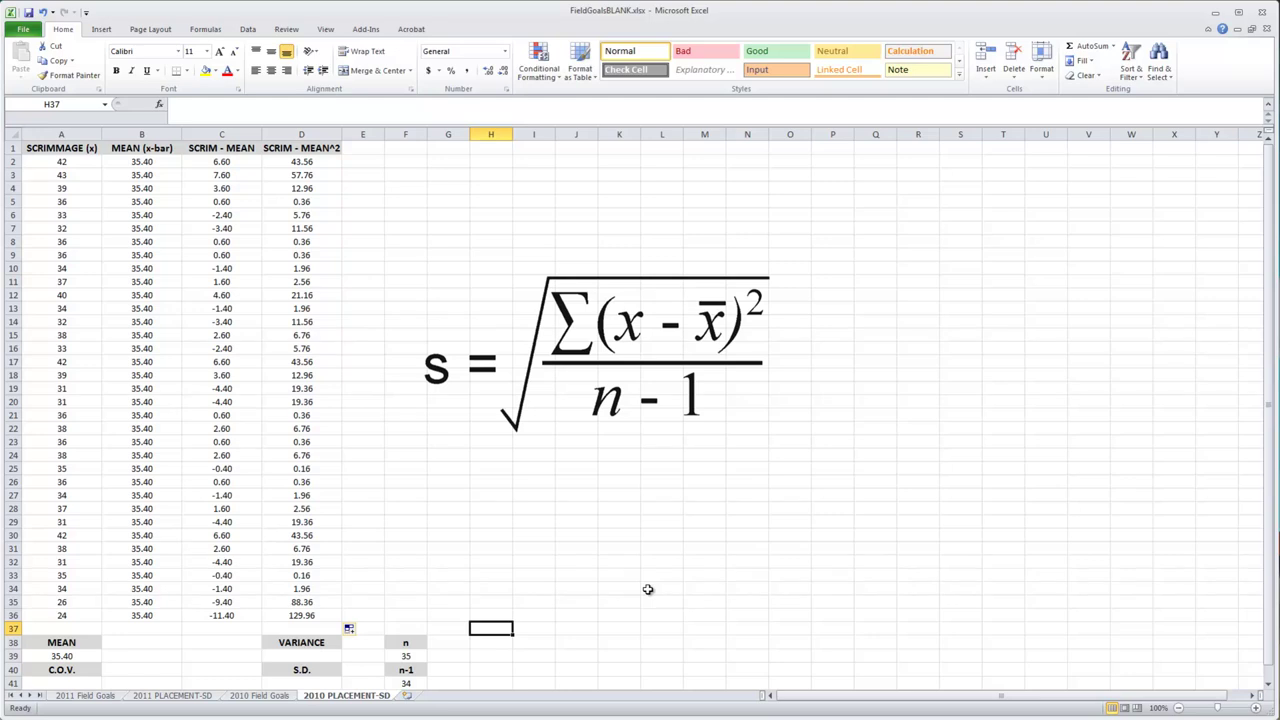
pyautogui.click(298, 628)
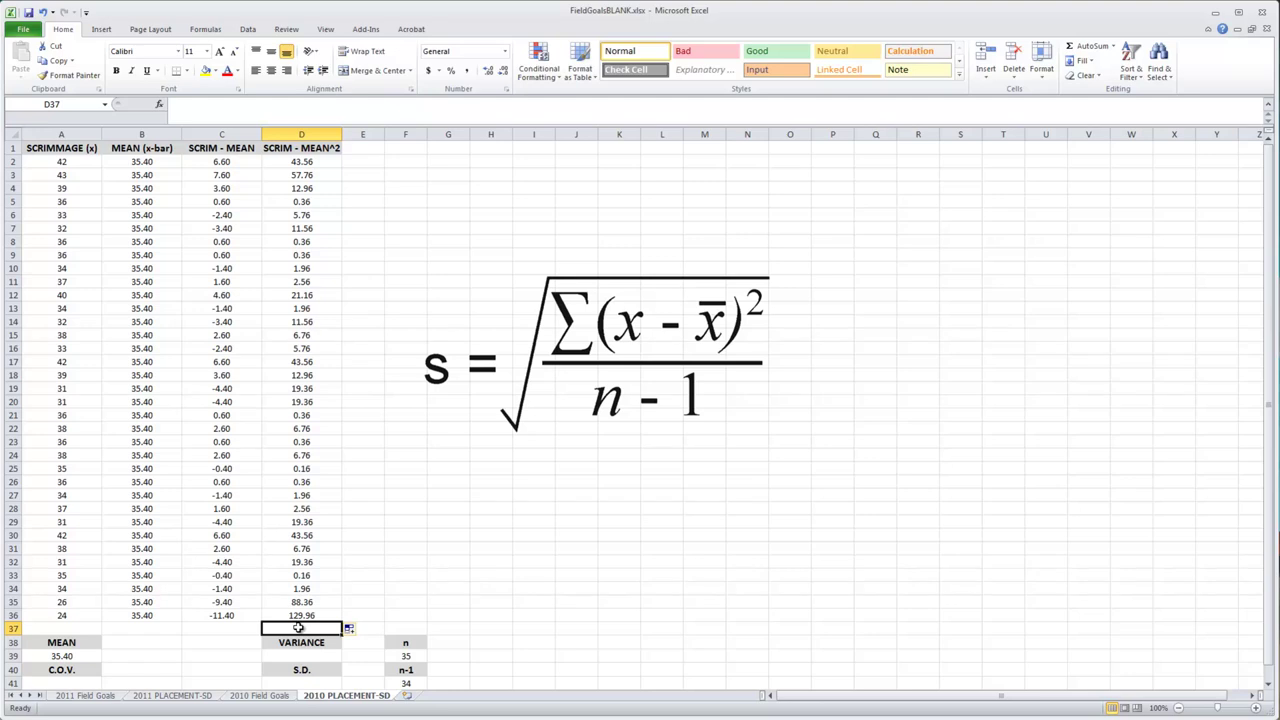
pyautogui.write('=sum(')
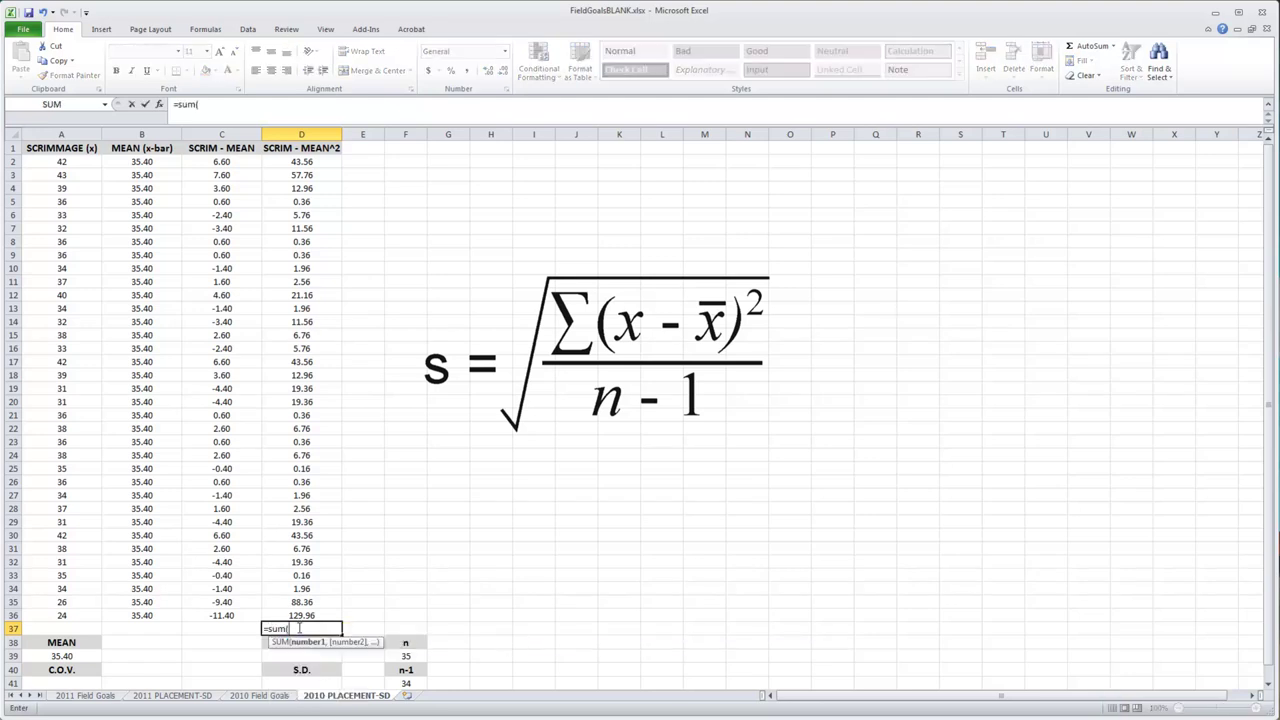
pyautogui.moveTo(312, 162); pyautogui.dragTo(300, 615)
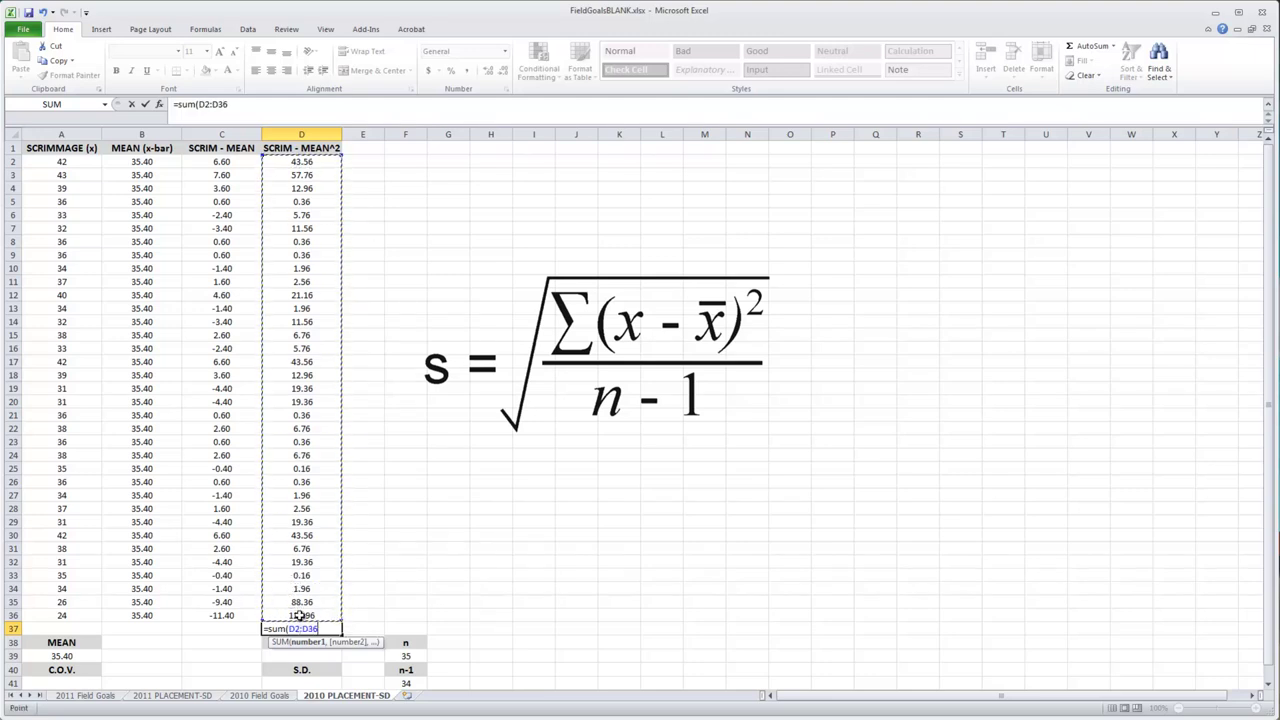
pyautogui.press('Return')
pyautogui.click(296, 629)
pyautogui.click(271, 72)
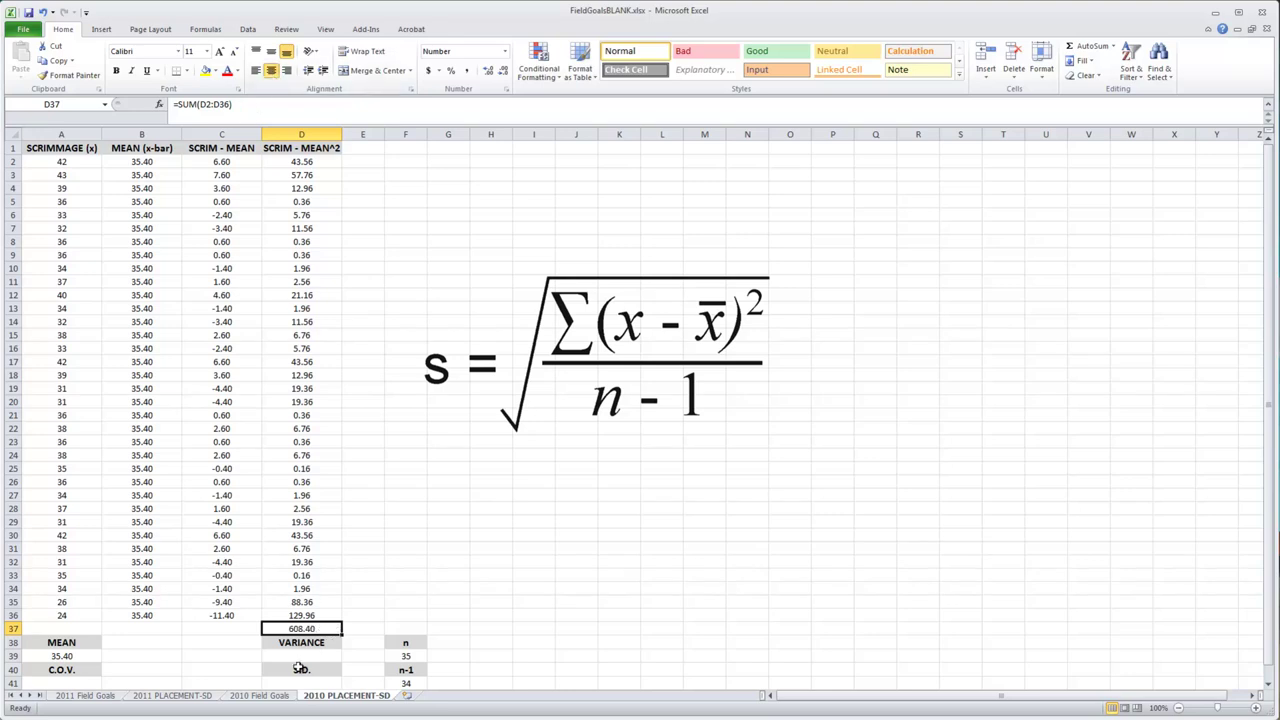
# Calculate the 2010 variance in D39 with =D37/F41 and center the result
pyautogui.click(299, 656)
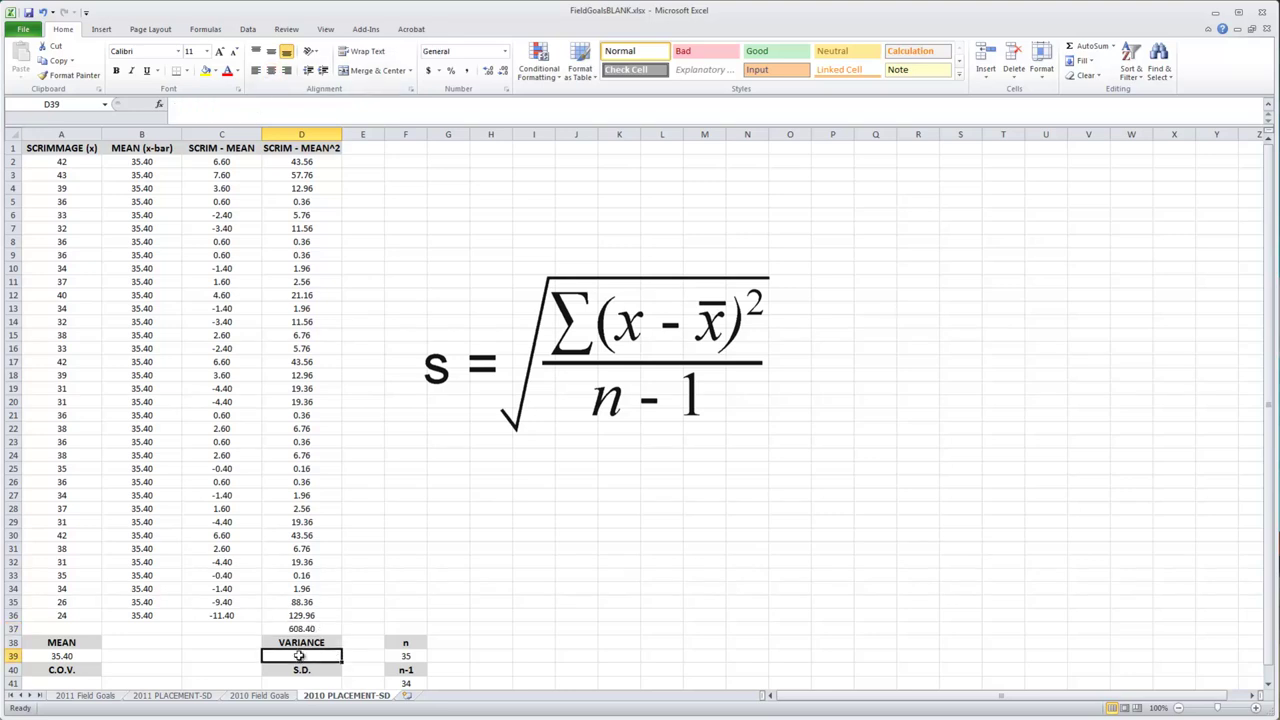
pyautogui.write('=')
pyautogui.click(300, 628)
pyautogui.write('/')
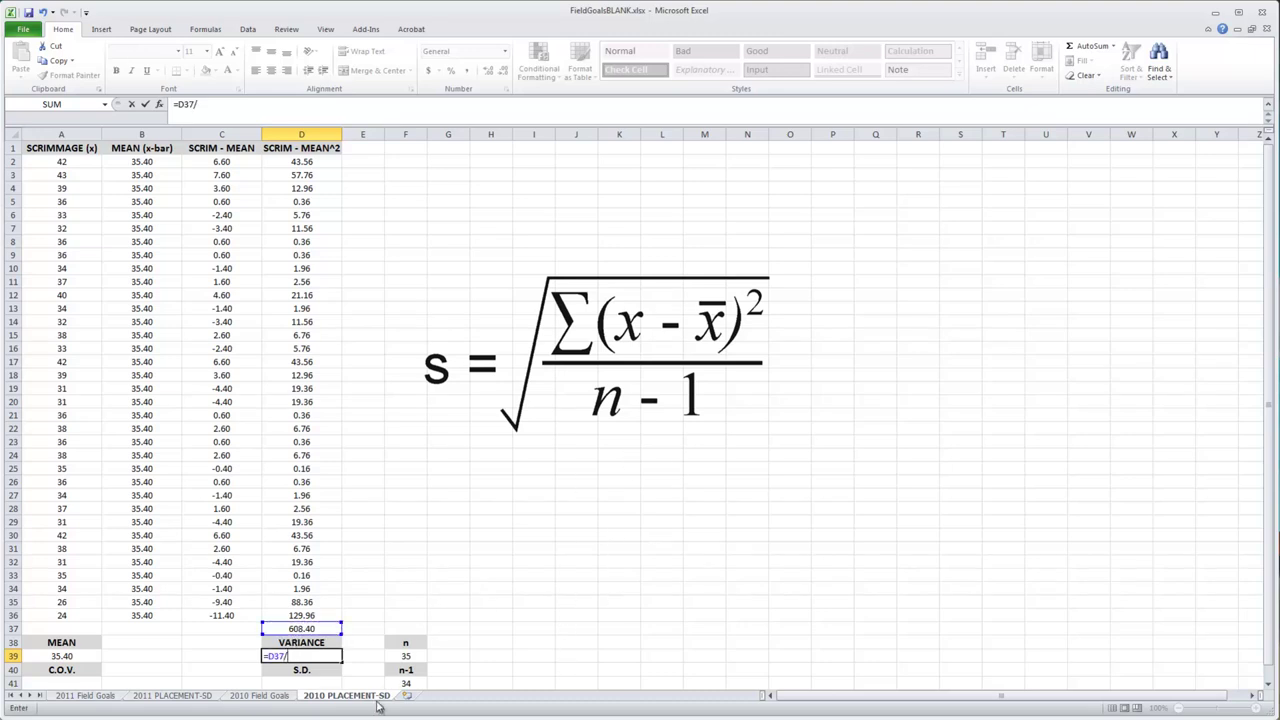
pyautogui.click(402, 681)
pyautogui.press('Return')
pyautogui.click(300, 656)
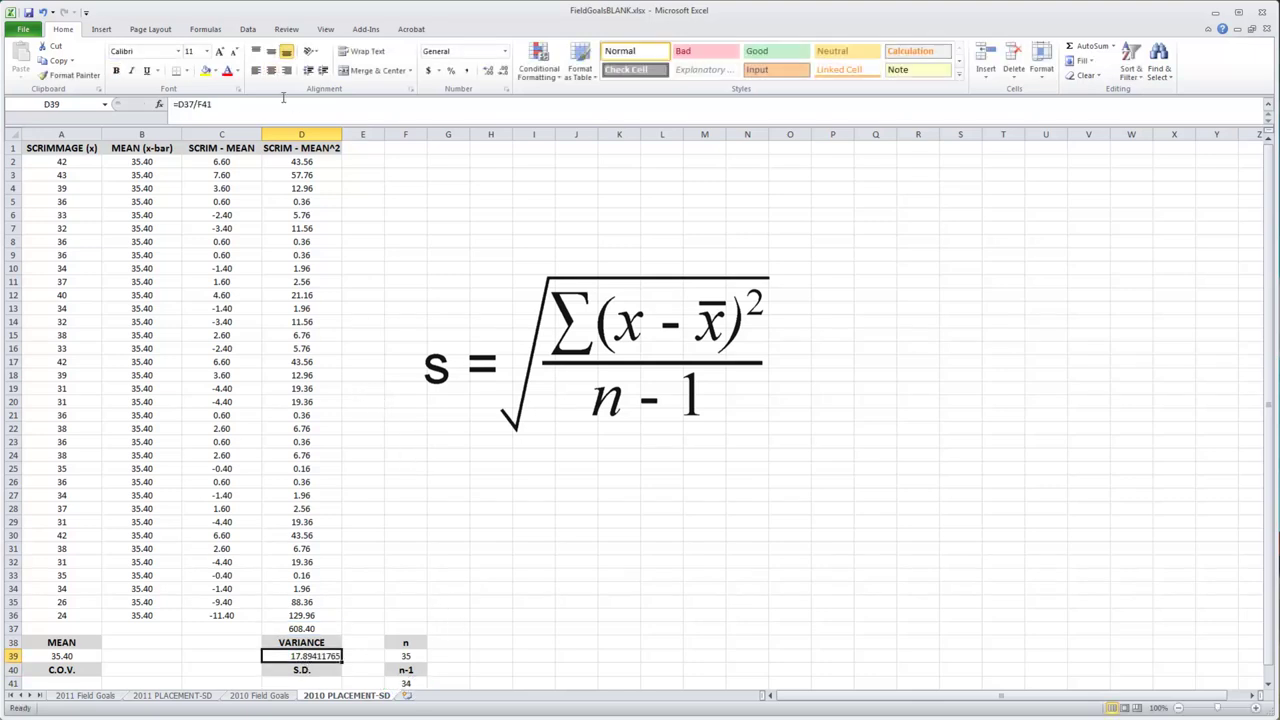
pyautogui.click(272, 75)
# Calculate the 2010 standard deviation in D41 with =SQRT(D39)
pyautogui.click(323, 684)
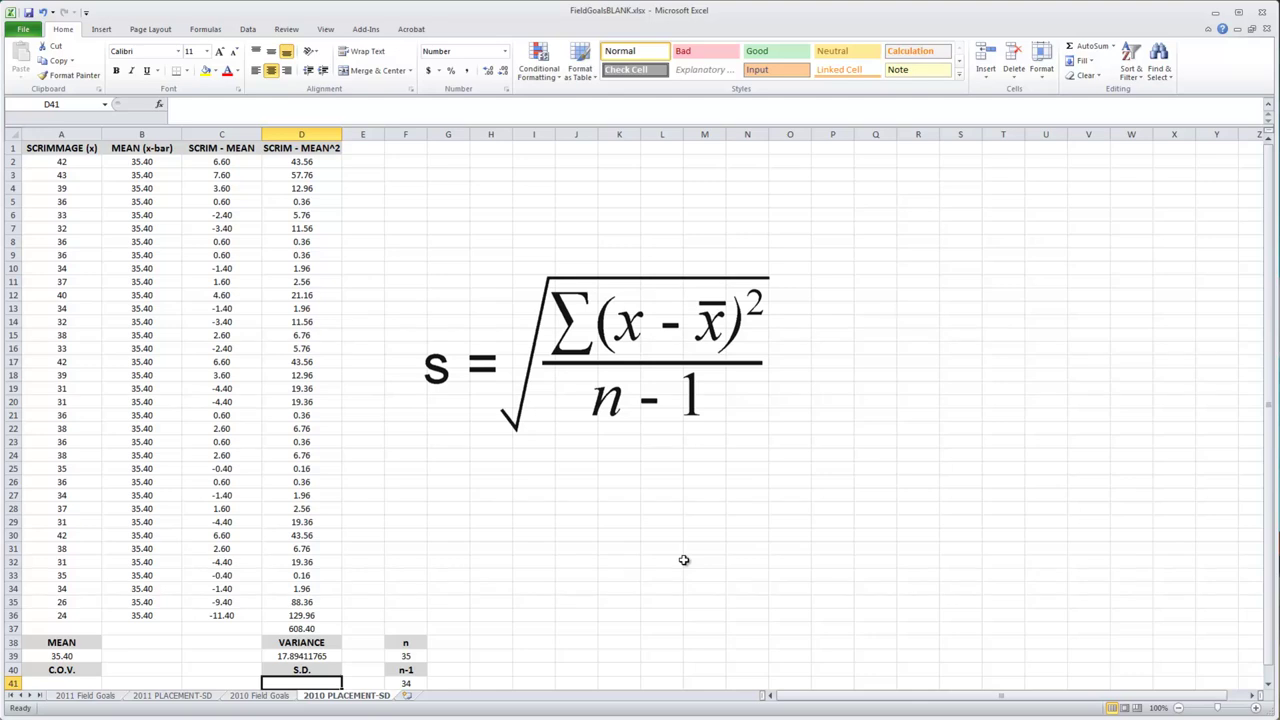
pyautogui.write('=sqr')
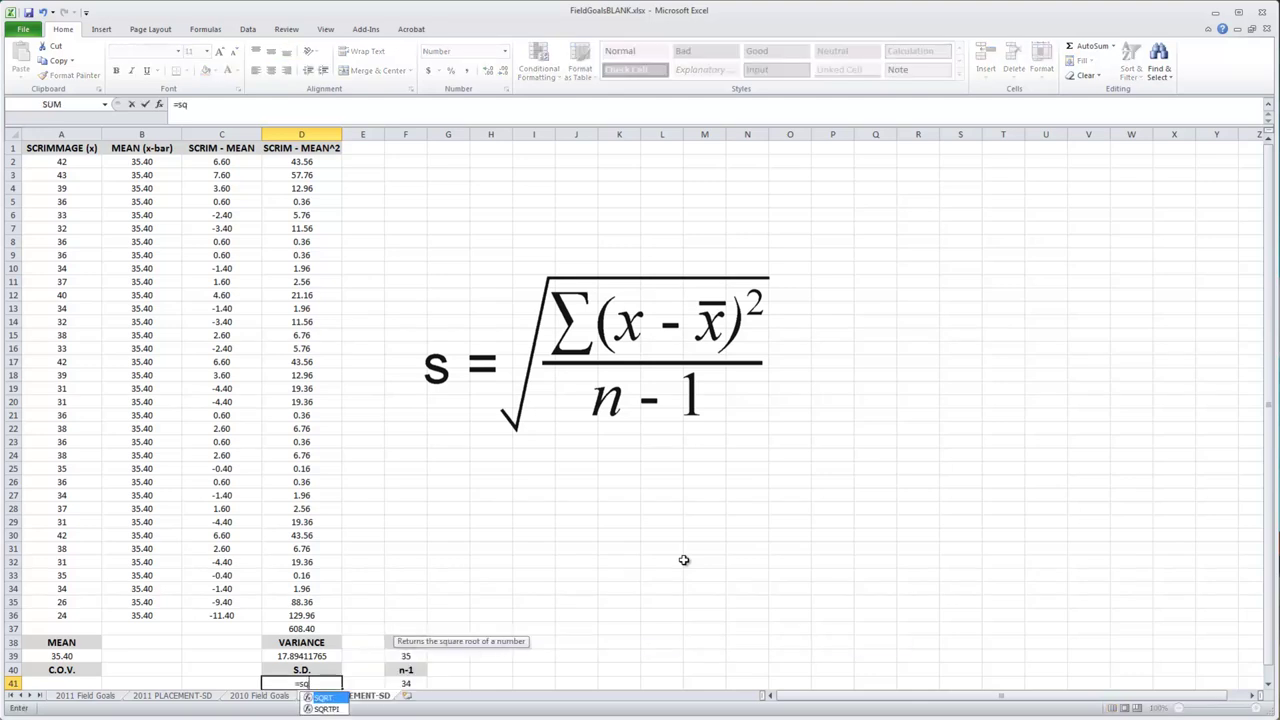
pyautogui.doubleClick(316, 697)
pyautogui.click(313, 656)
pyautogui.write(')')
pyautogui.press('Return')
pyautogui.click(311, 669)
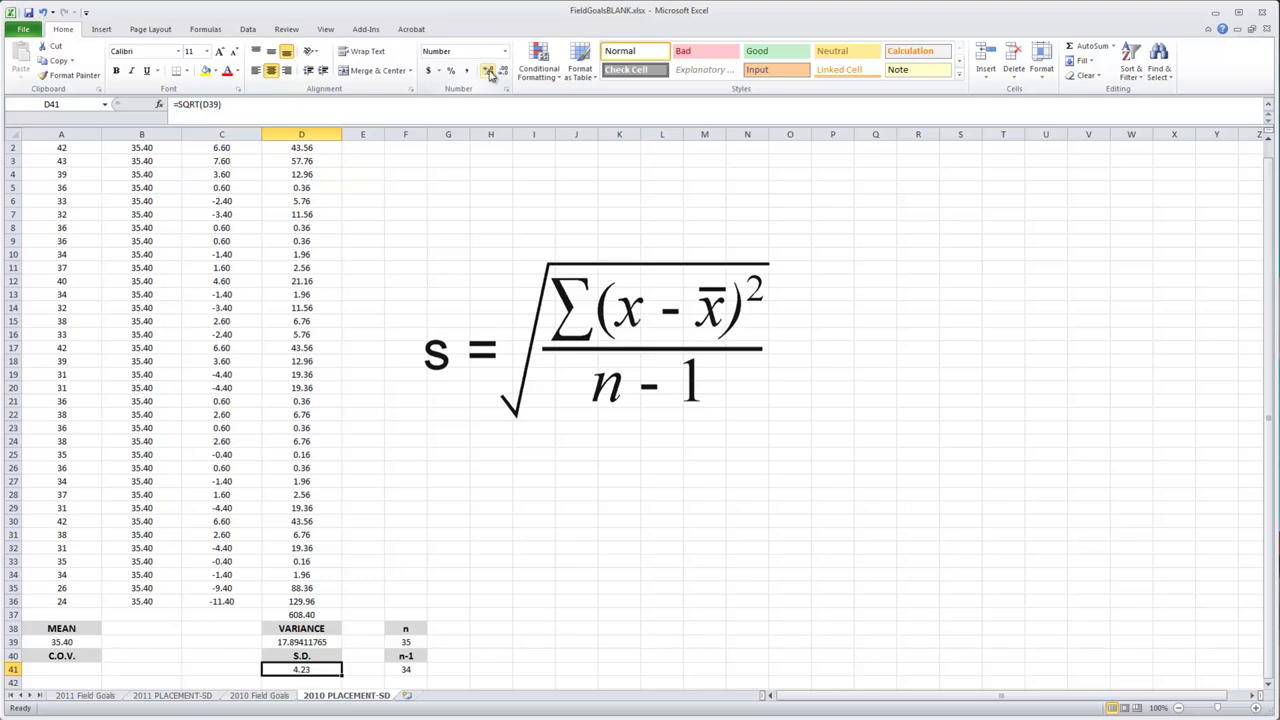
pyautogui.click(500, 670)
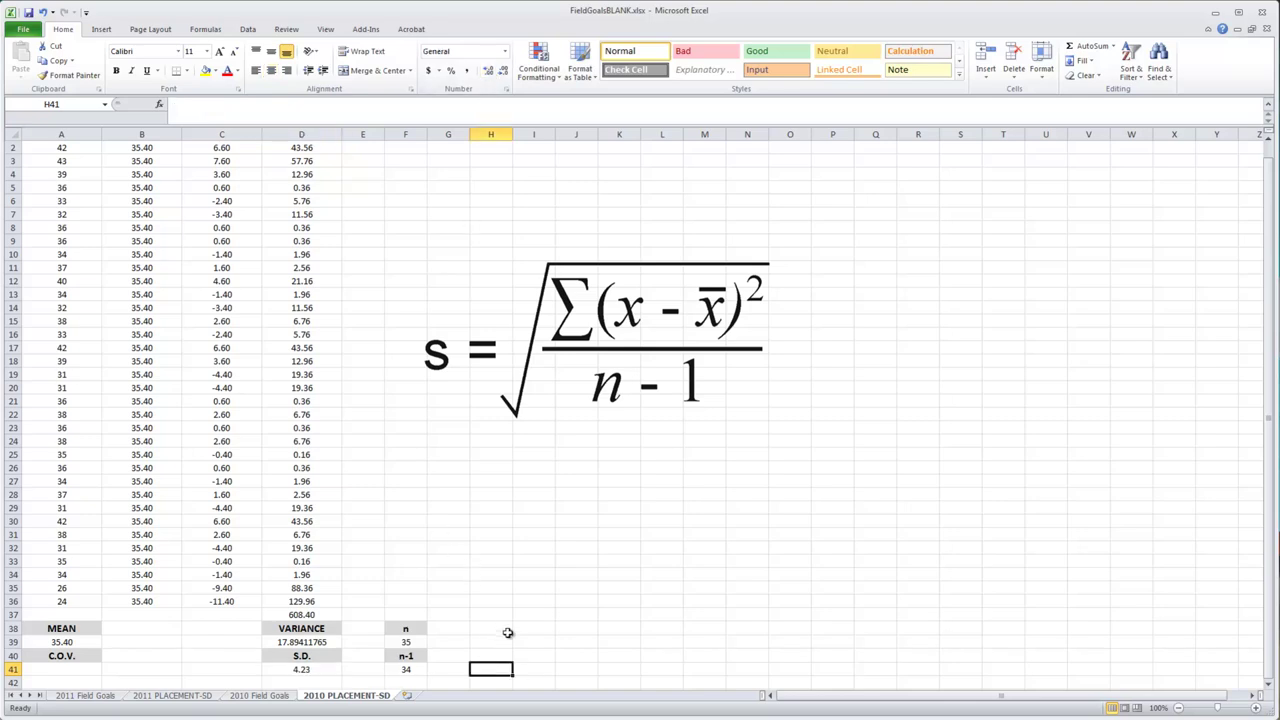
# Cross-check the 2010 variance with the built-in sample function =VAR.S(A2:A36) in E39
pyautogui.click(362, 644)
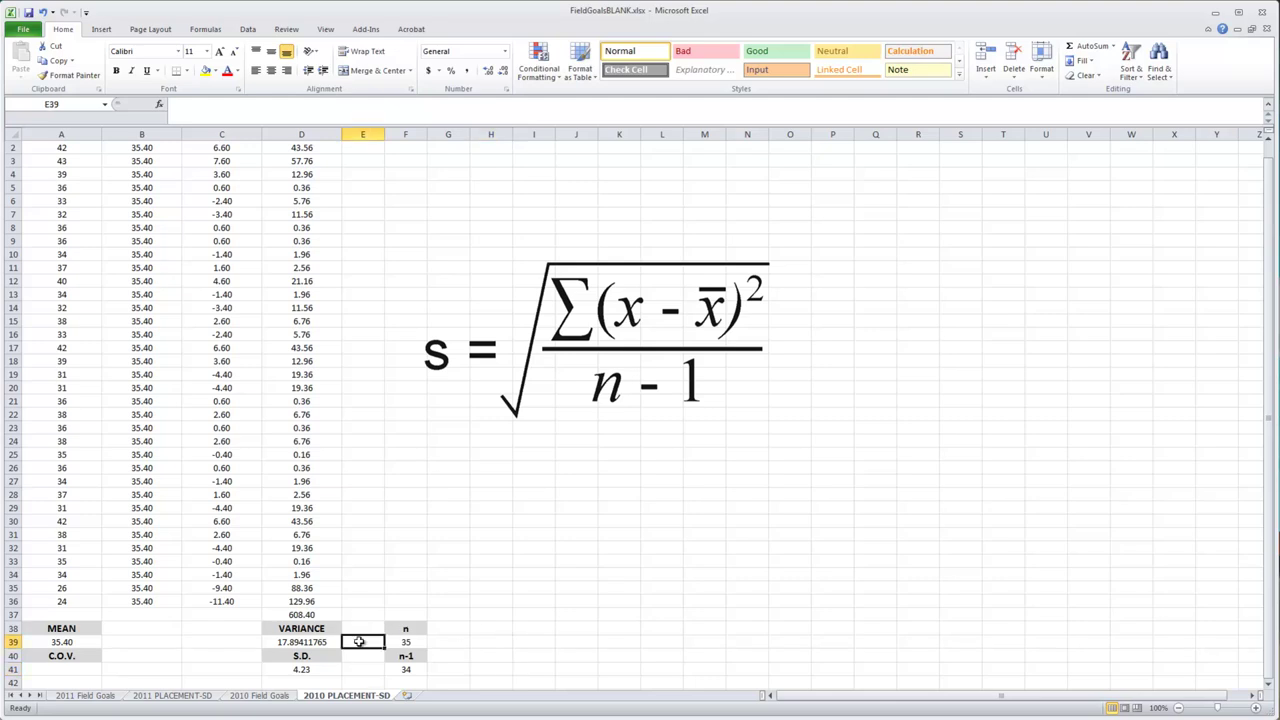
pyautogui.write('=var')
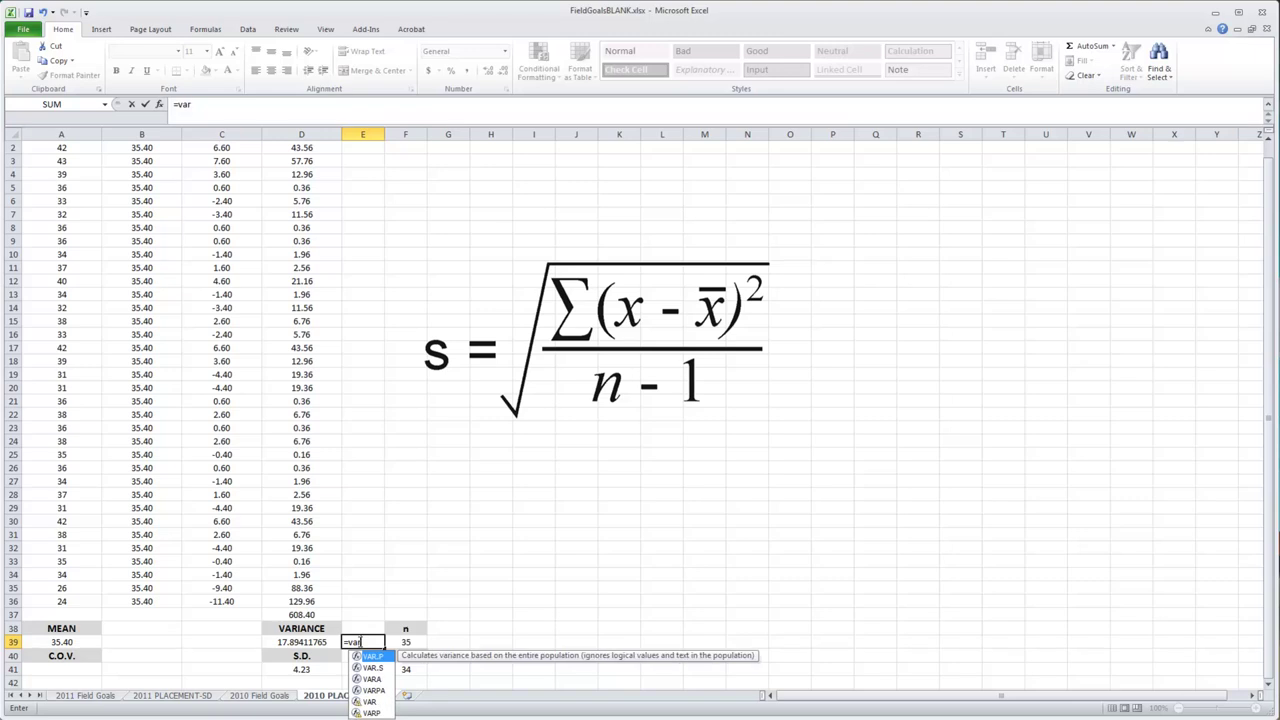
pyautogui.doubleClick(372, 667)
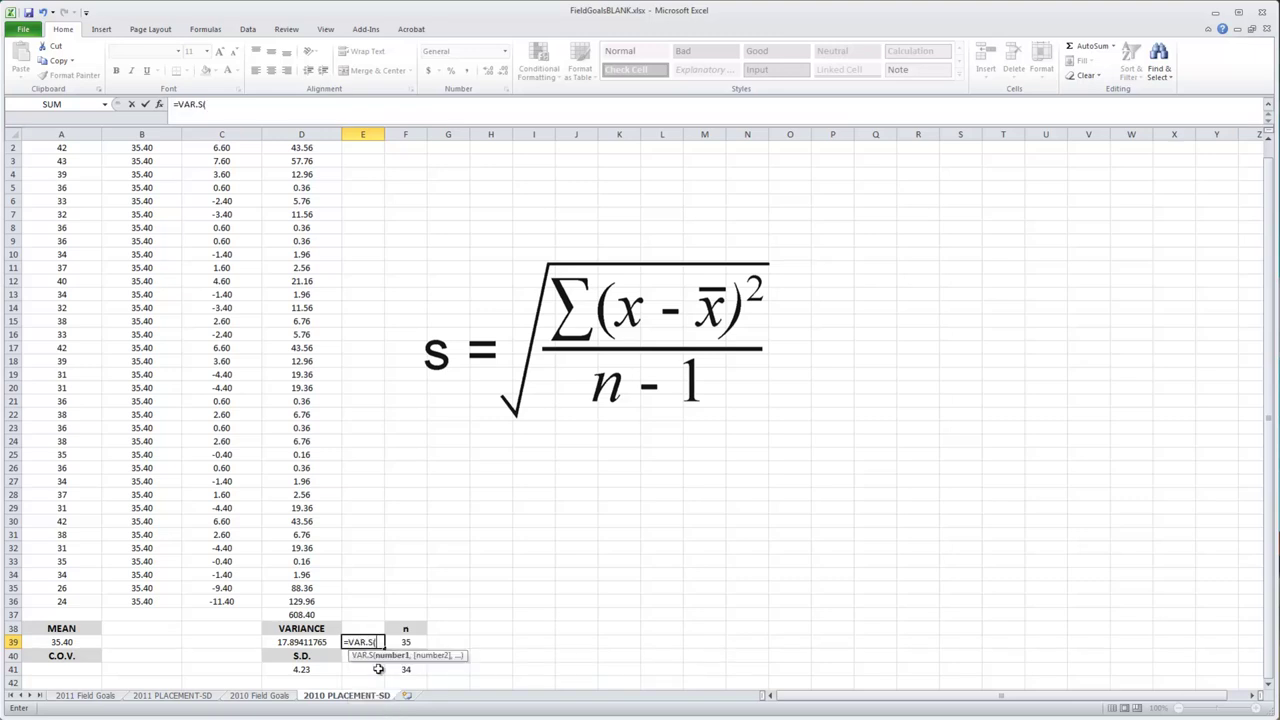
pyautogui.scroll(1, 45, 374)
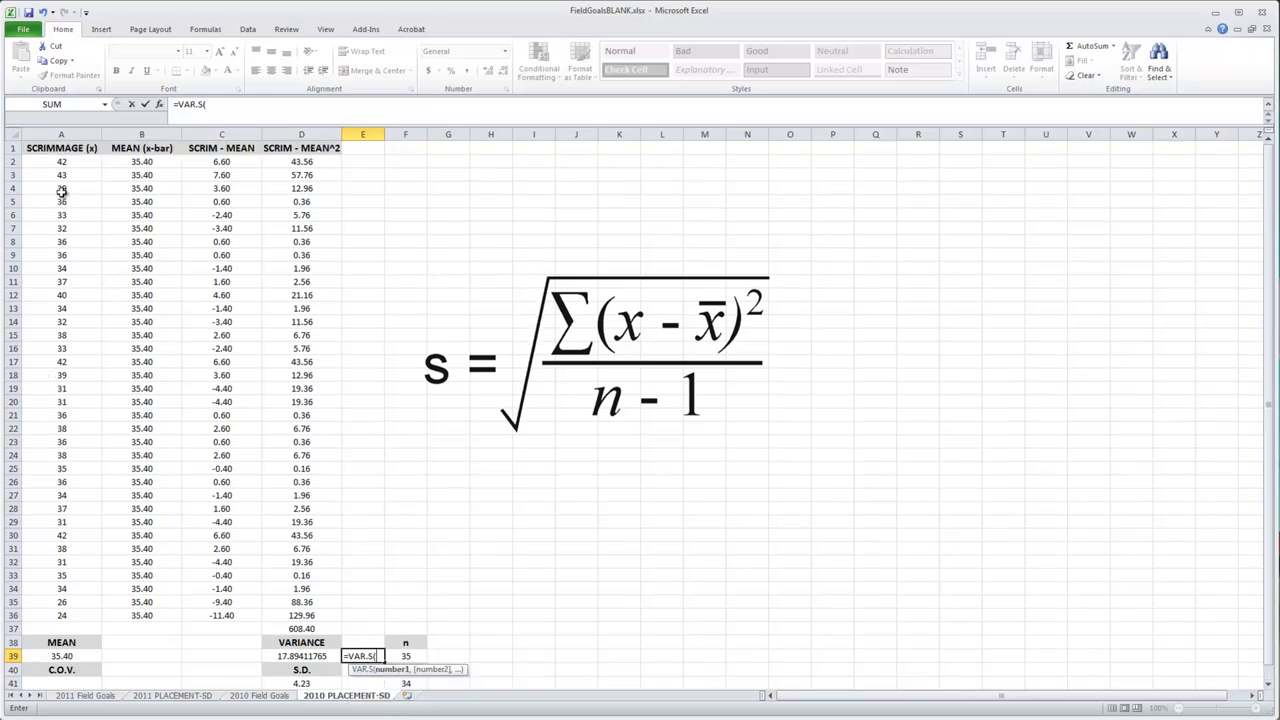
pyautogui.moveTo(61, 161); pyautogui.dragTo(61, 621)
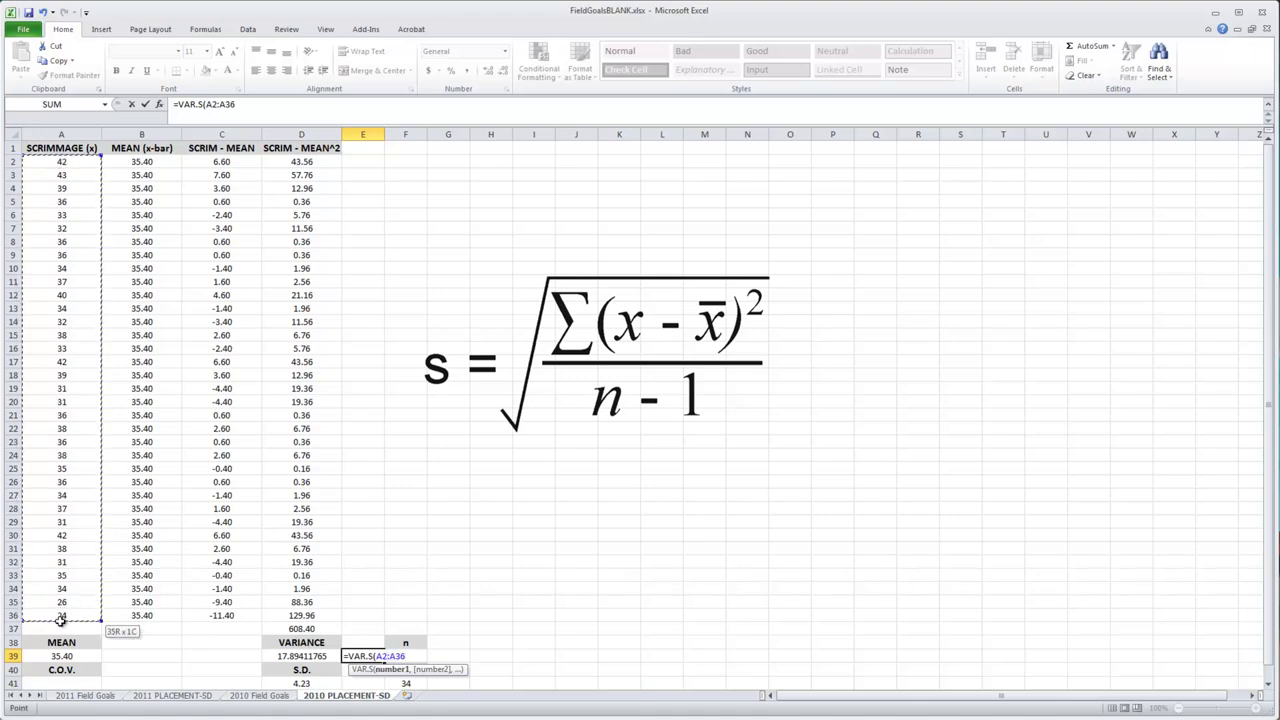
pyautogui.write(')')
pyautogui.press('Return')
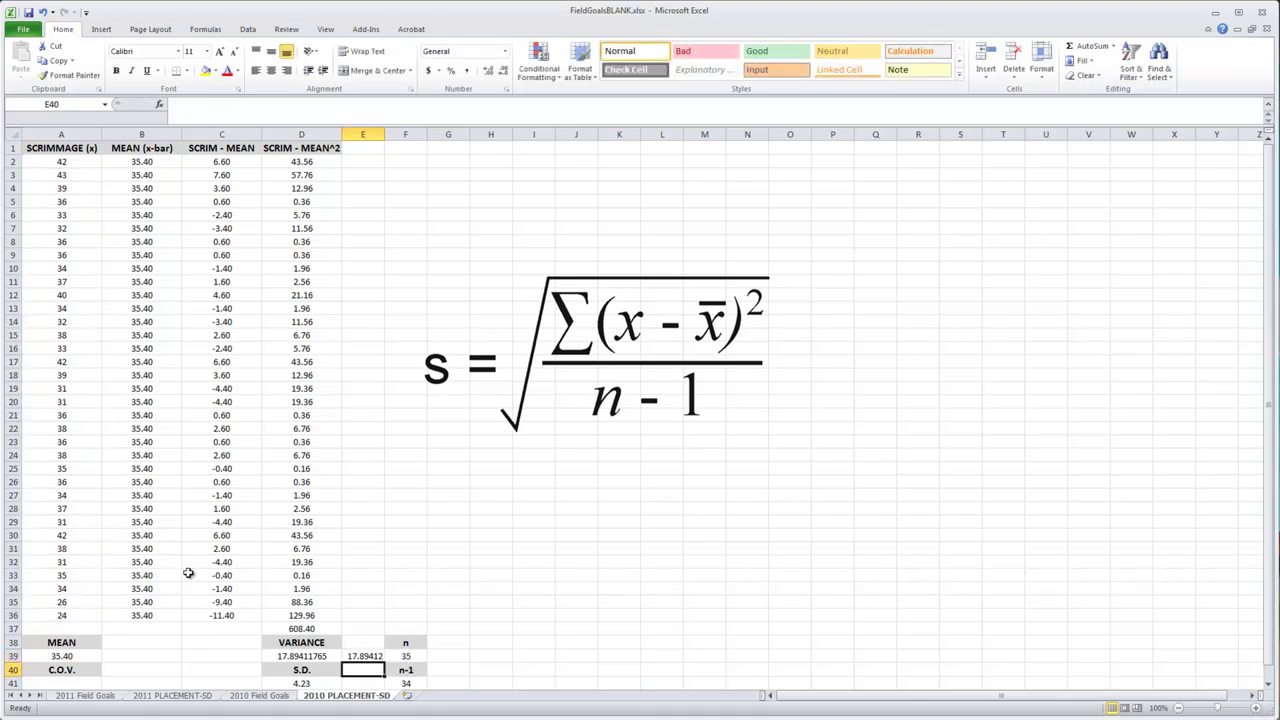
# Cross-check the 2010 standard deviation with the built-in sample function =STDEV.S(A2:A36) in E41
pyautogui.scroll(-1, 187, 573)
pyautogui.click(354, 645)
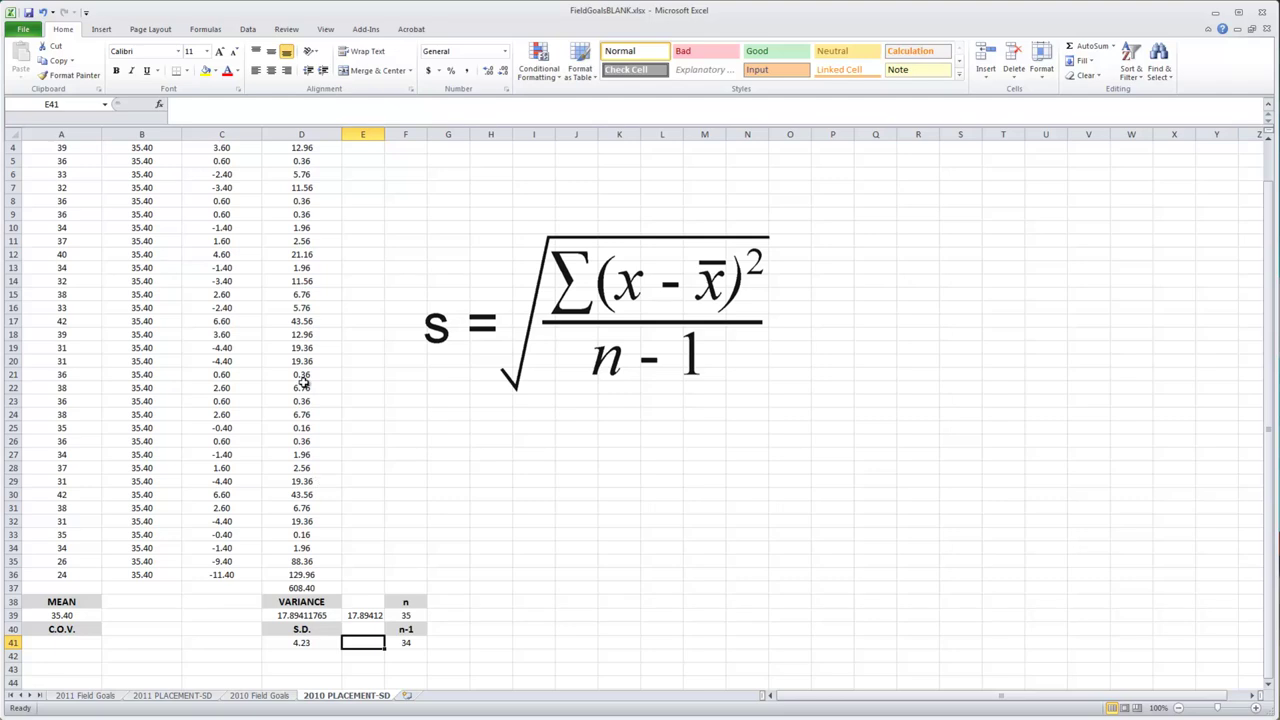
pyautogui.write('=st')
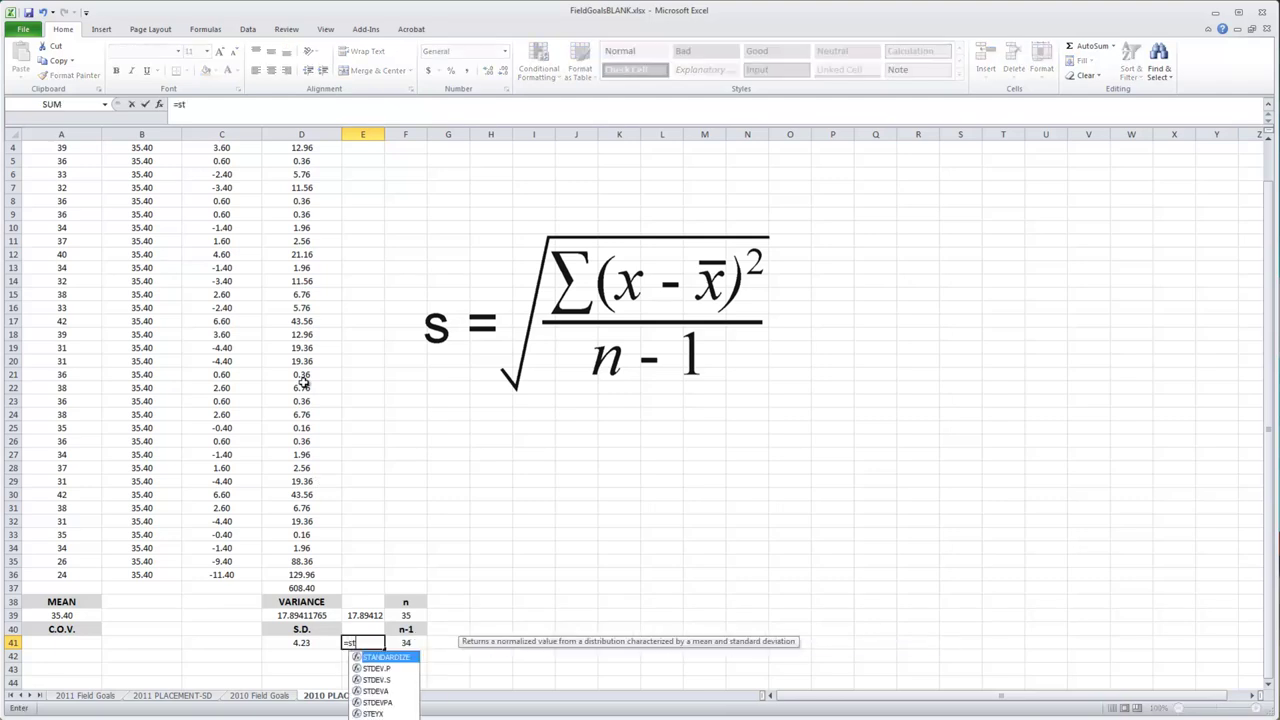
pyautogui.doubleClick(377, 680)
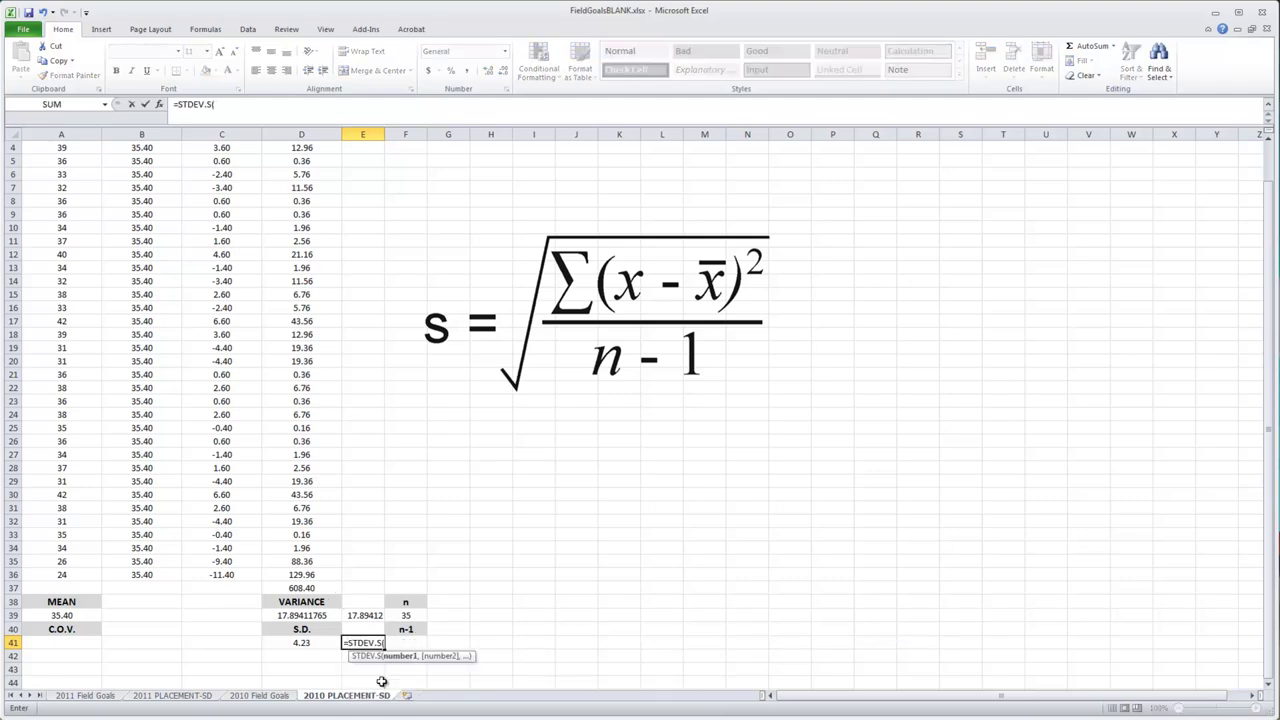
pyautogui.scroll(1, 60, 323)
pyautogui.moveTo(55, 161); pyautogui.dragTo(88, 621)
pyautogui.write(')')
pyautogui.press('Return')
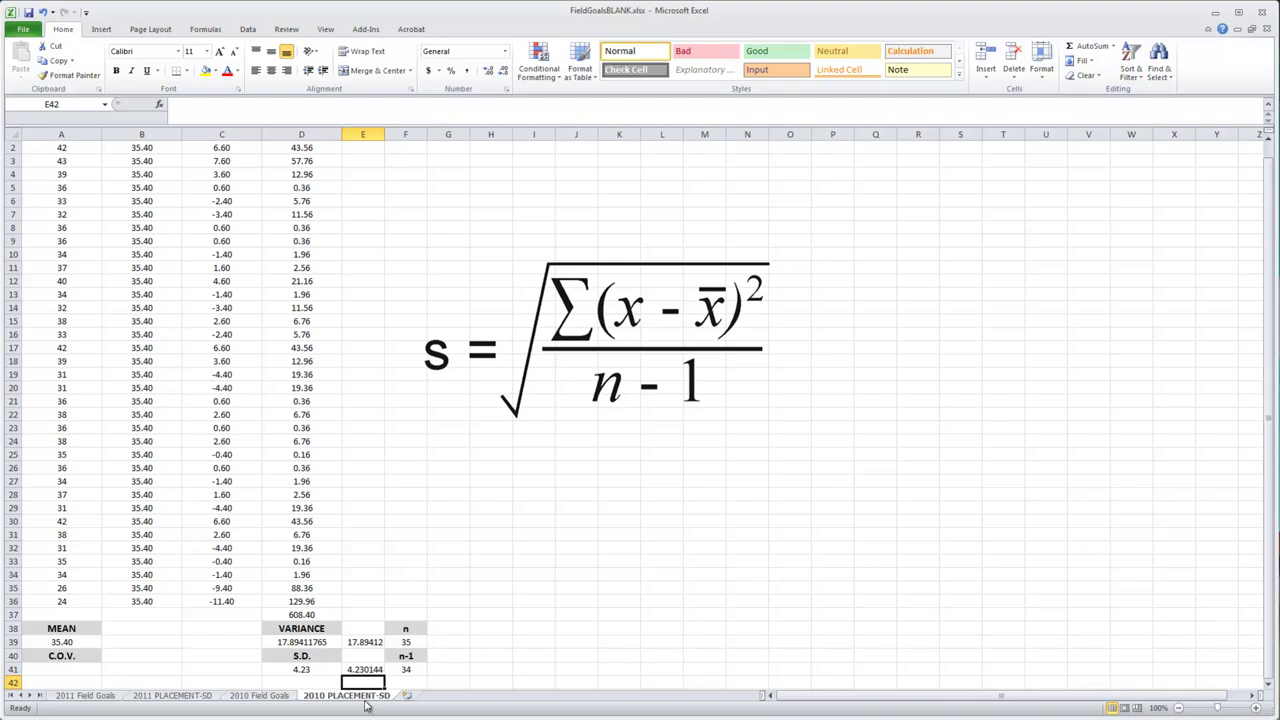
# Compare the mean and standard deviation on the 2010 PLACEMENT-SD sheet with those on the 2011 PLACEMENT-SD sheet
pyautogui.scroll(-1, 515, 645)
pyautogui.scroll(2, 517, 640)
pyautogui.scroll(-1, 530, 643)
pyautogui.scroll(1, 695, 616)
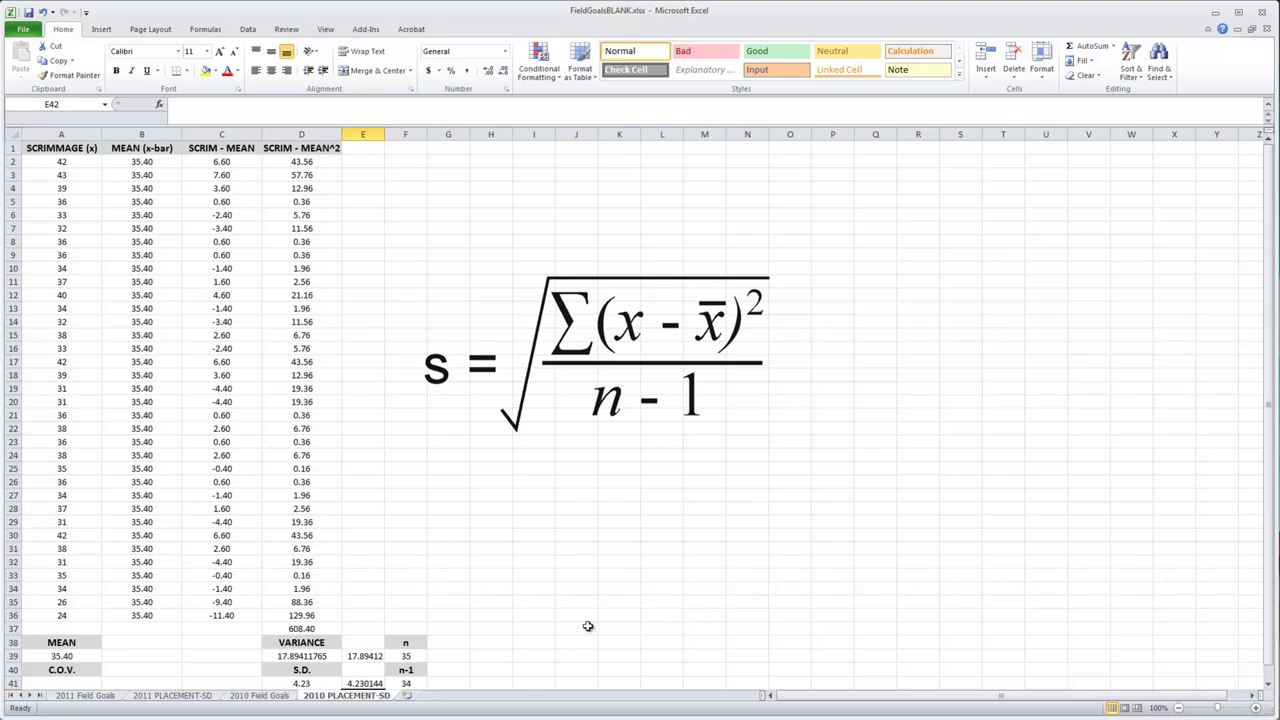
pyautogui.scroll(-1, 600, 628)
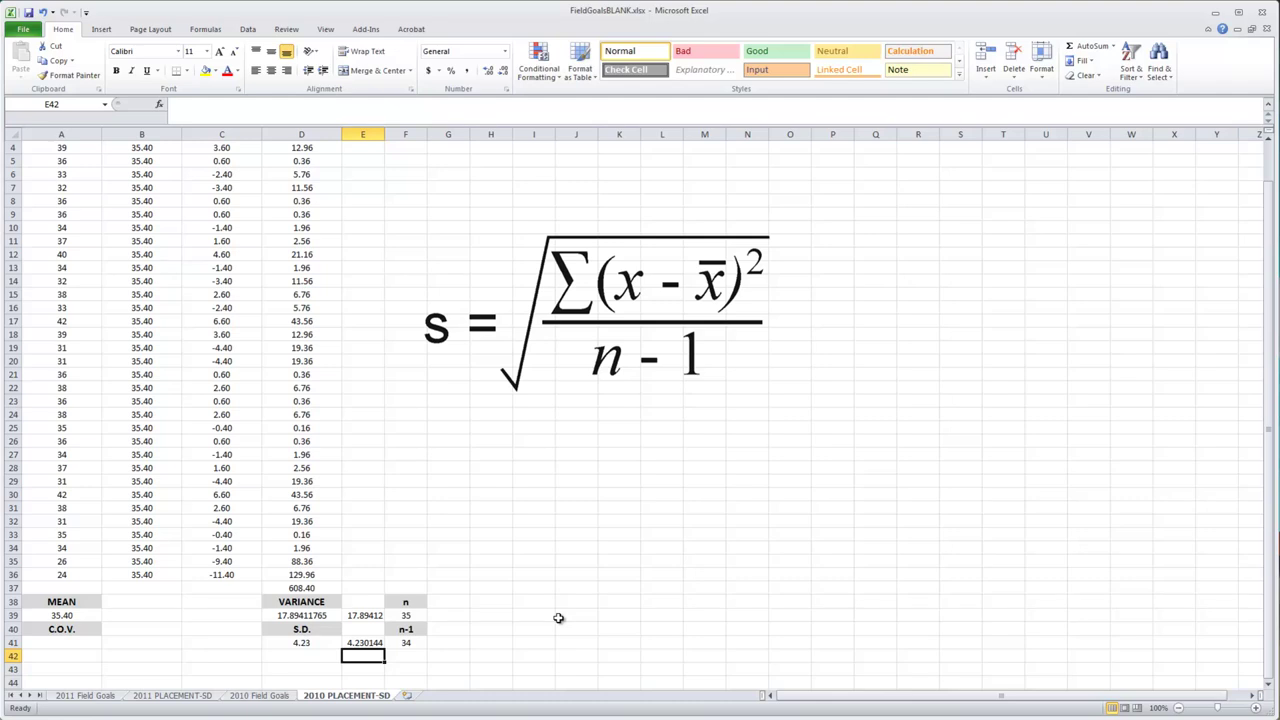
pyautogui.click(80, 615)
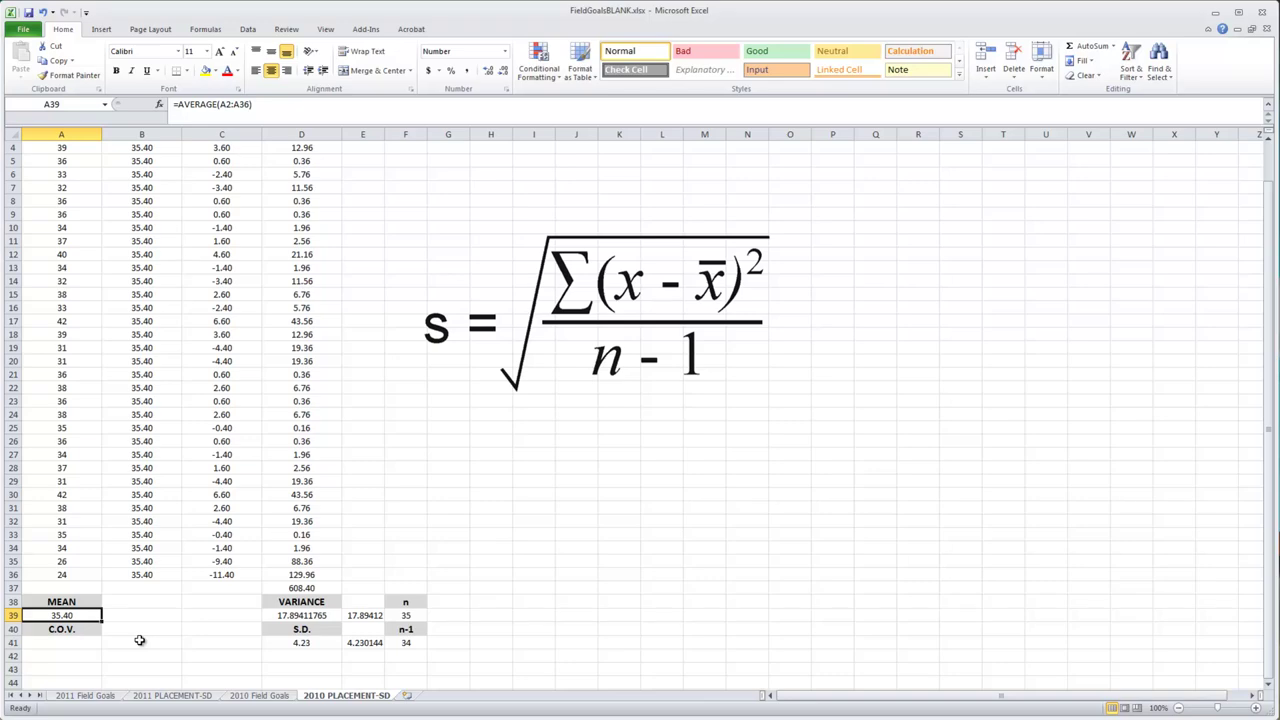
pyautogui.click(106, 697)
pyautogui.click(143, 697)
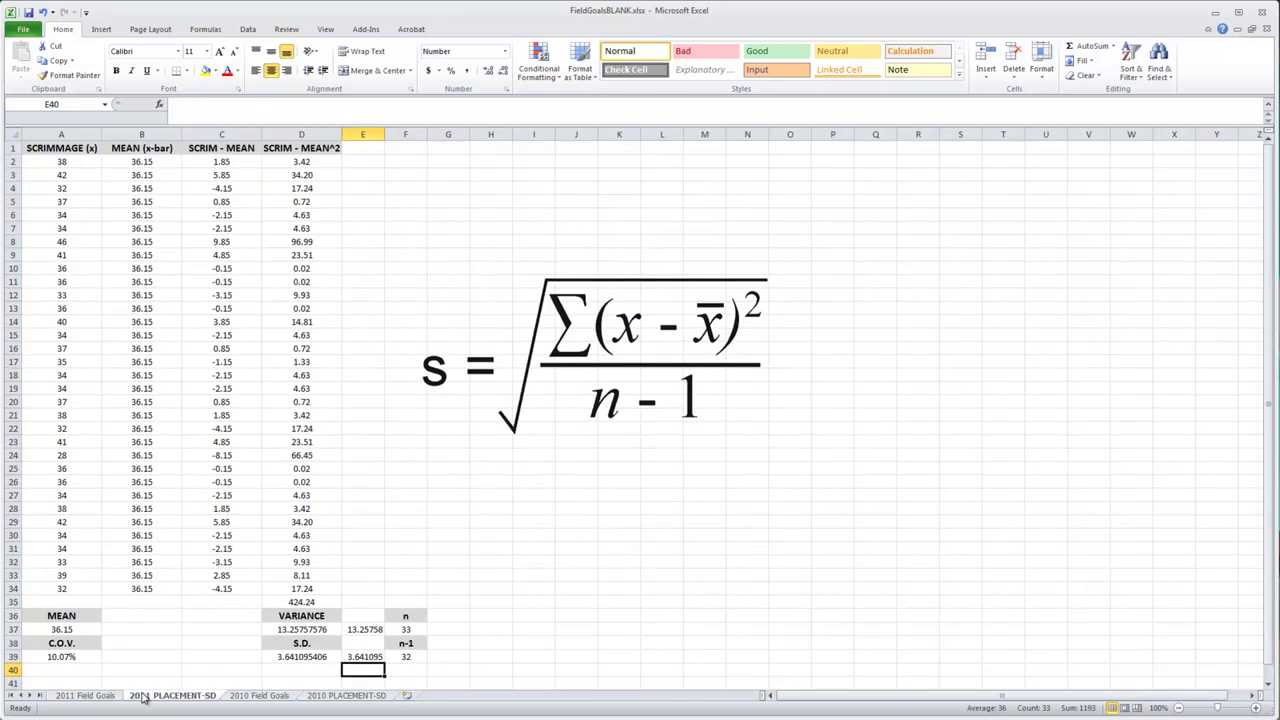
pyautogui.click(79, 627)
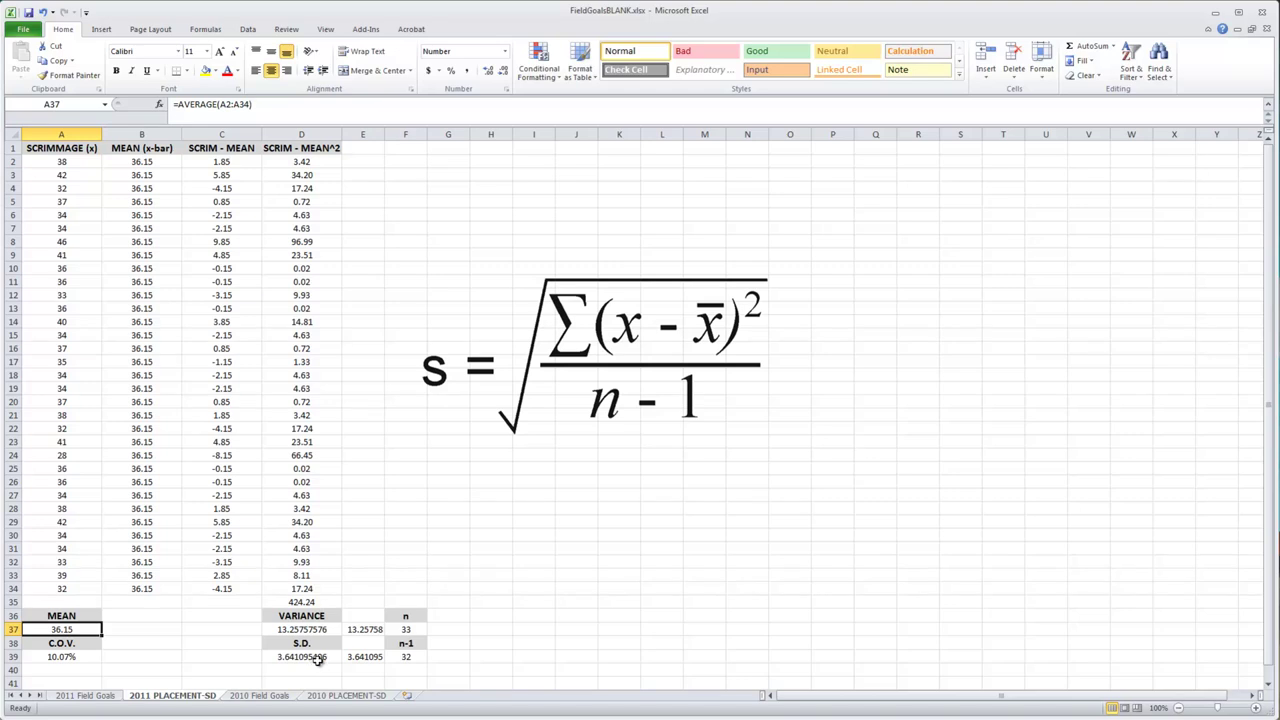
pyautogui.click(330, 700)
pyautogui.click(313, 644)
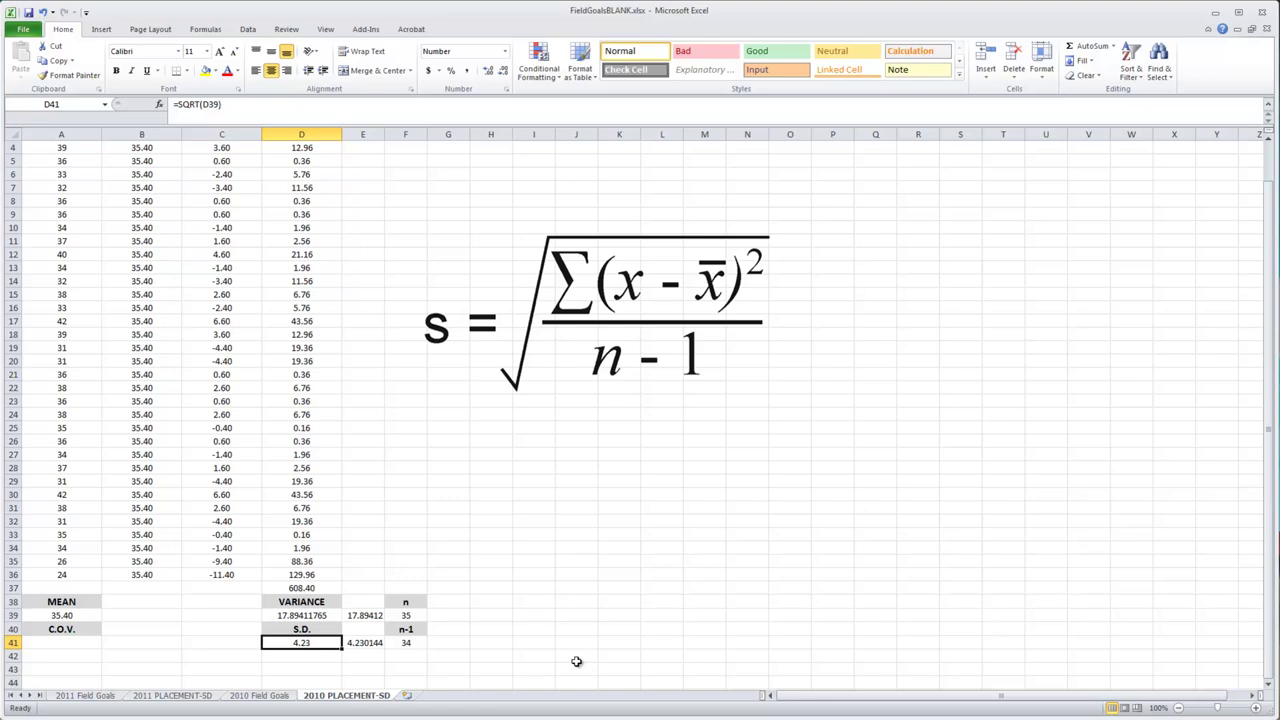
pyautogui.click(140, 700)
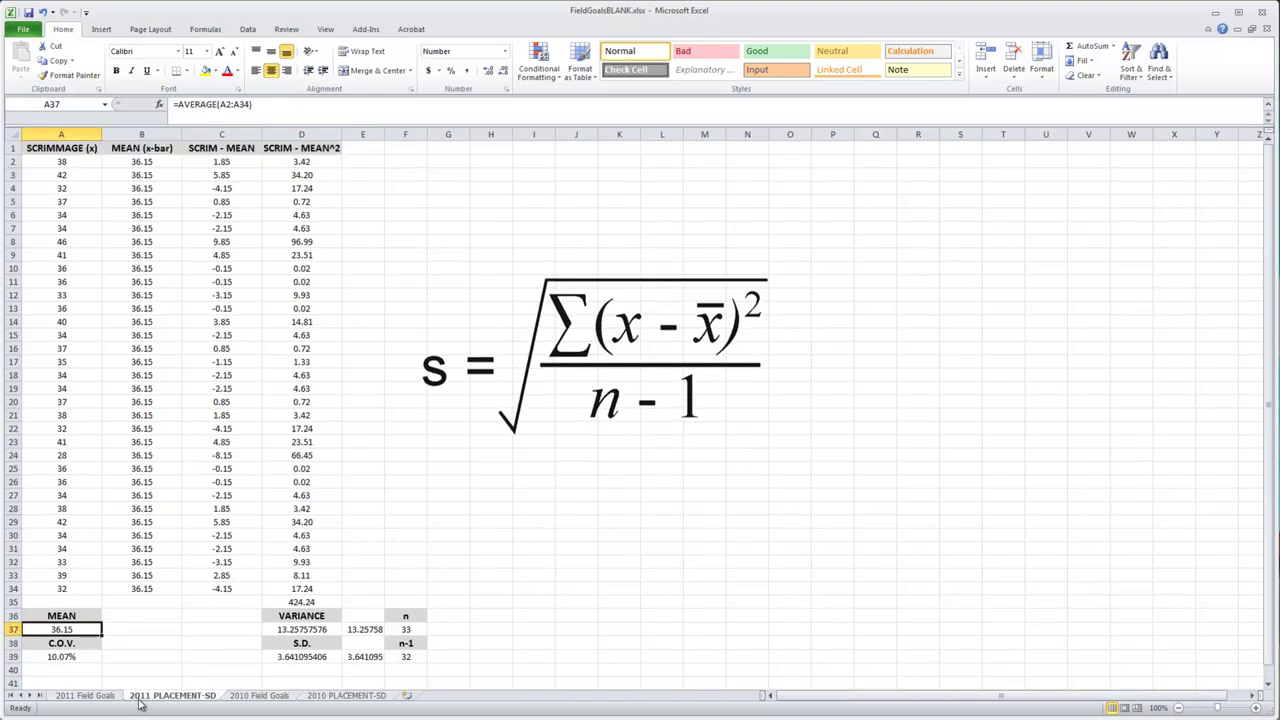
pyautogui.click(367, 701)
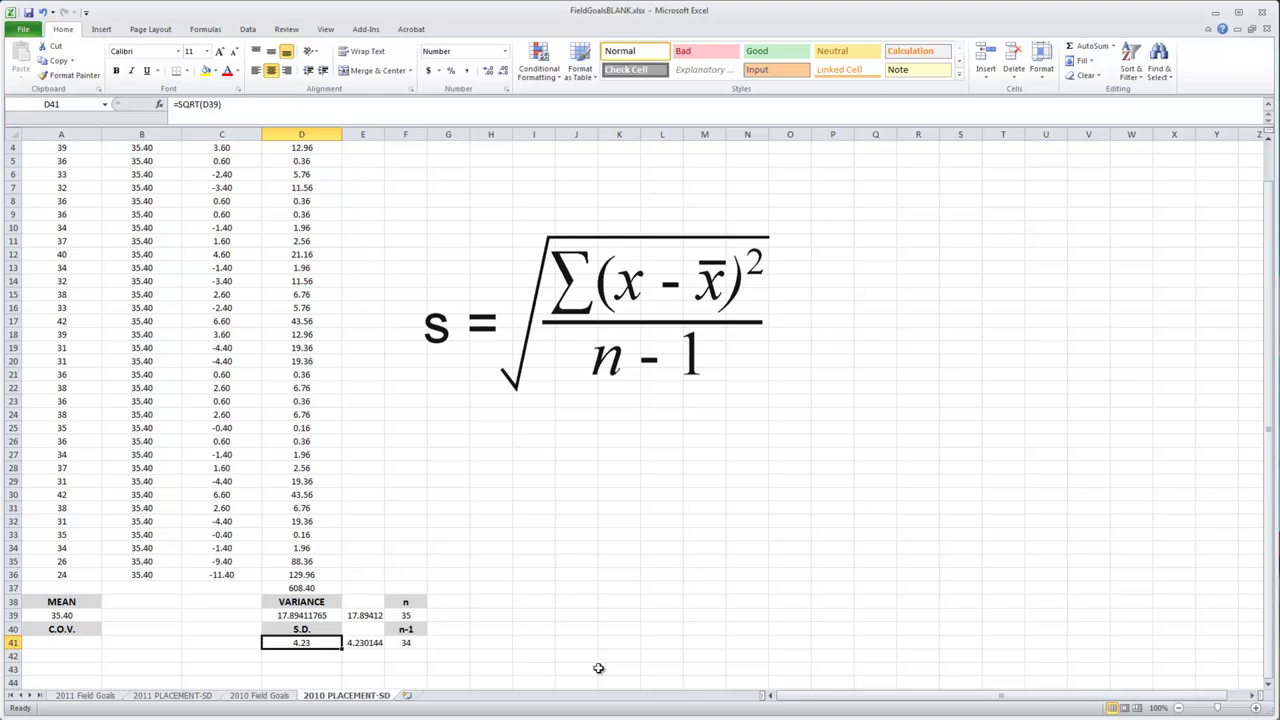
pyautogui.scroll(1, 598, 668)
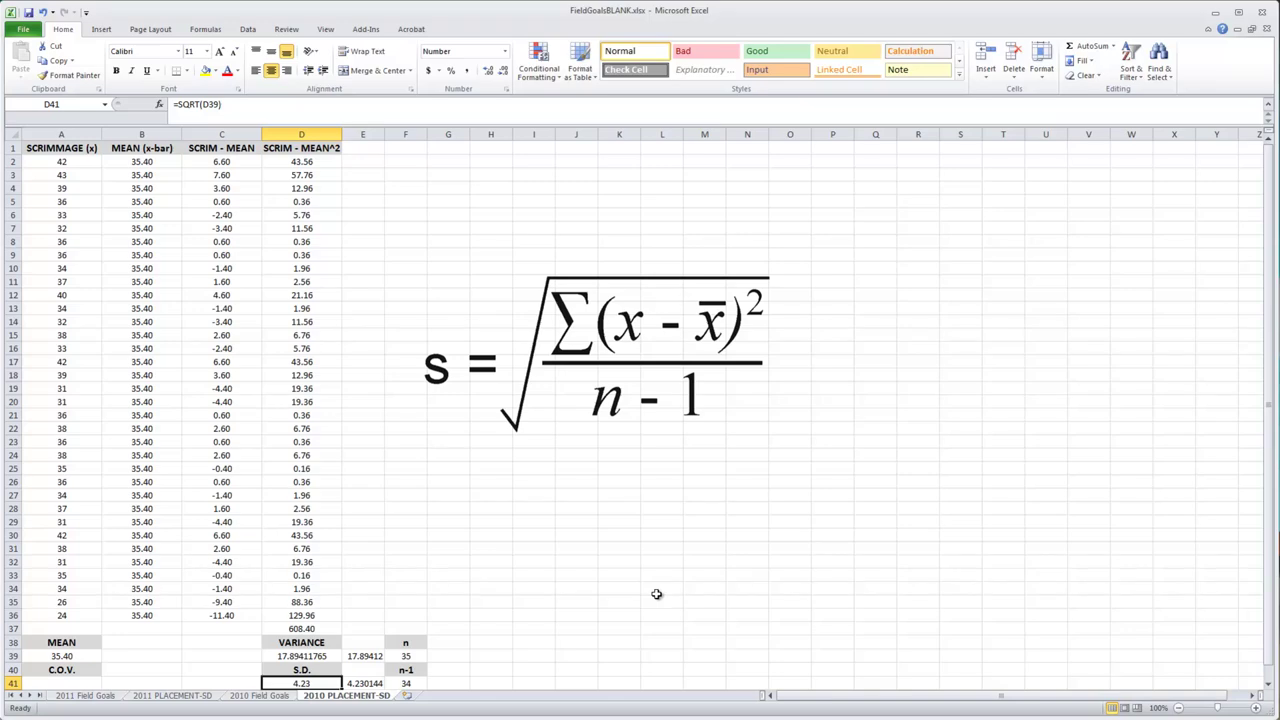
# Review the source data on the 2010 Field Goals and 2011 Field Goals sheets
pyautogui.click(272, 698)
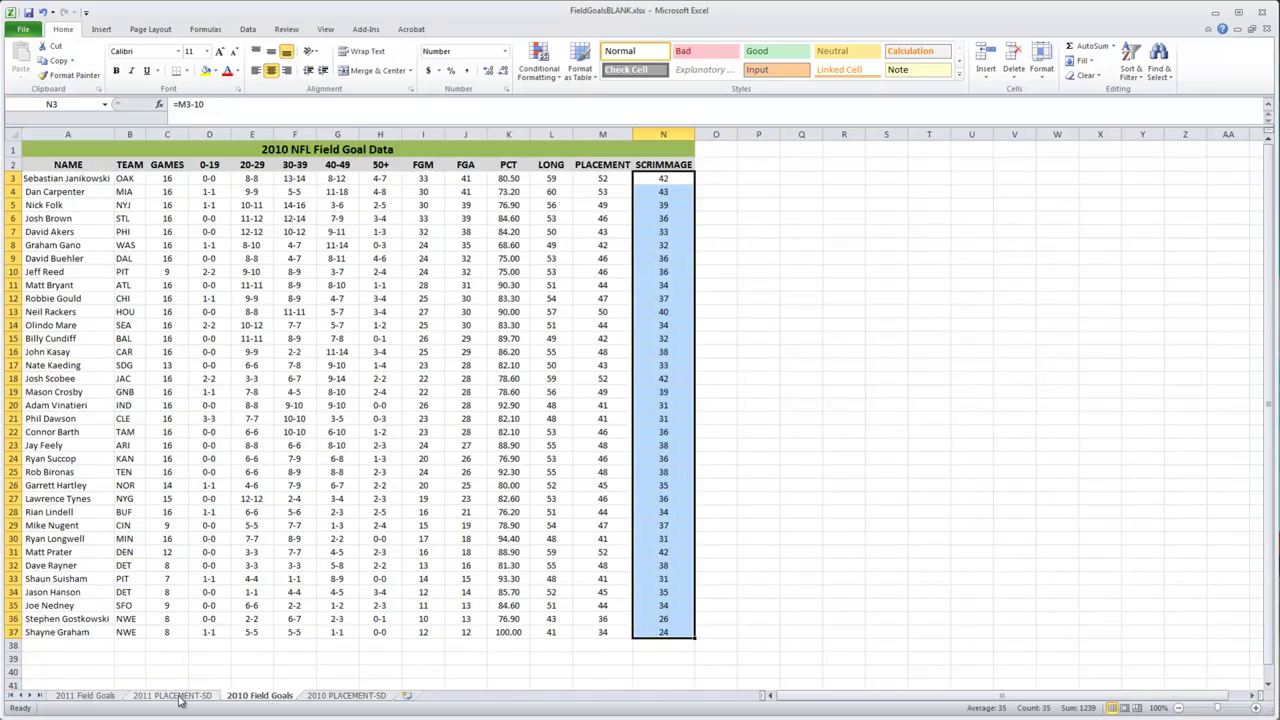
pyautogui.click(184, 697)
pyautogui.click(90, 697)
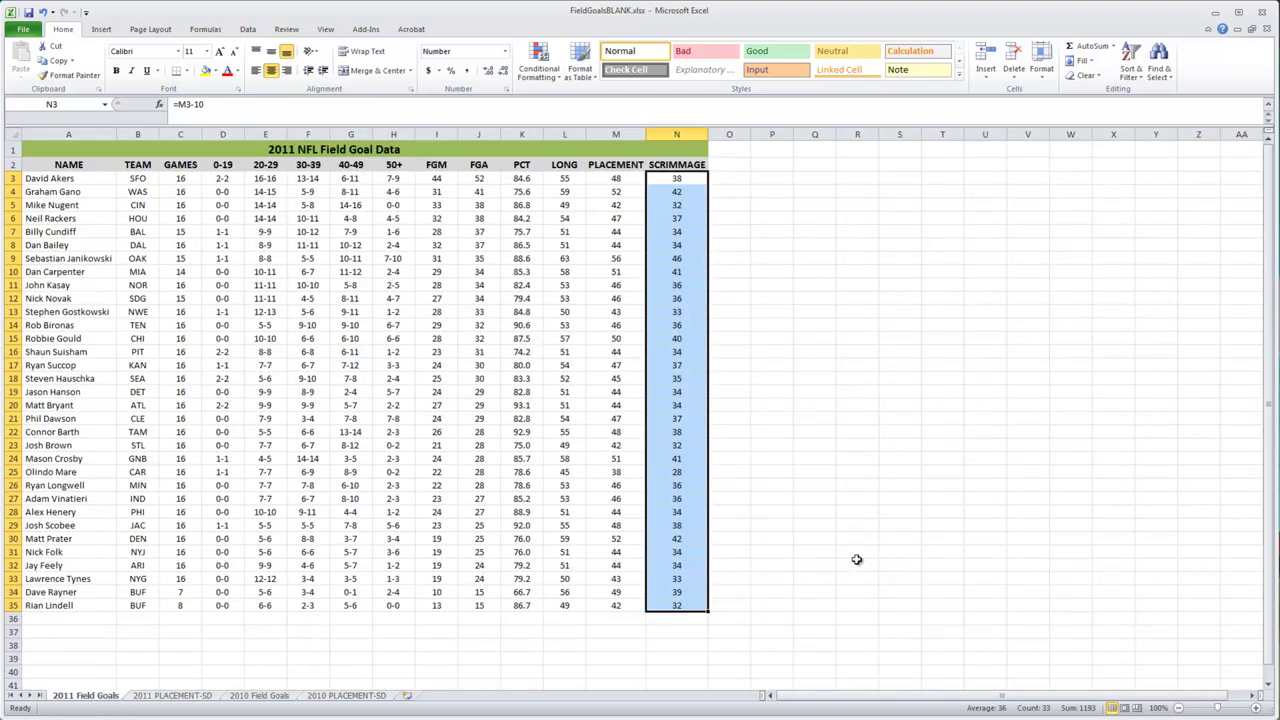